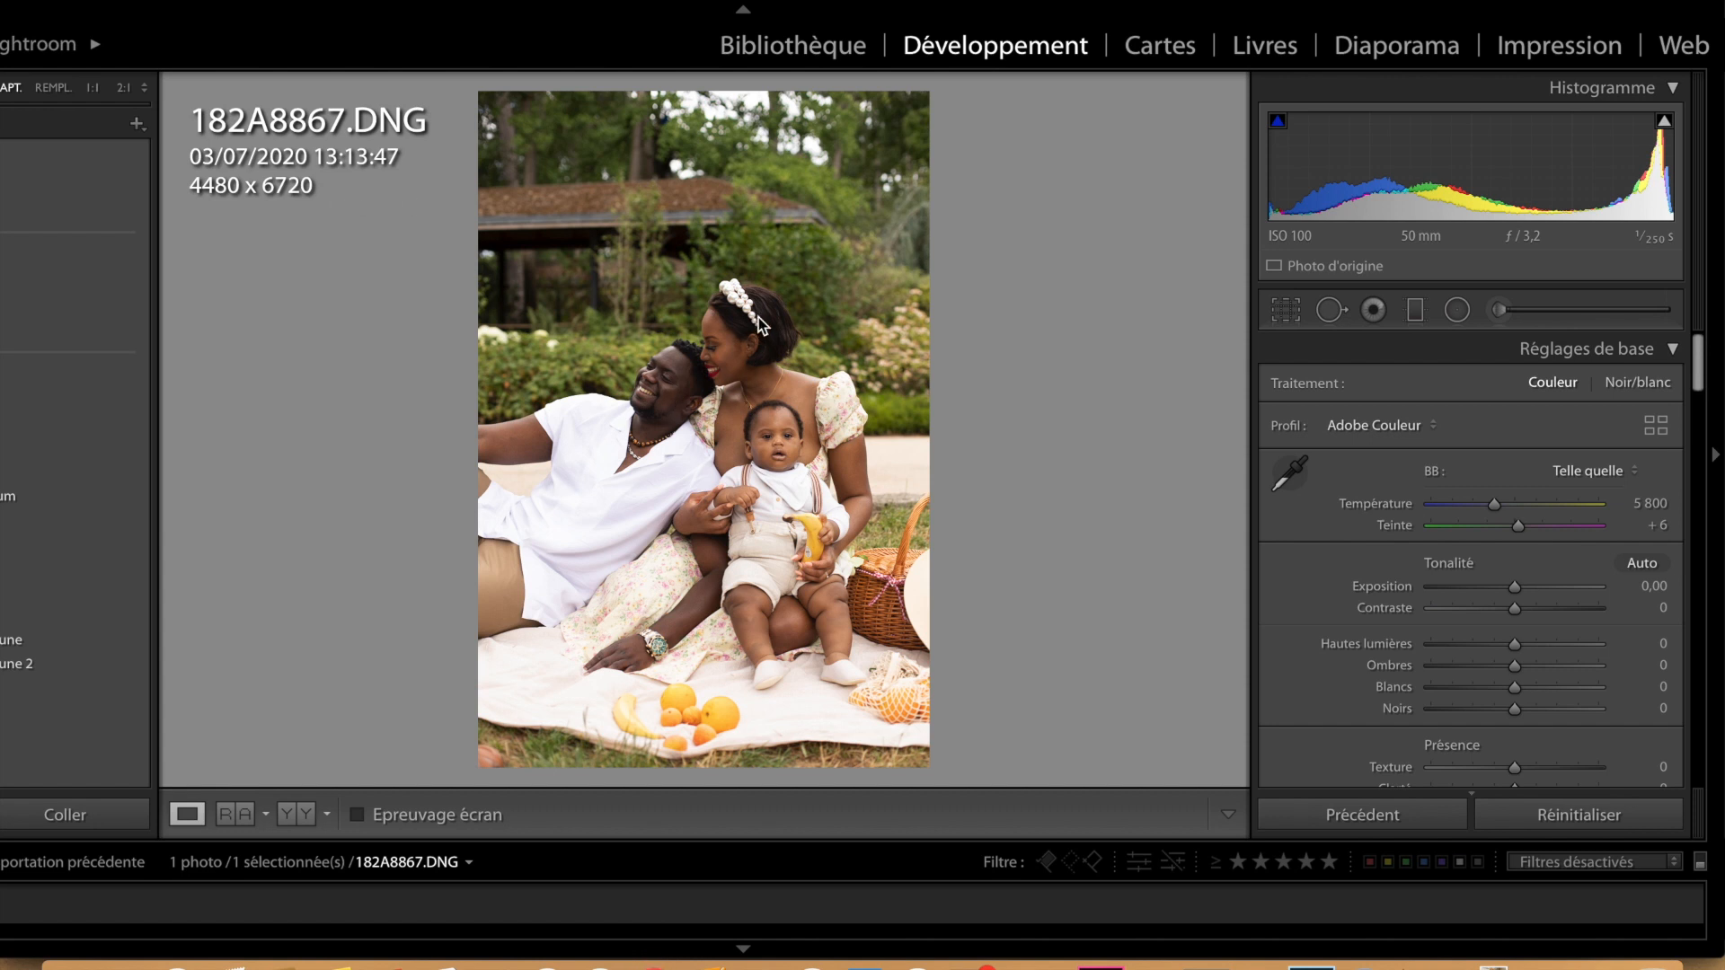
Examine the faces of the man, woman and baby at 1:1 zoom.
left_click(699, 372)
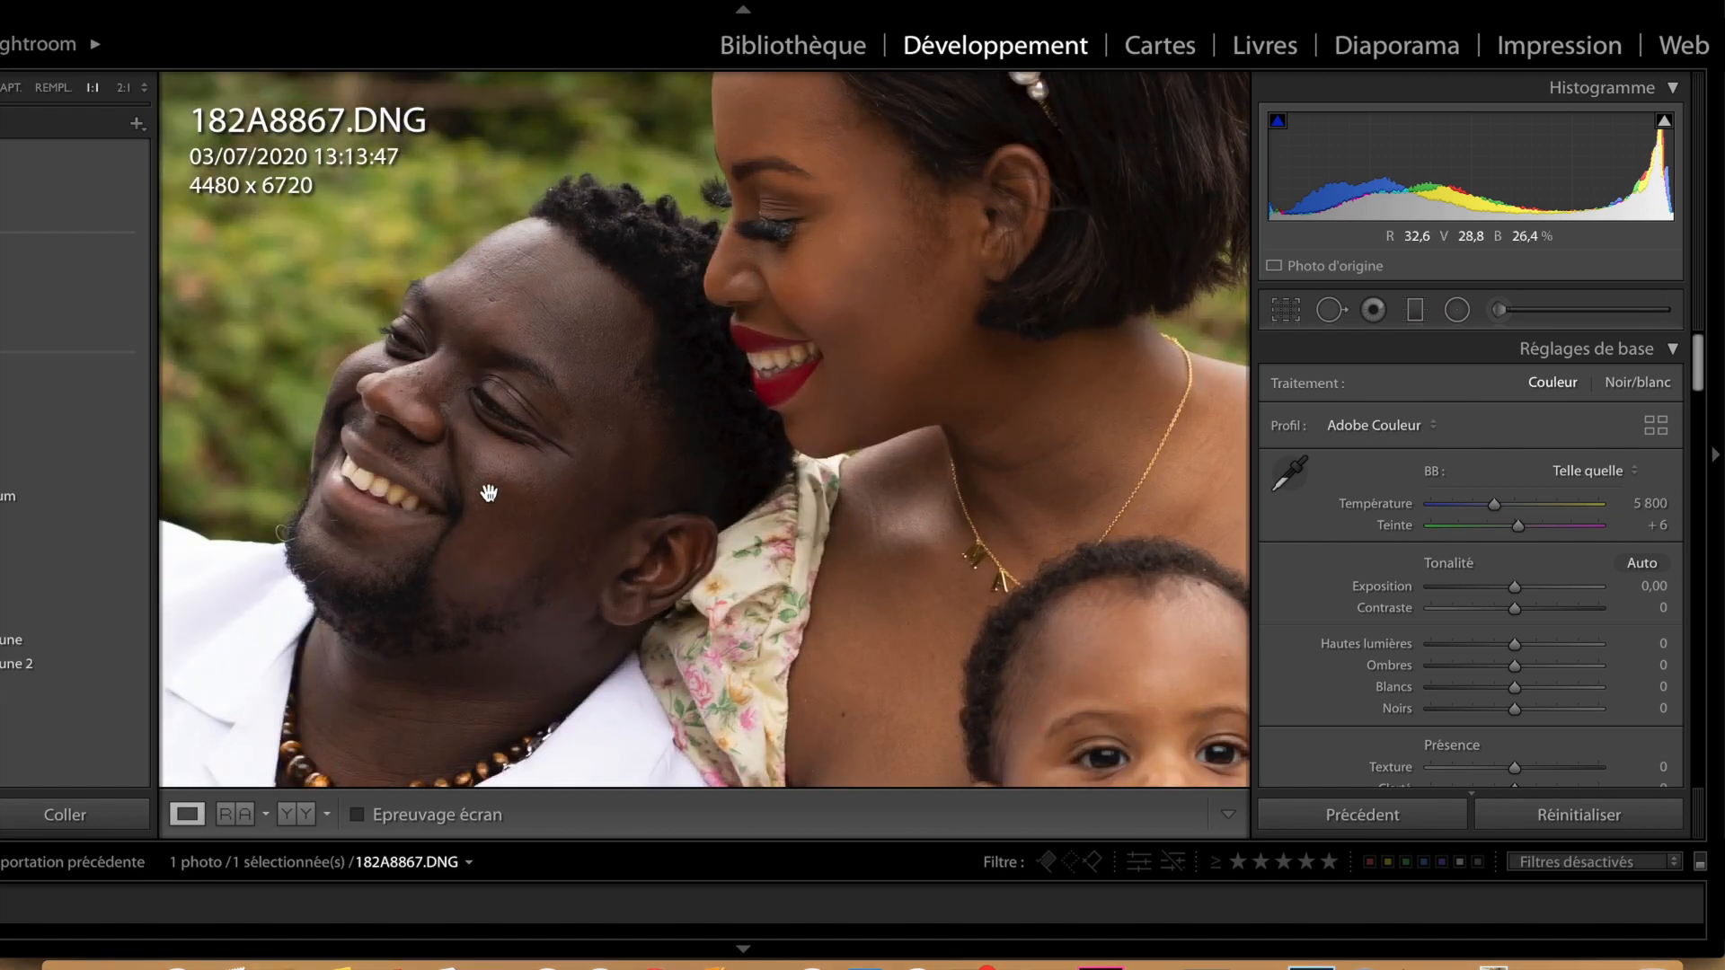
left_click_drag(490, 495, 377, 570)
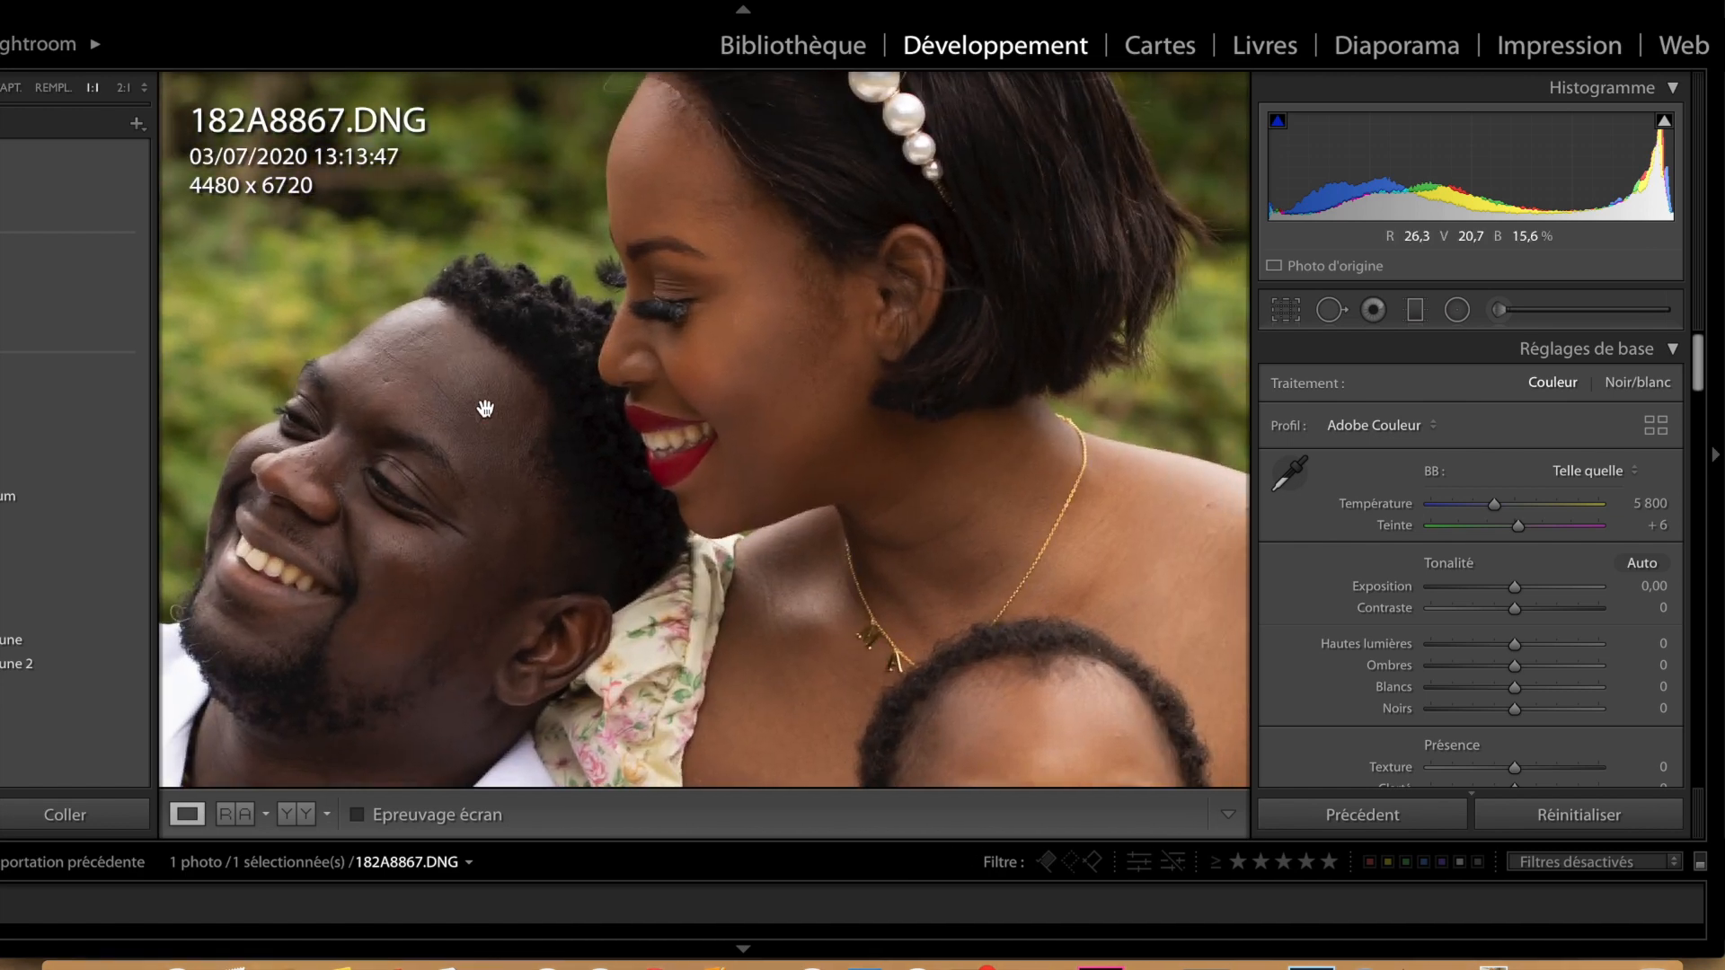
left_click_drag(766, 331, 597, 143)
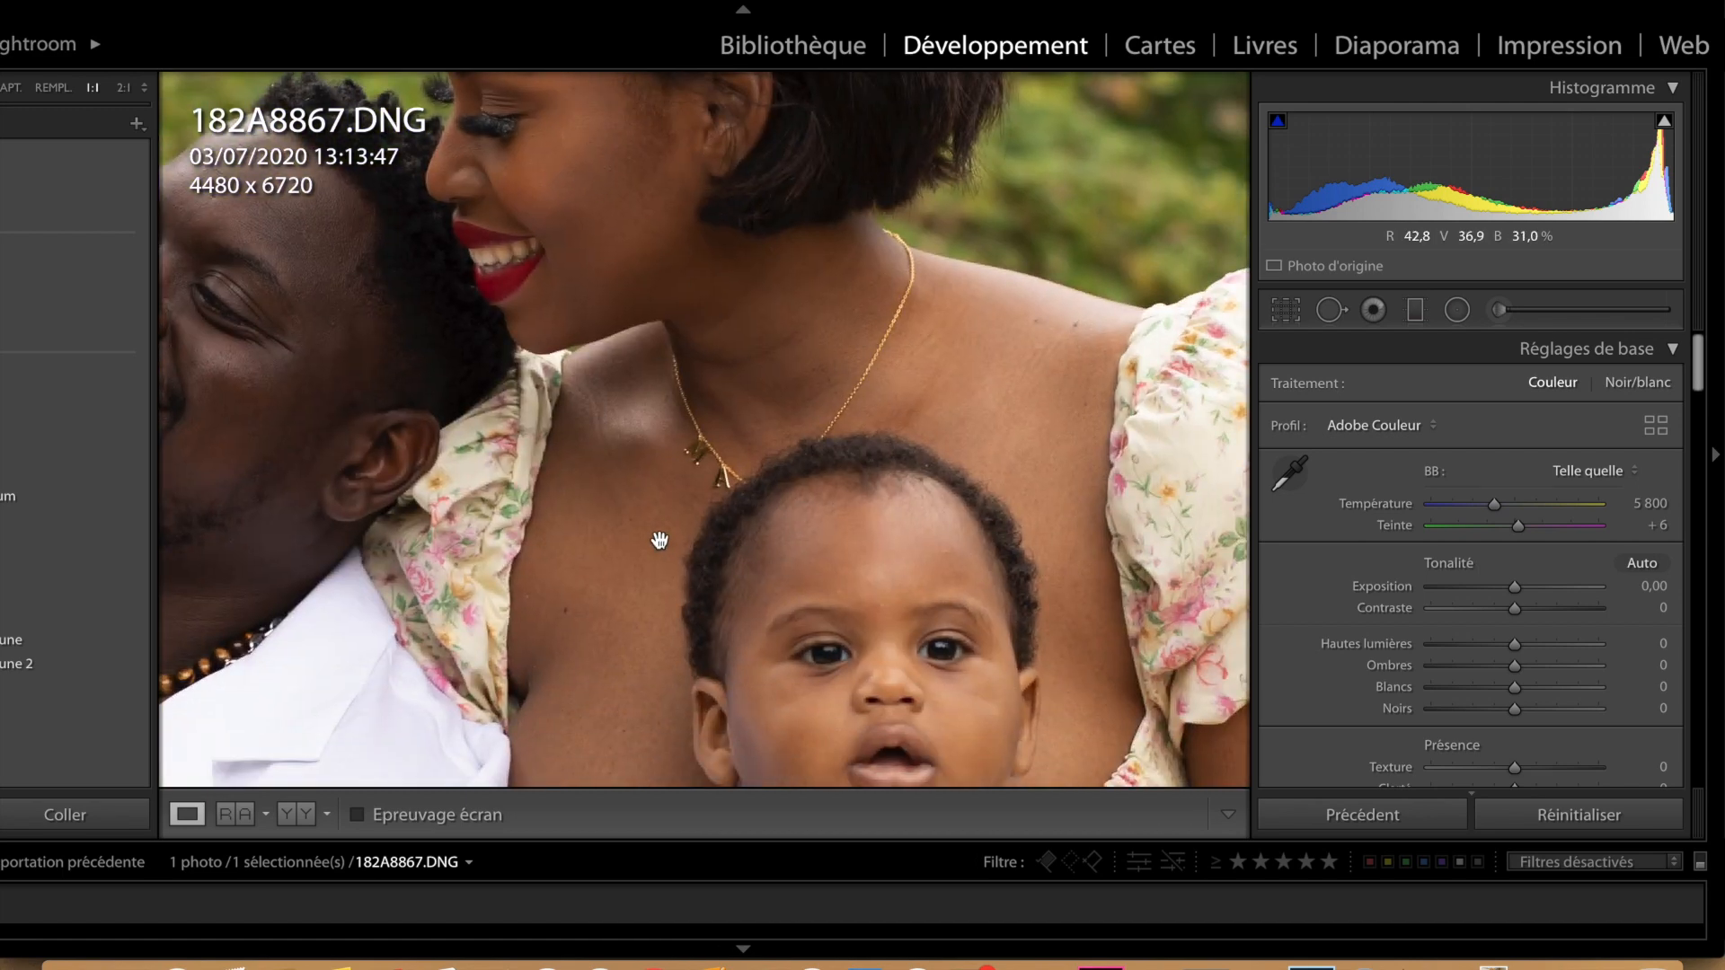
left_click(739, 462)
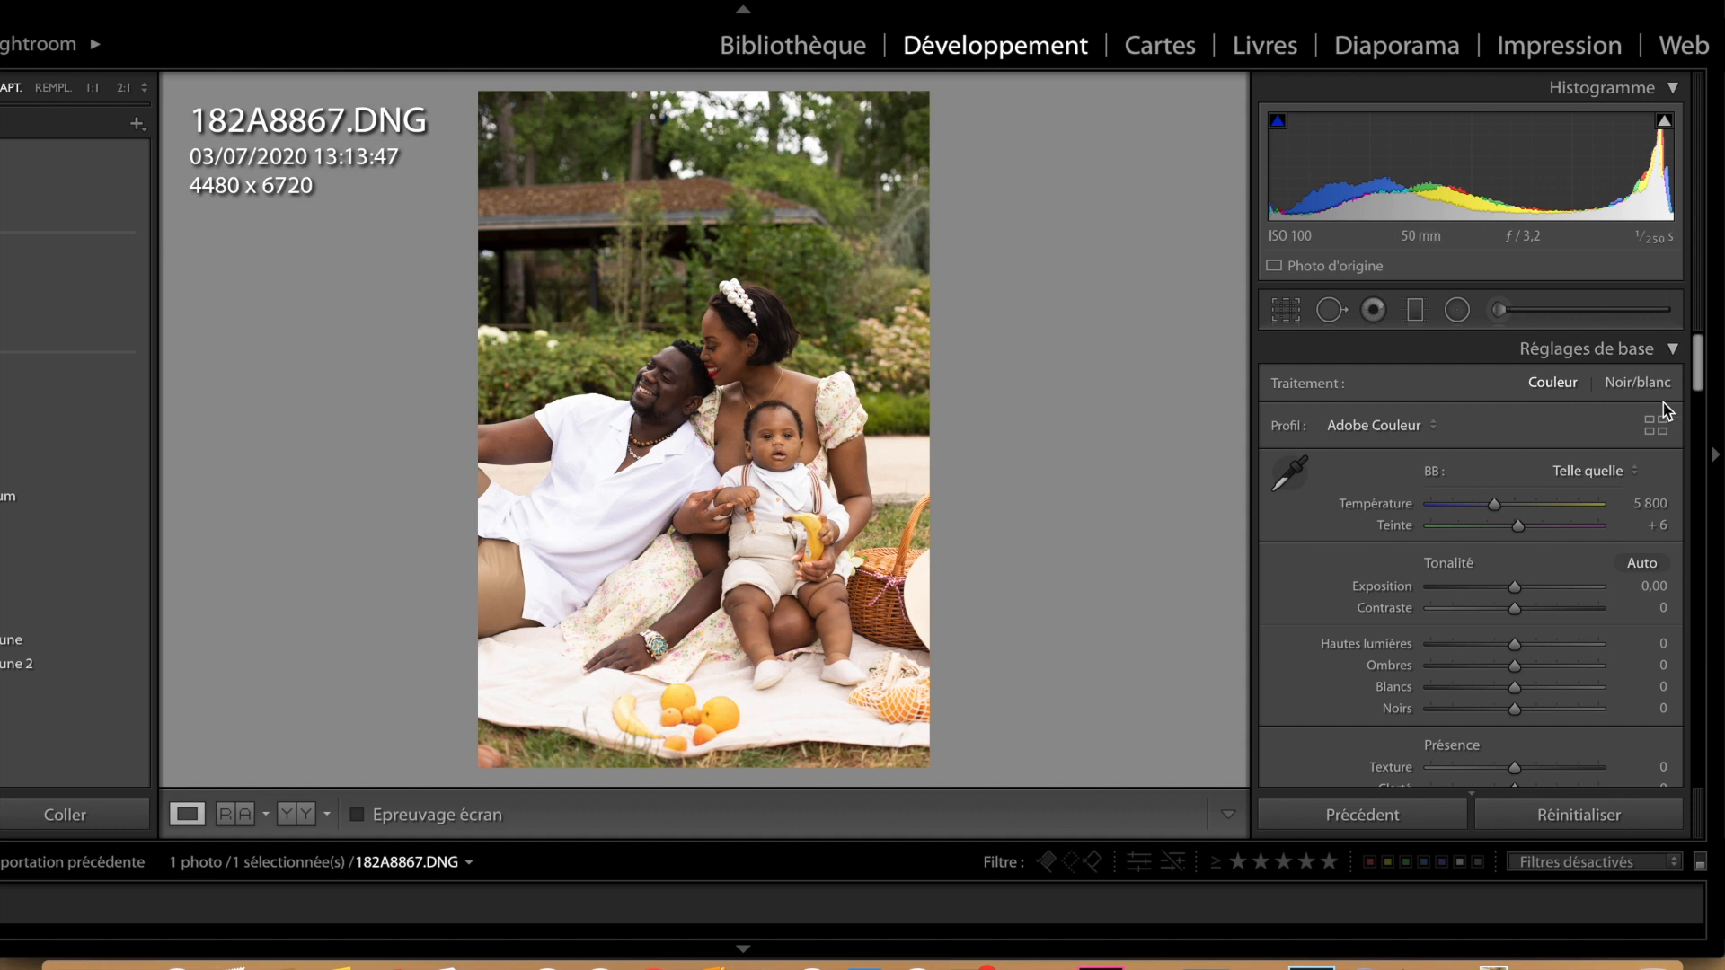
Review the sharpening and noise reduction settings and inspect the couple's faces again at 1:1 zoom.
scroll(1592, 469, "down", 10)
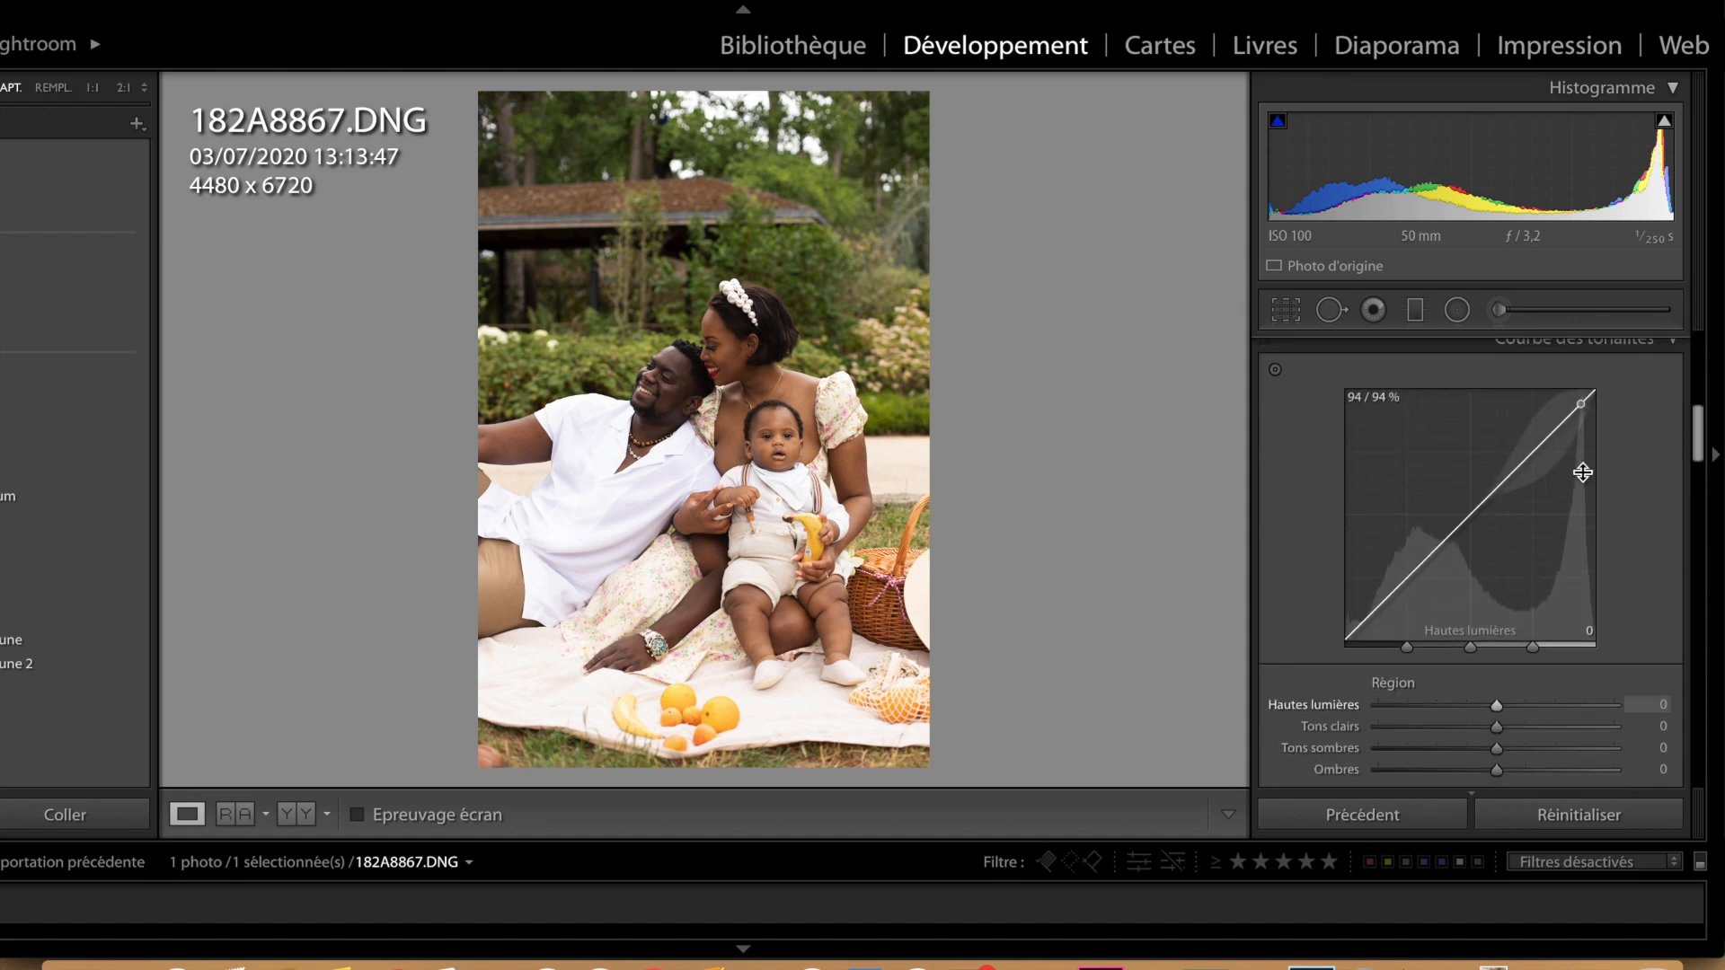
scroll(1588, 481, "down", 10)
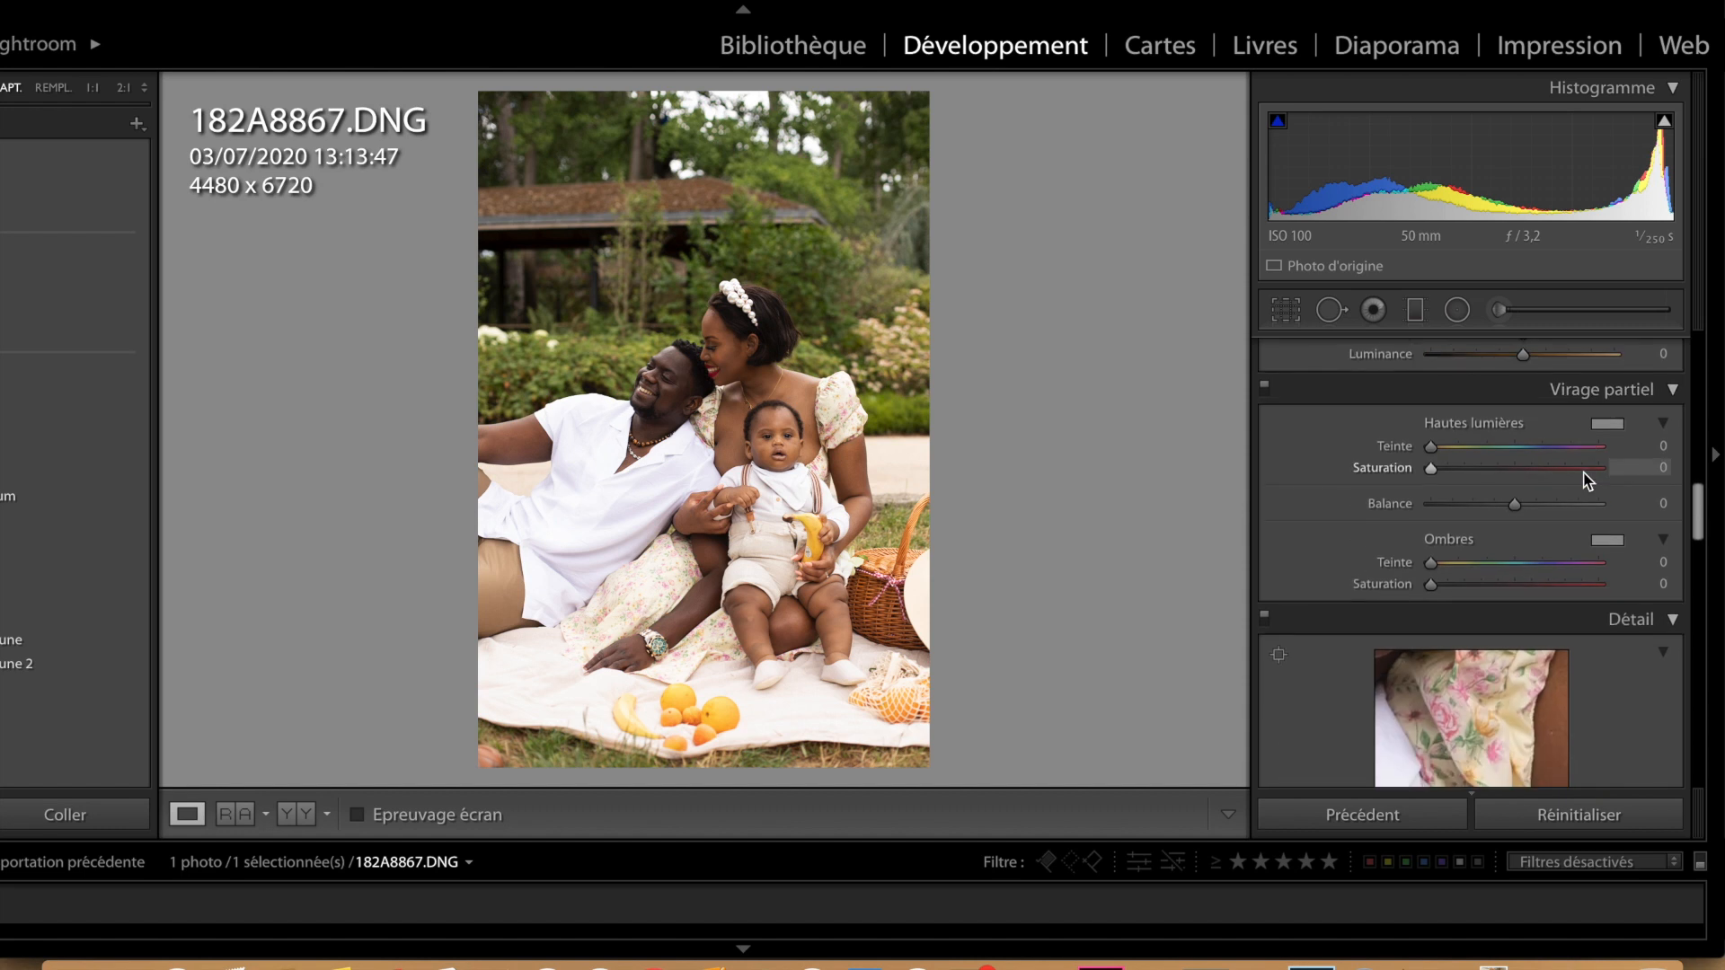
scroll(1589, 481, "down", 5)
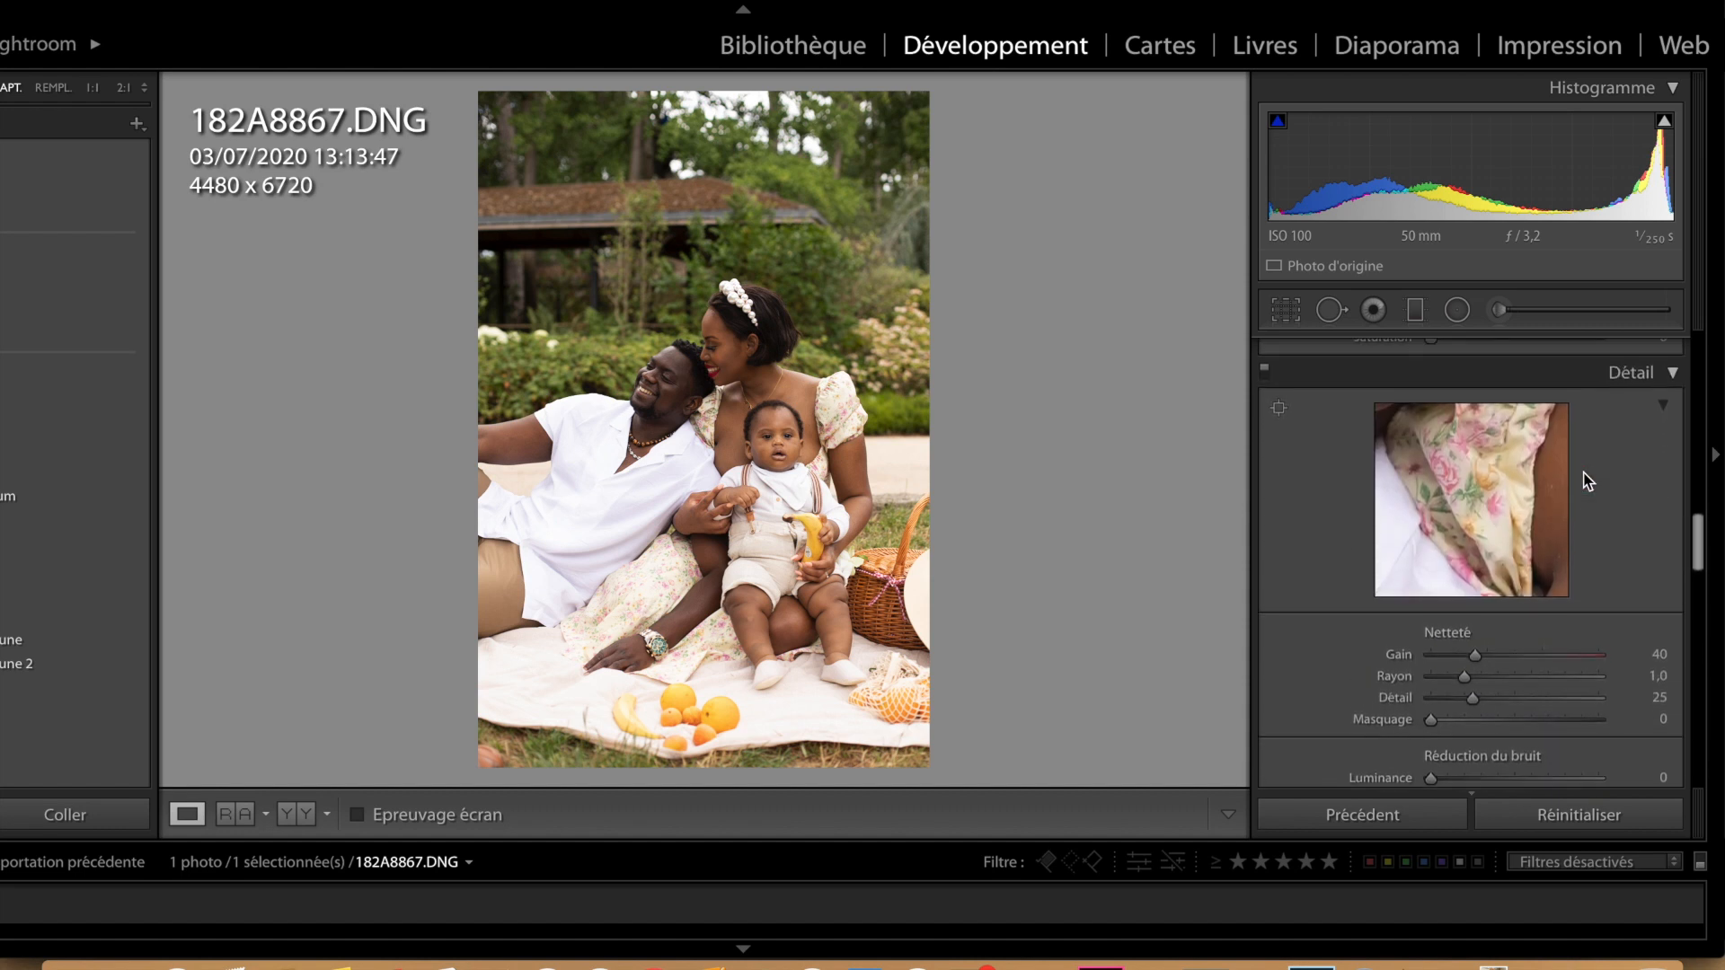
scroll(1617, 485, "down", 3)
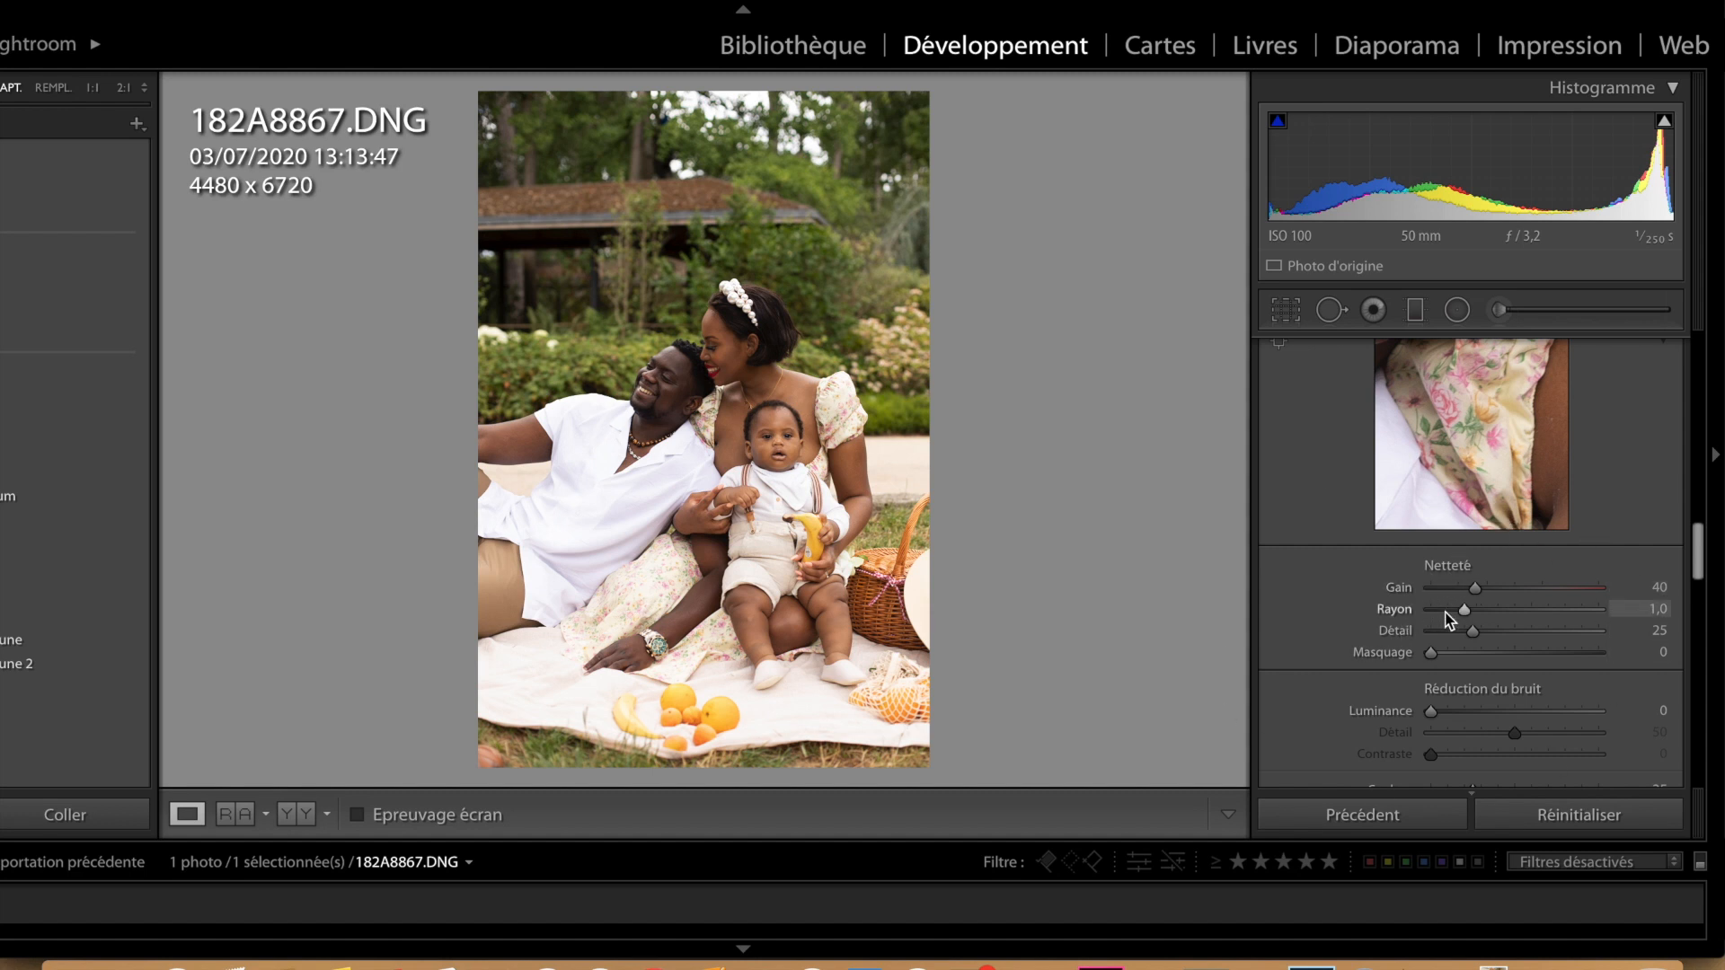
scroll(1408, 676, "down", 3)
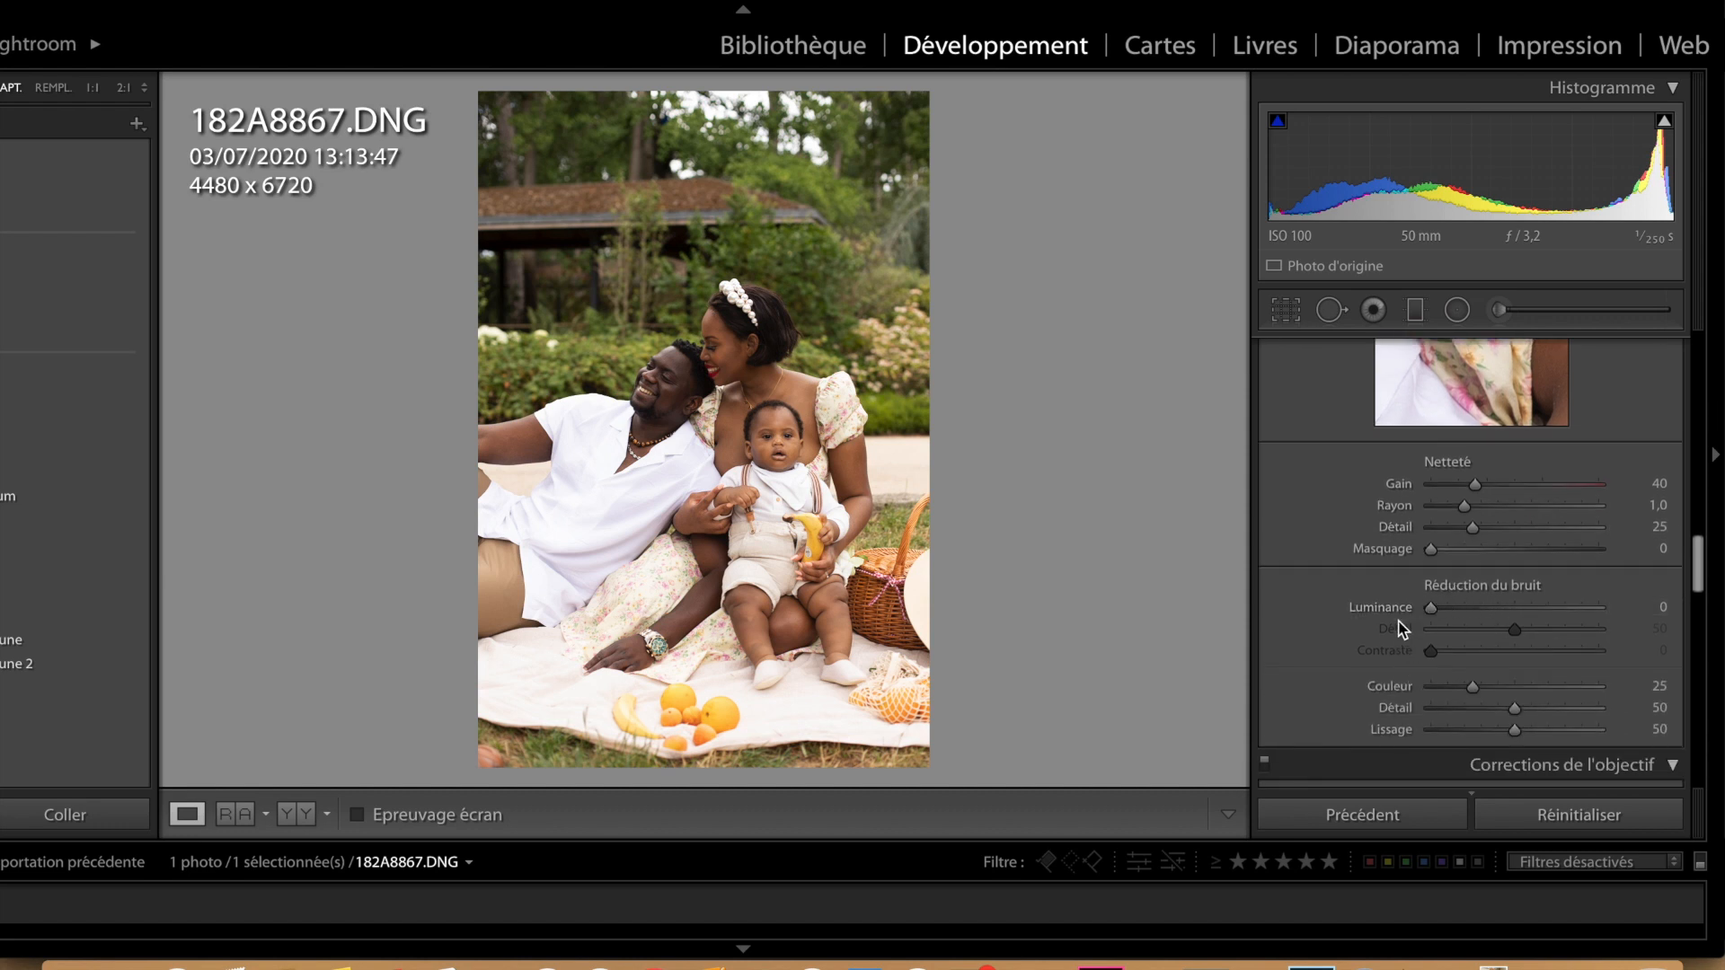
left_click(727, 364)
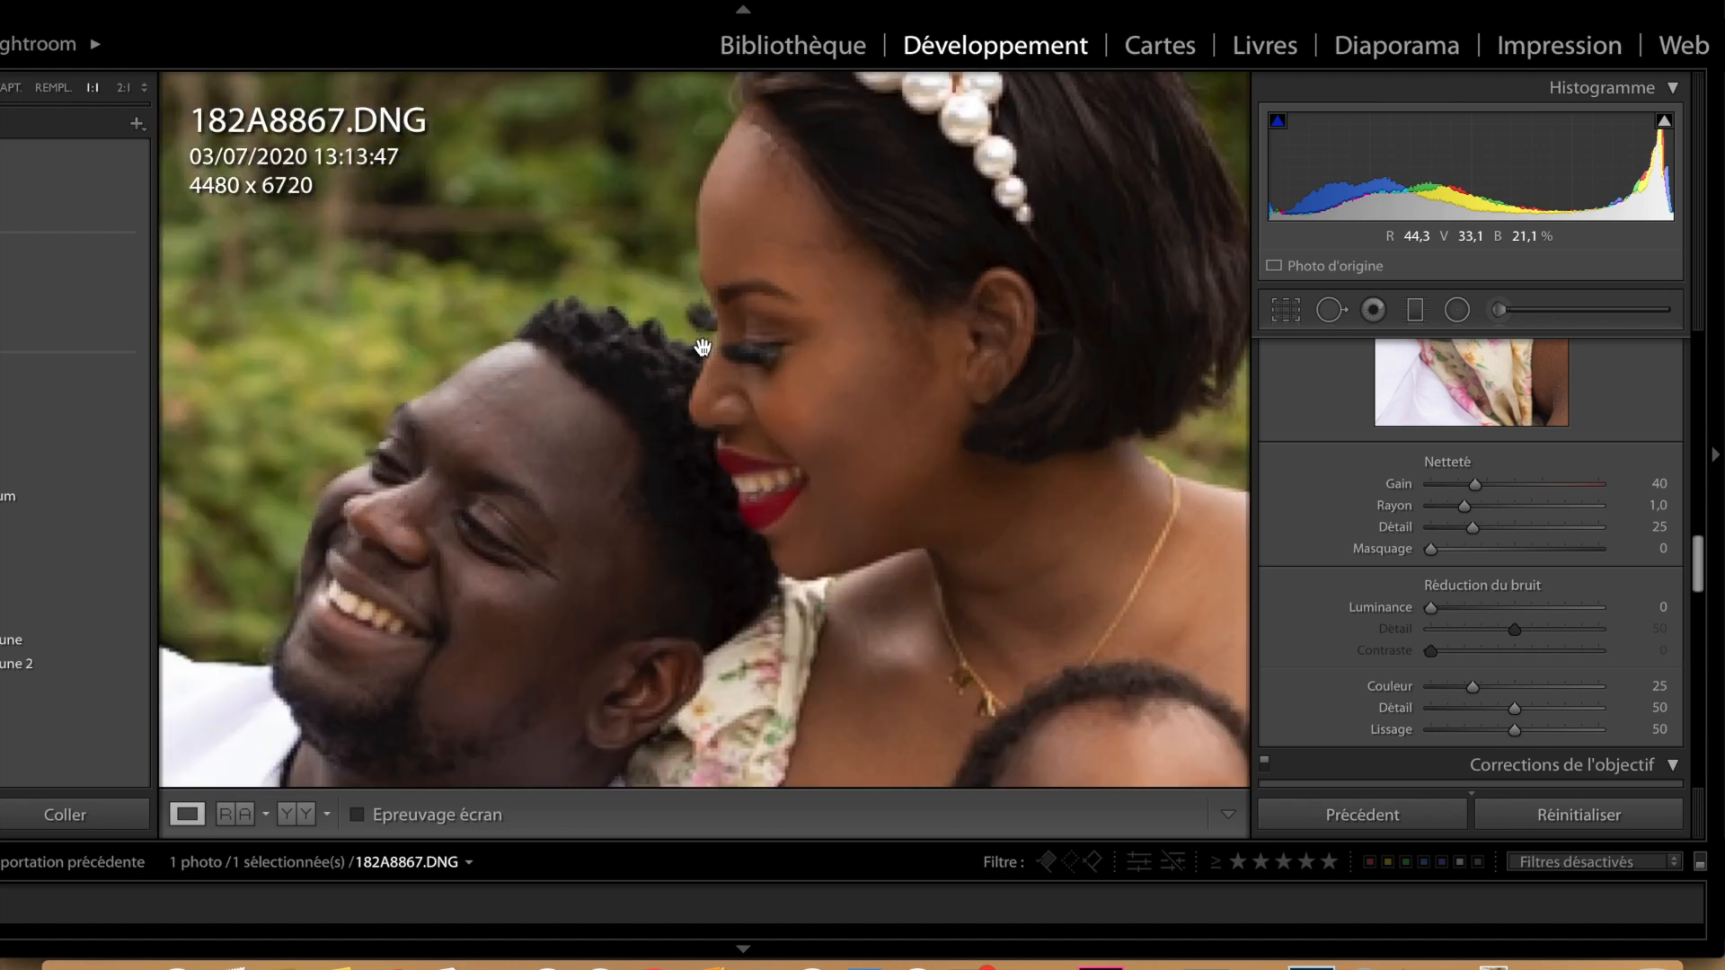
left_click_drag(566, 488, 393, 450)
left_click_drag(492, 408, 693, 494)
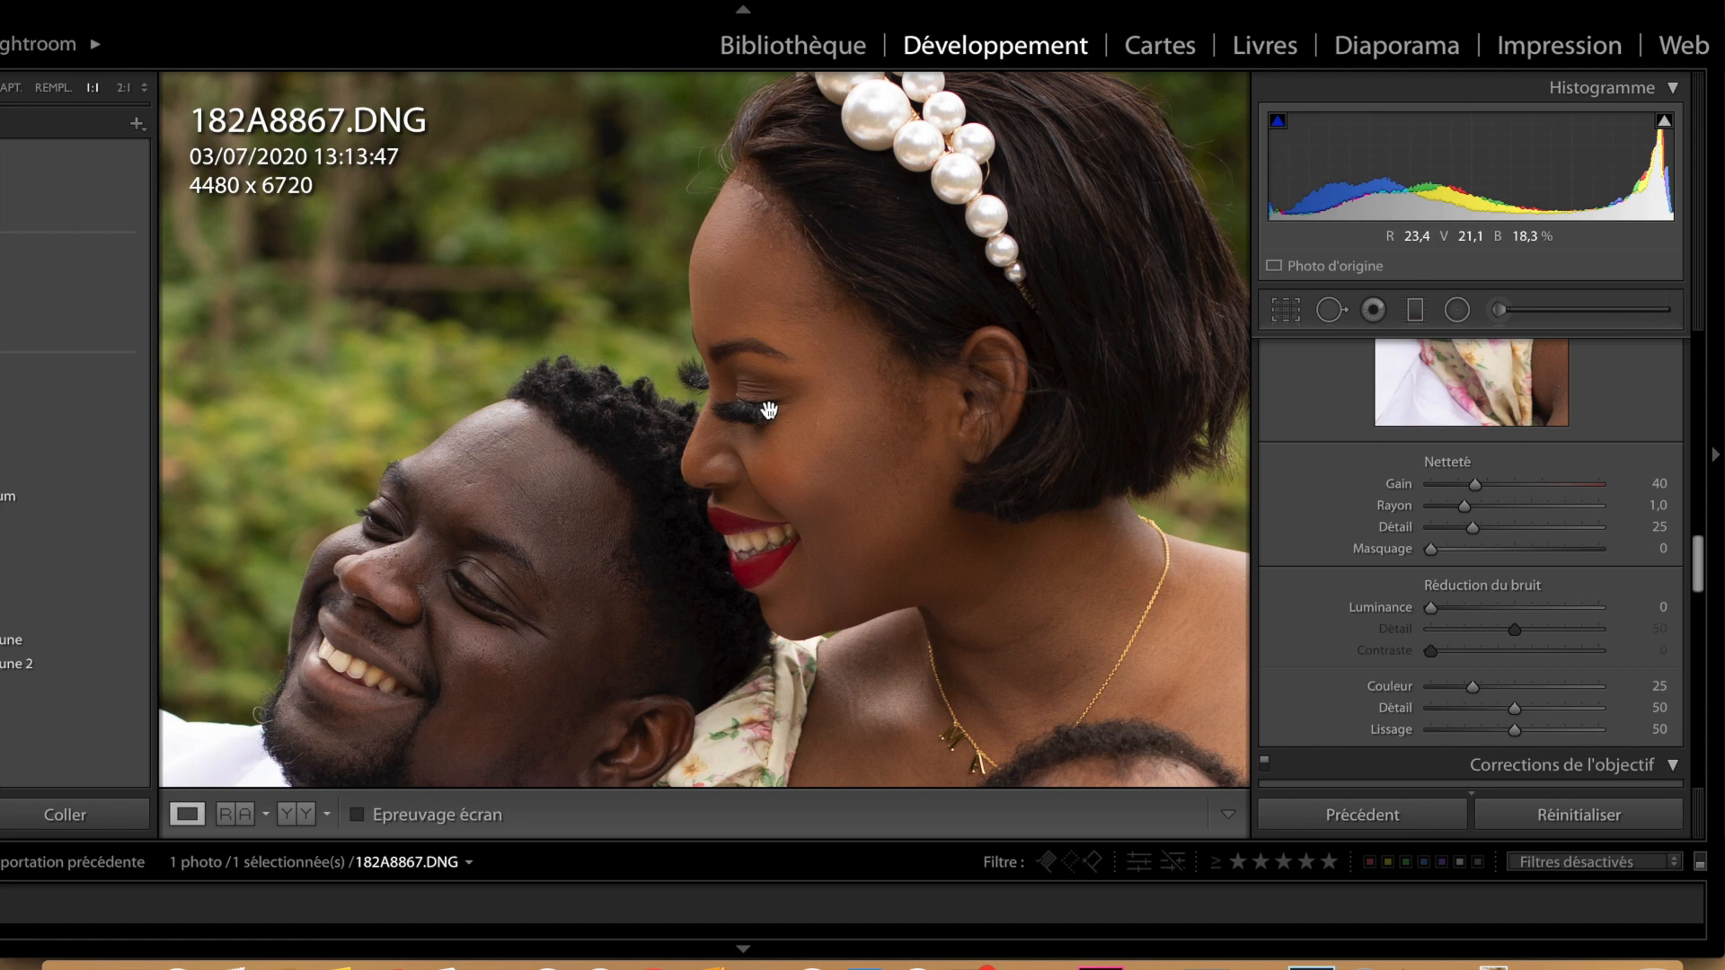
left_click(882, 344)
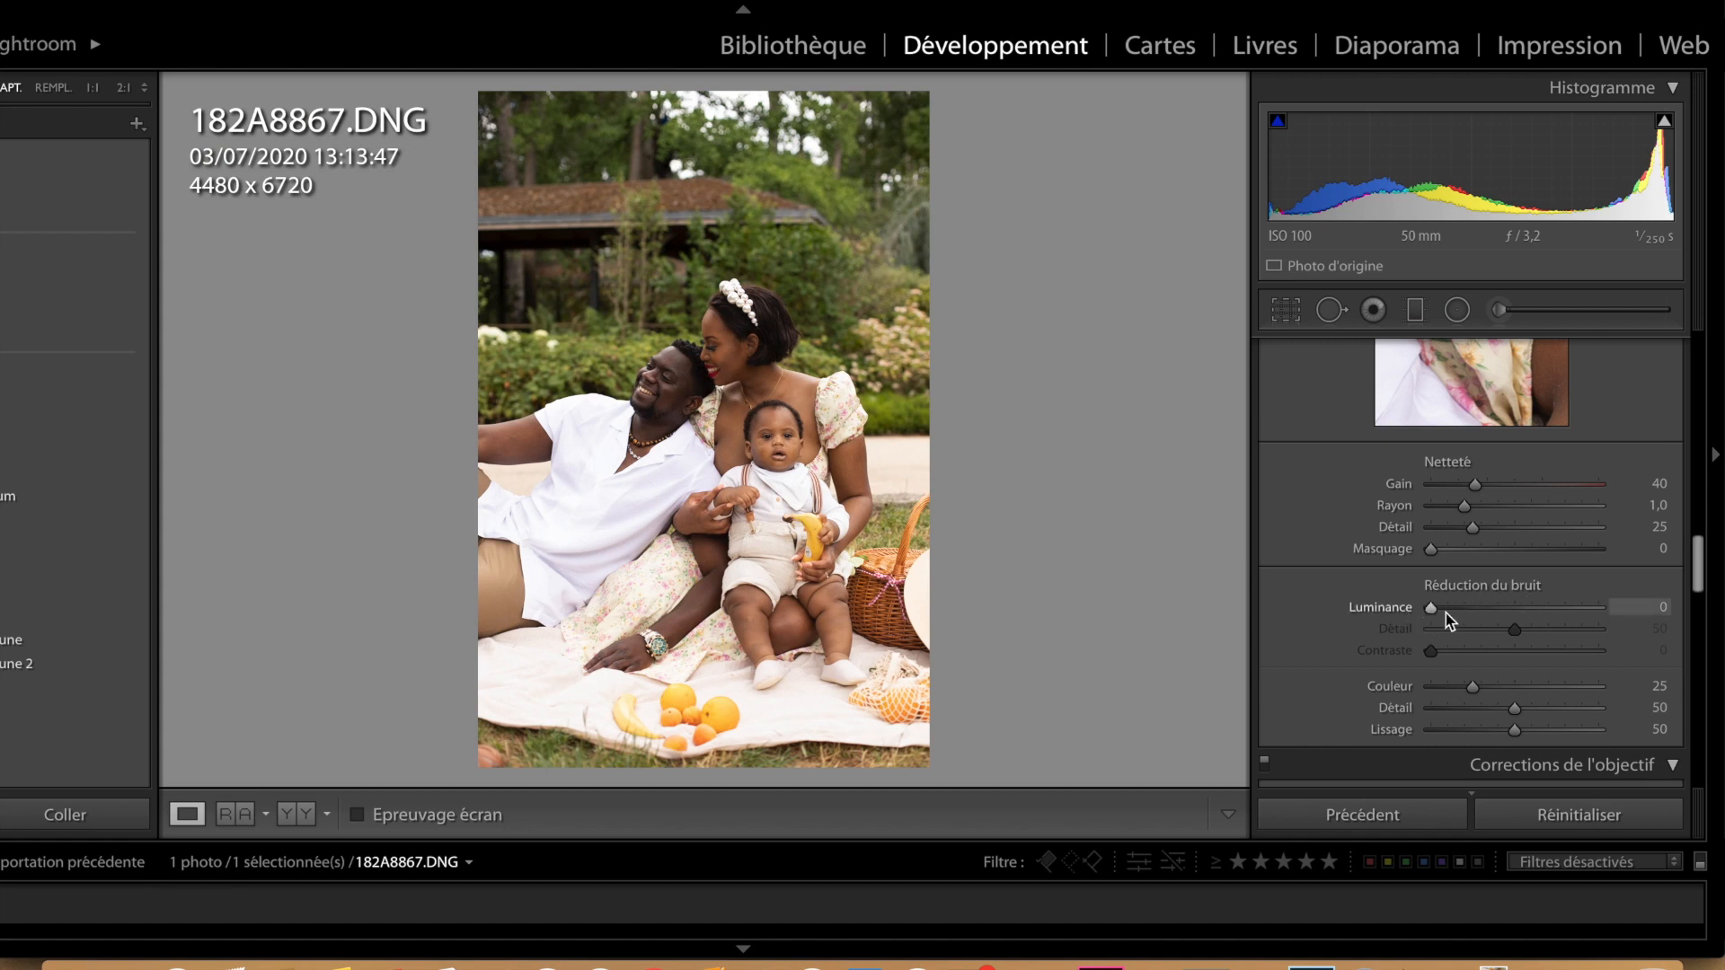
scroll(1448, 623, "down", 2)
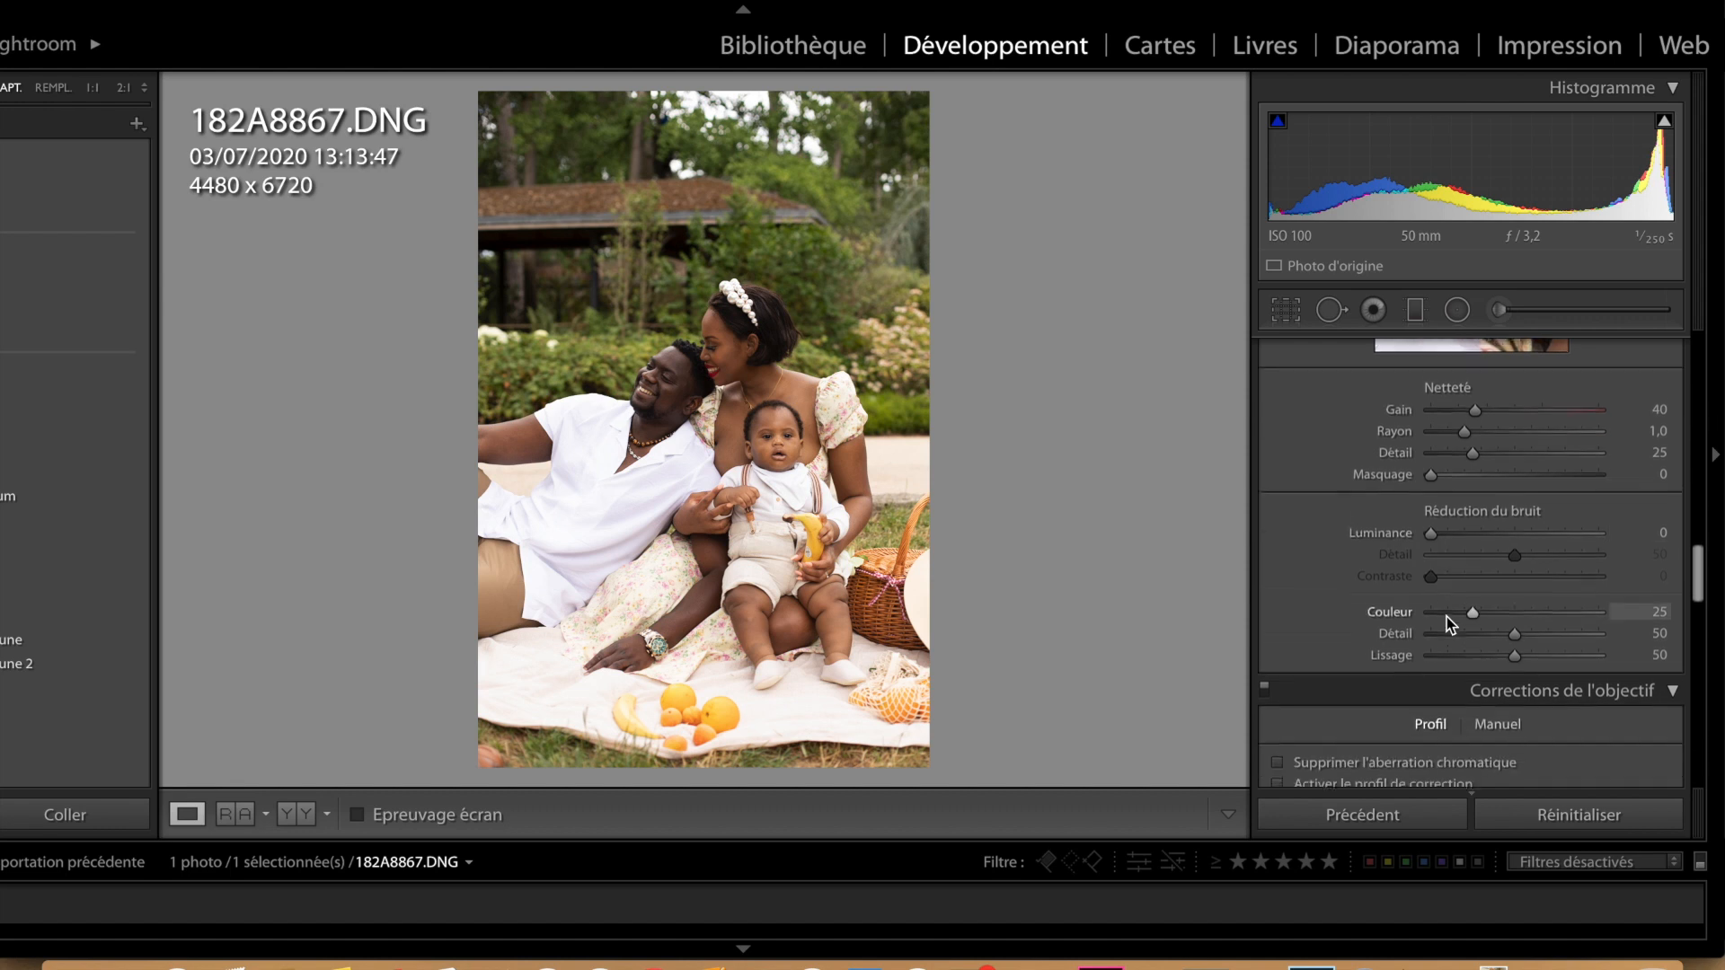
scroll(1452, 627, "up", 1)
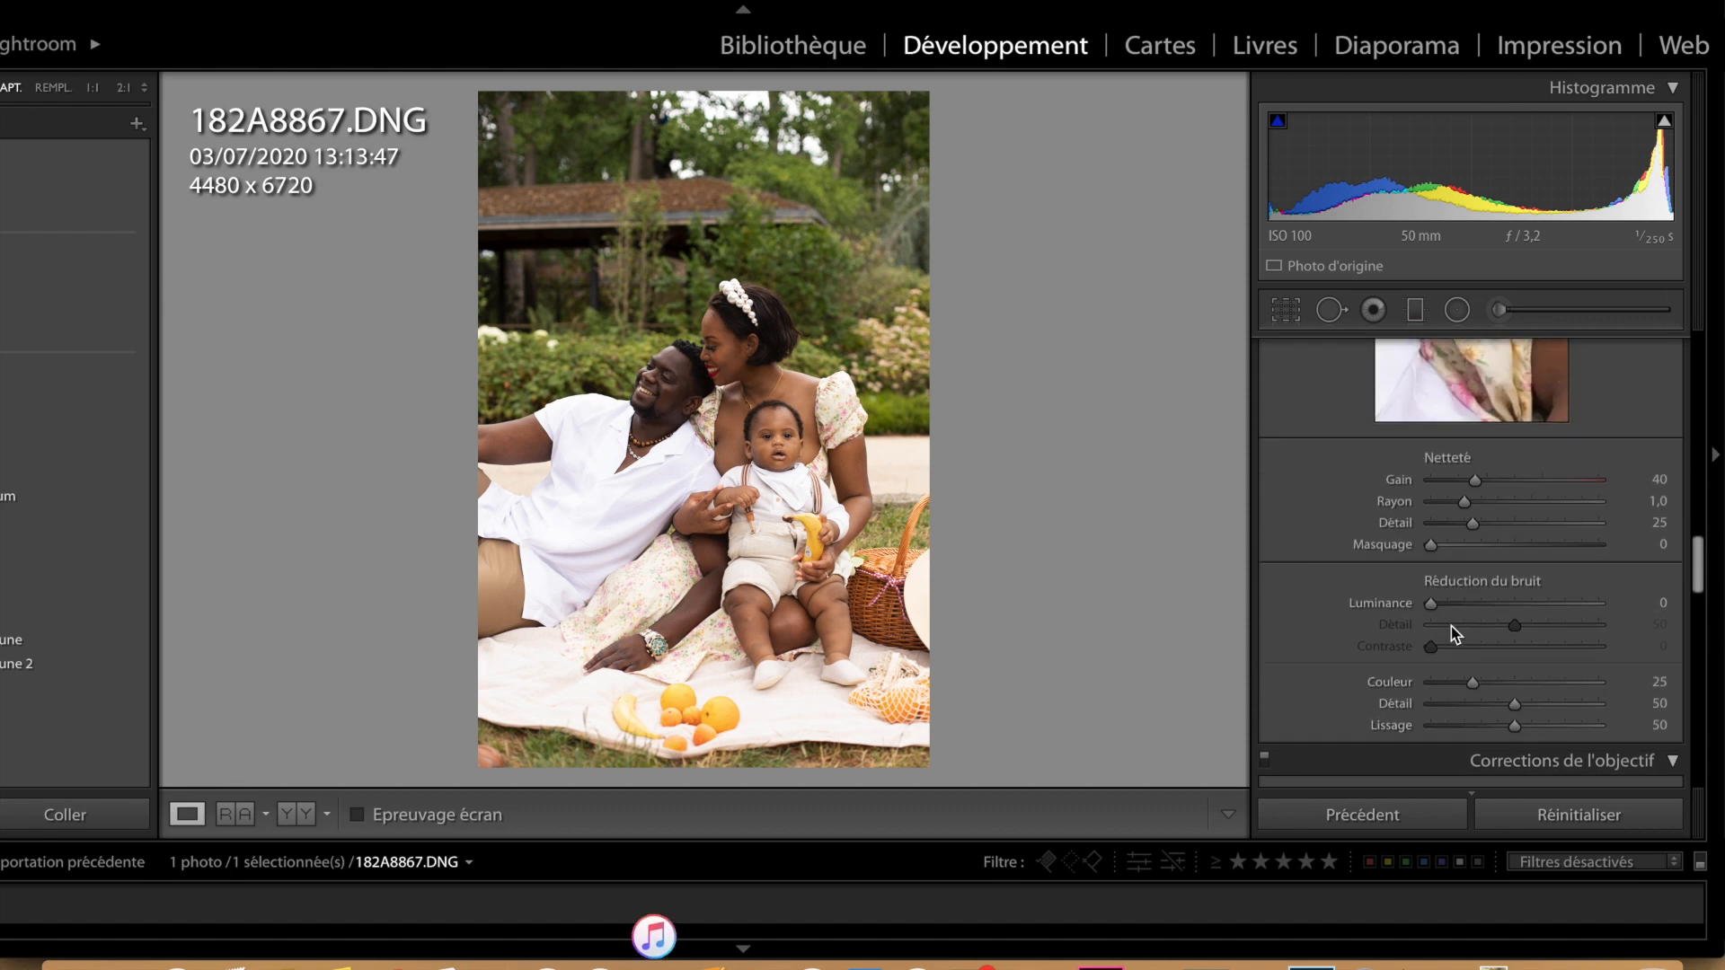
scroll(1452, 627, "up", 8)
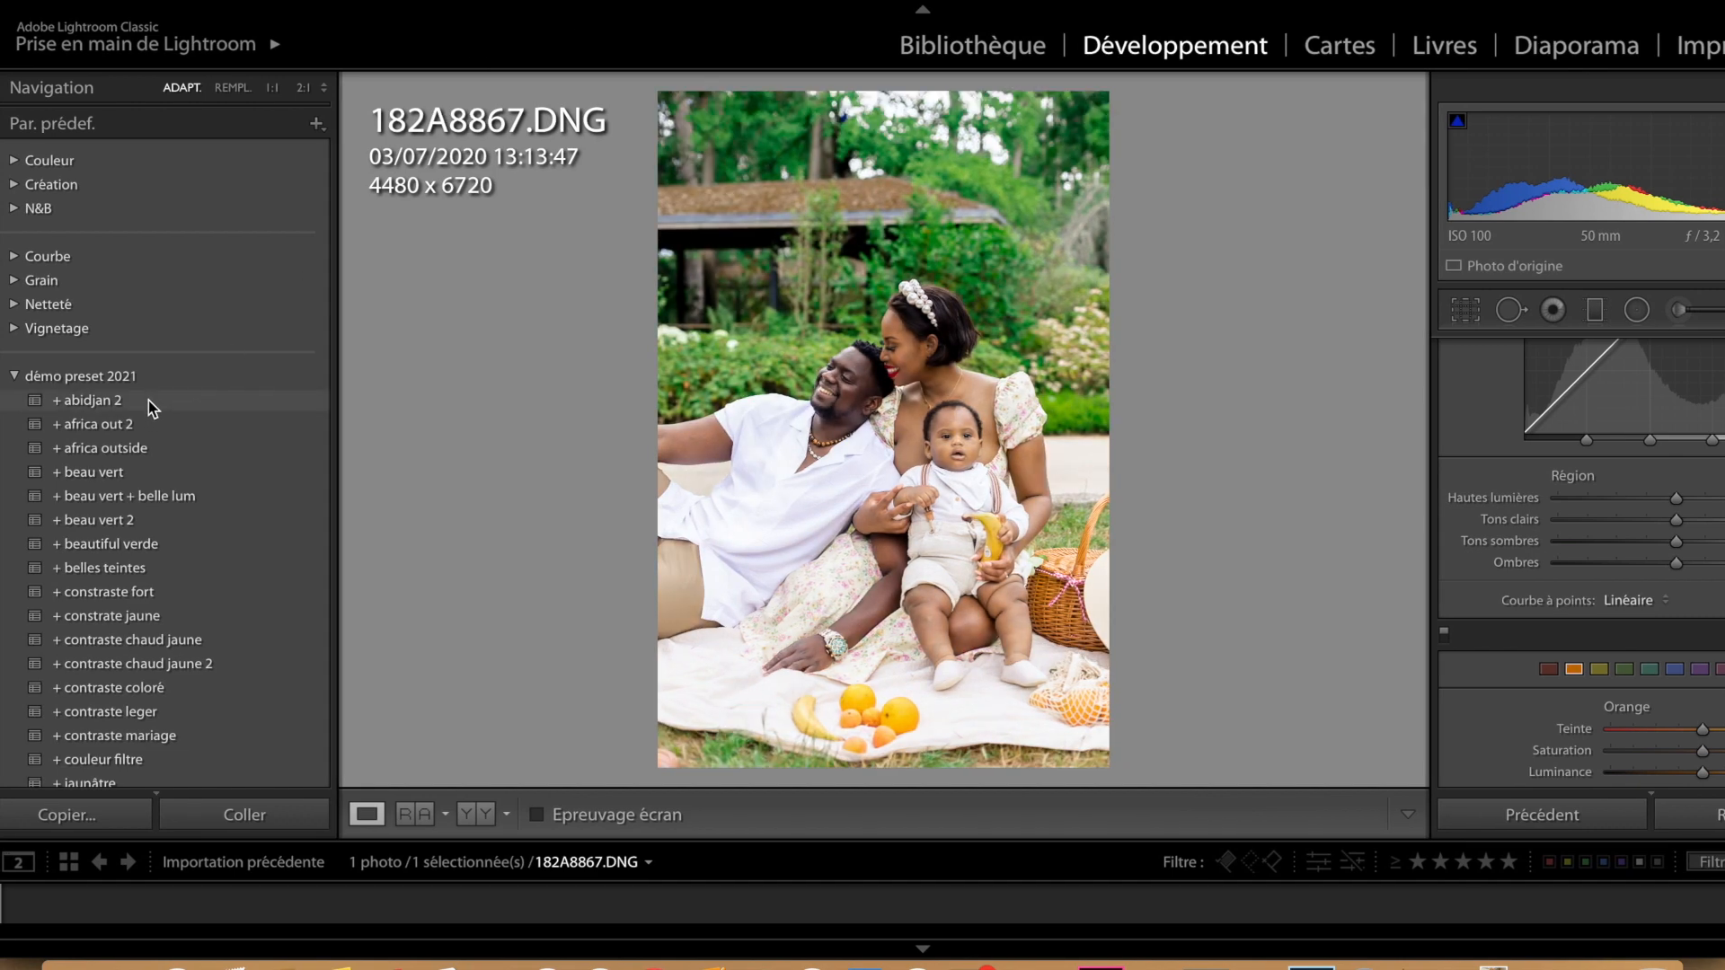
Preview the presets in the "démo preset 2021" group on the photo and apply "constraste fort".
scroll(148, 401, "down", 2)
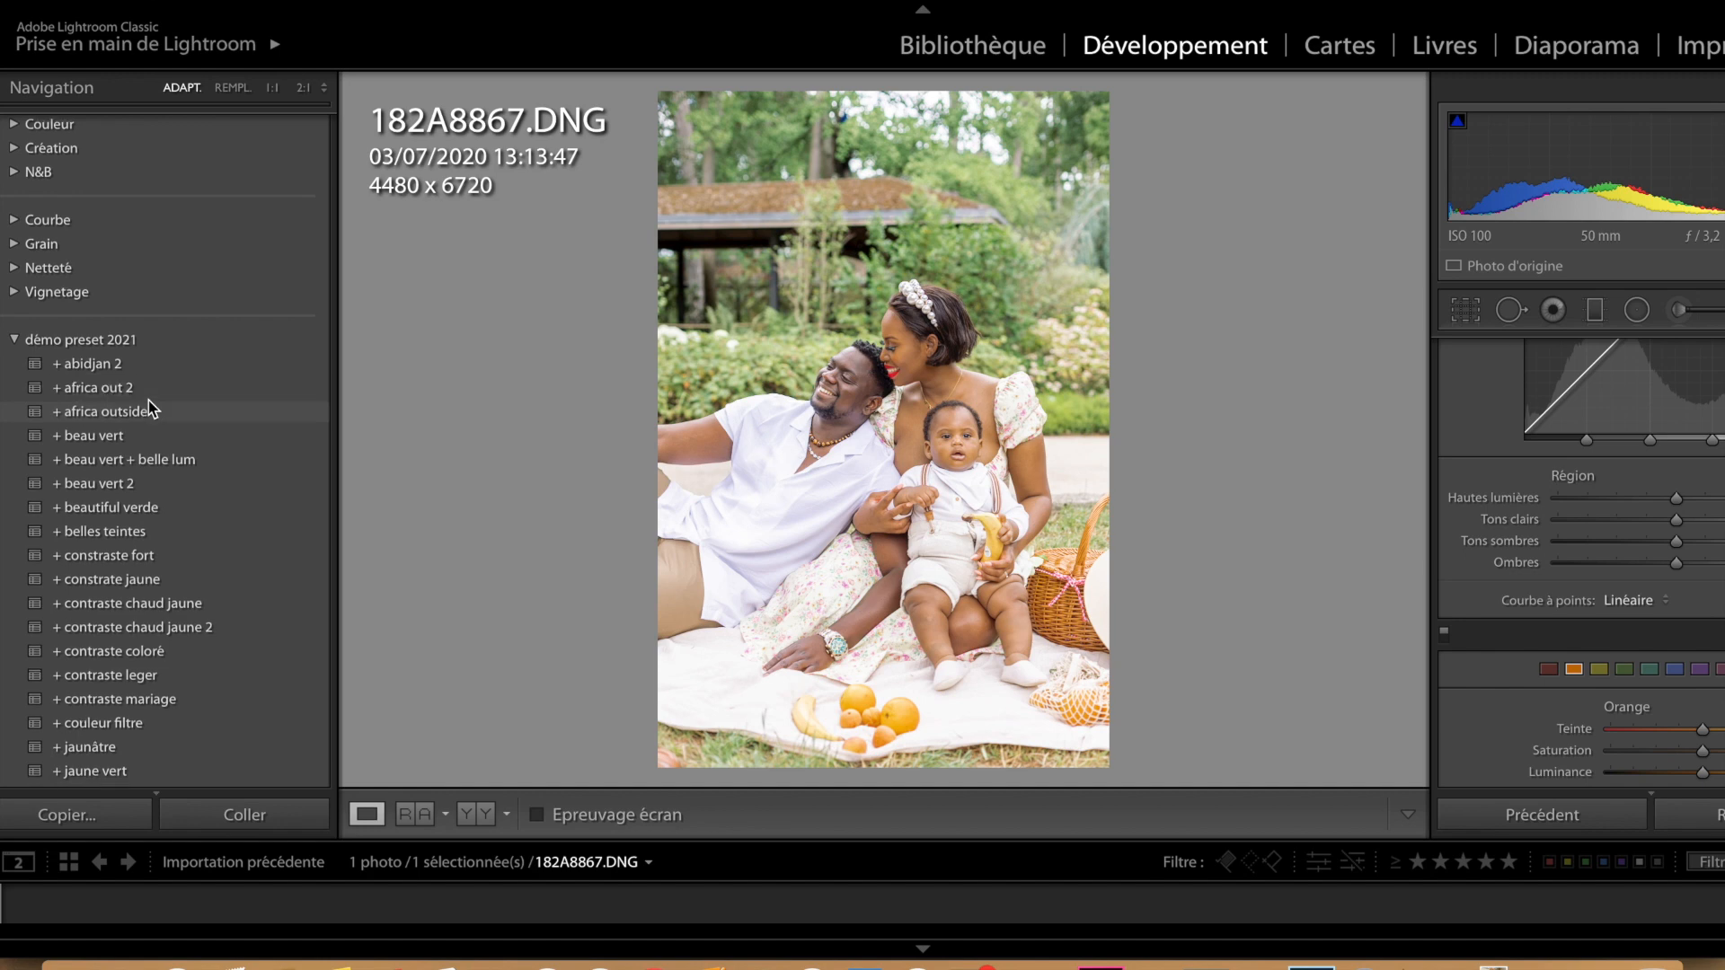
scroll(148, 401, "down", 3)
scroll(148, 400, "down", 3)
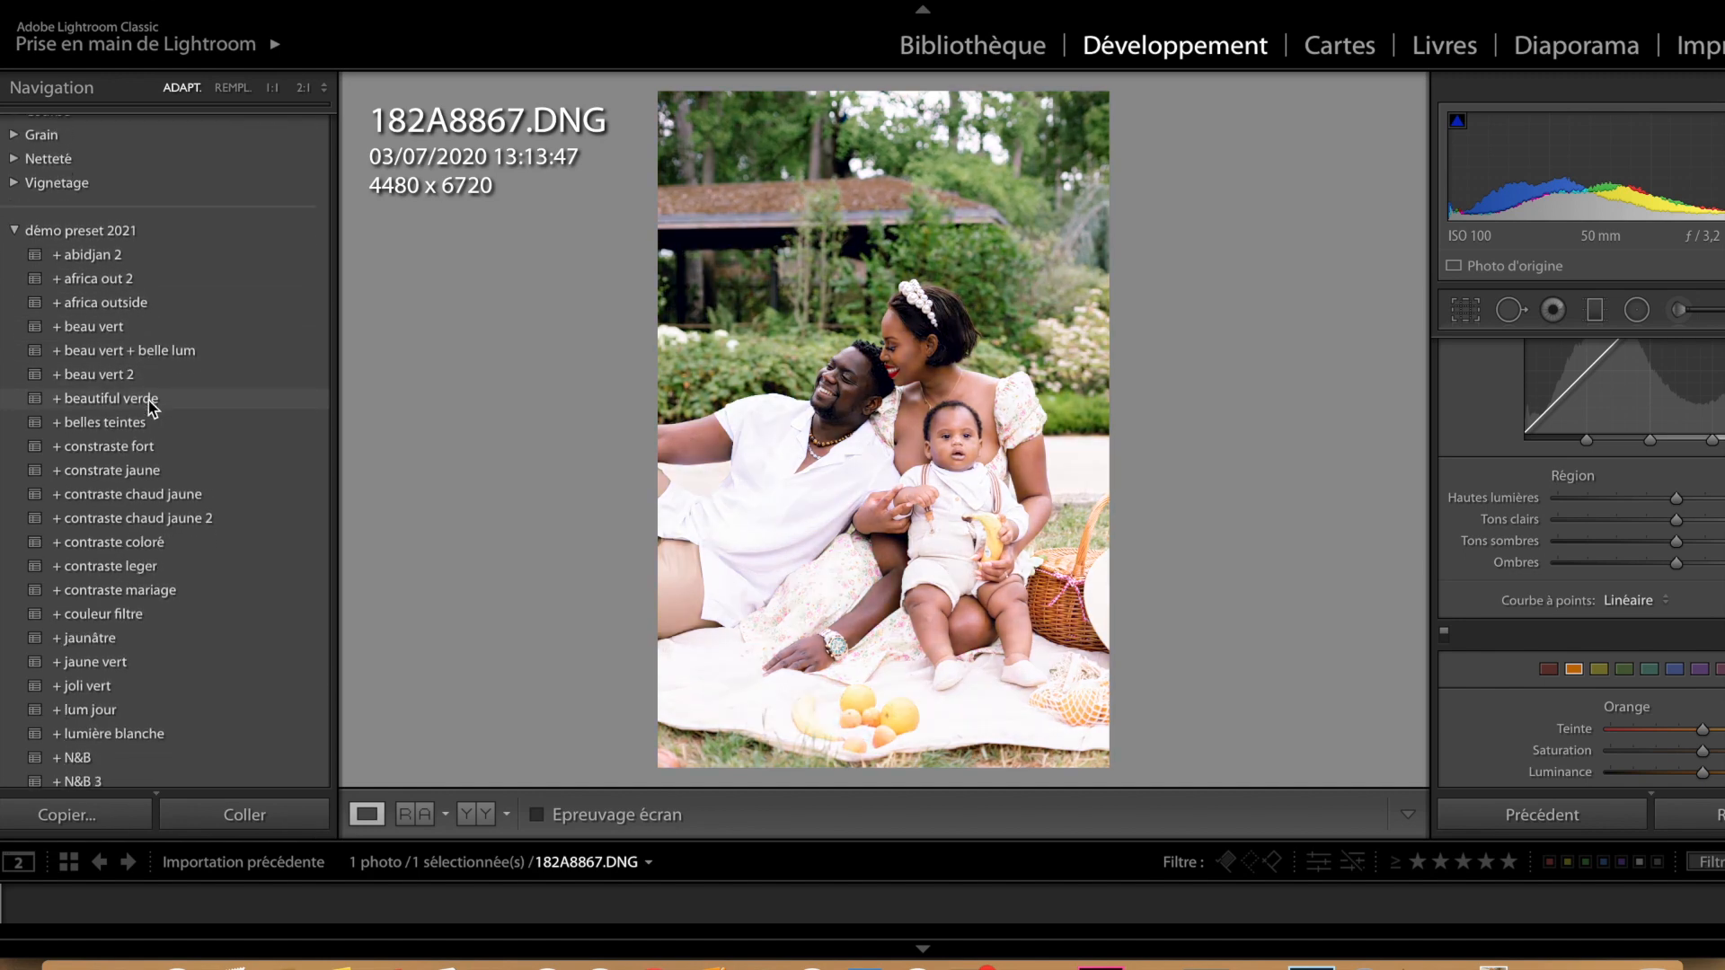
scroll(148, 401, "up", 1)
scroll(149, 401, "down", 2)
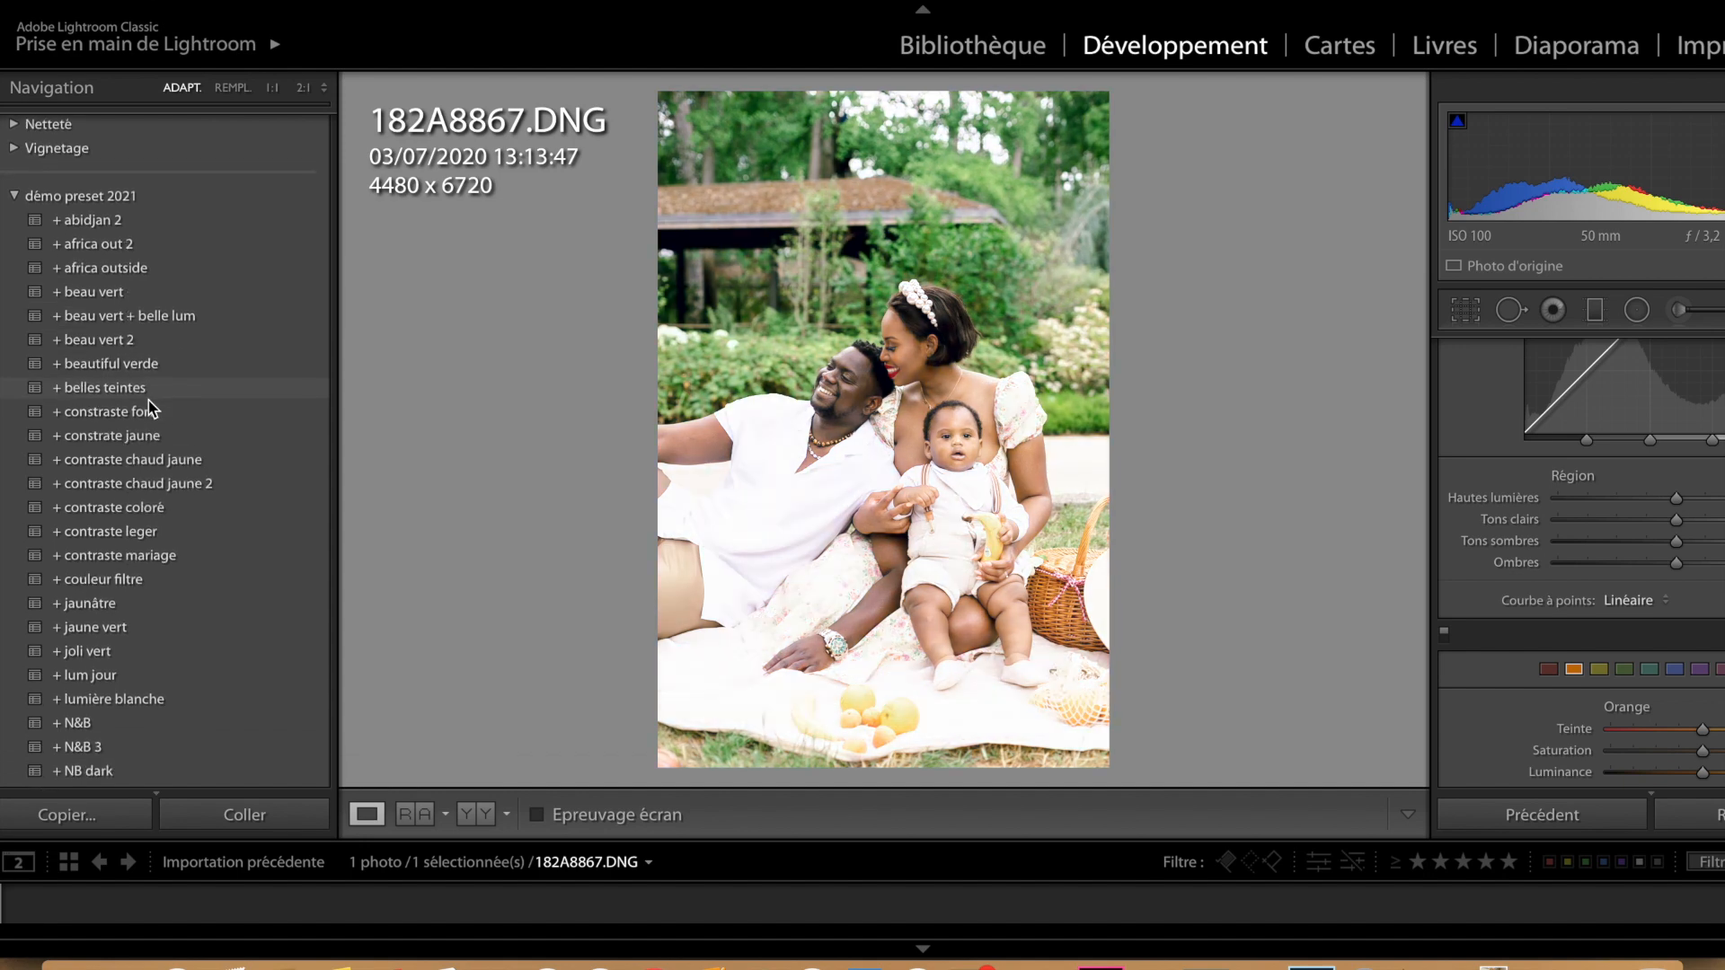
scroll(148, 401, "down", 1)
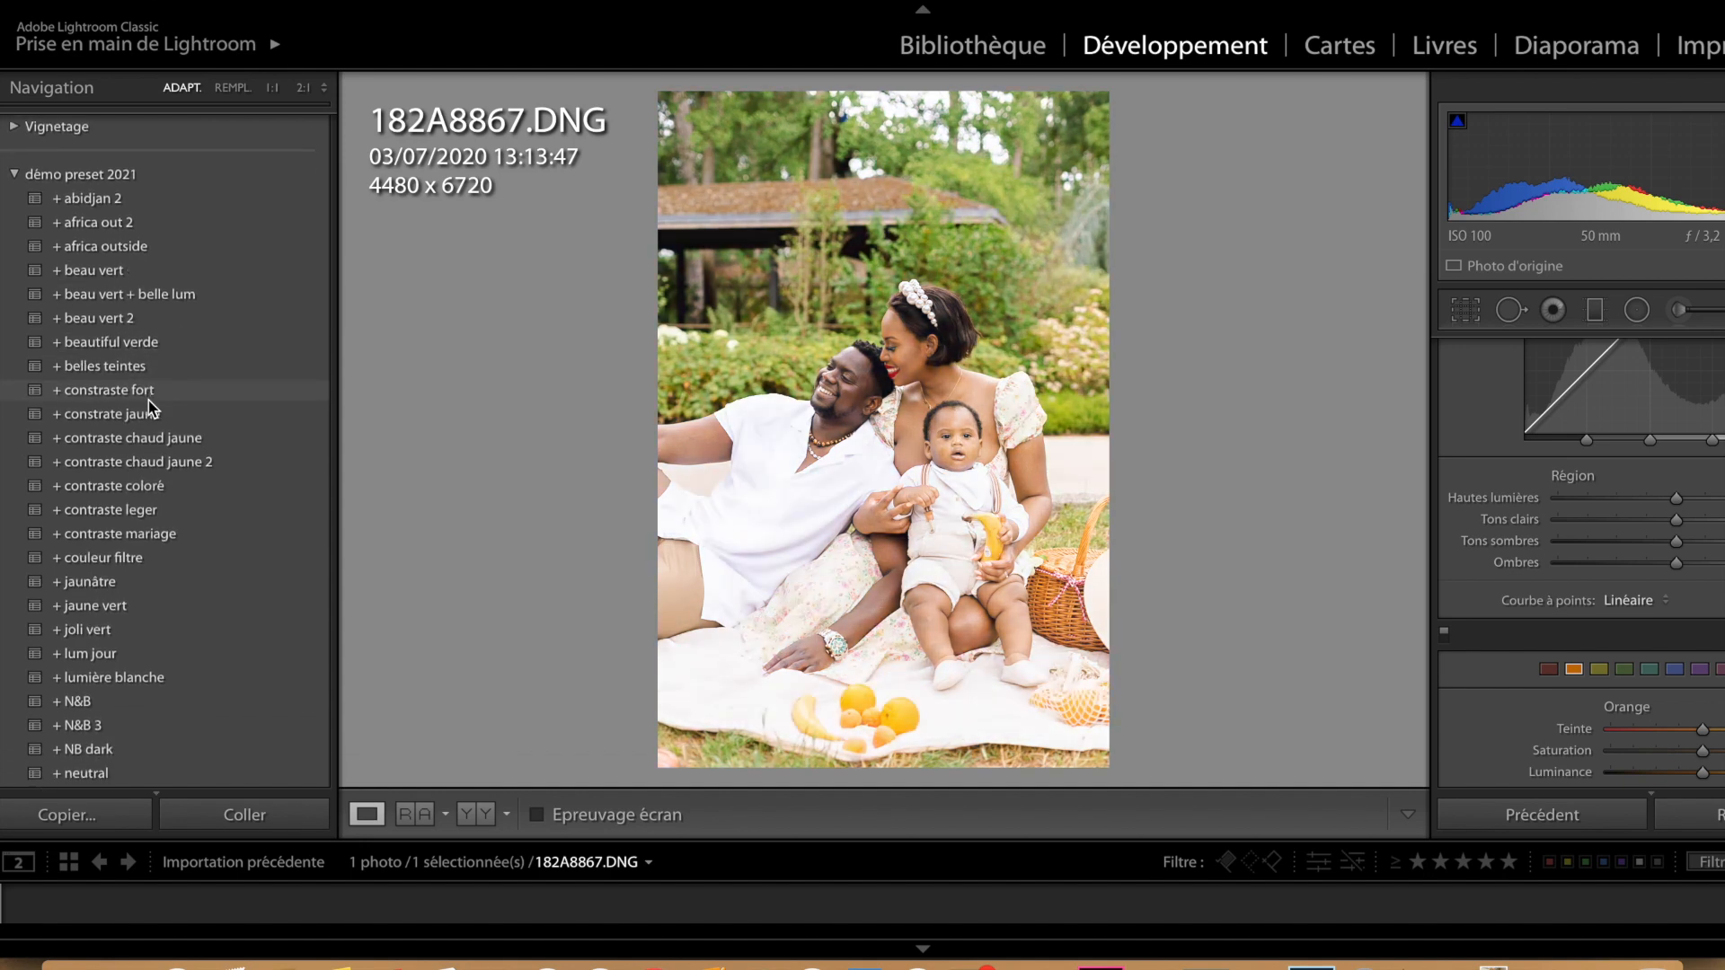
left_click(149, 399)
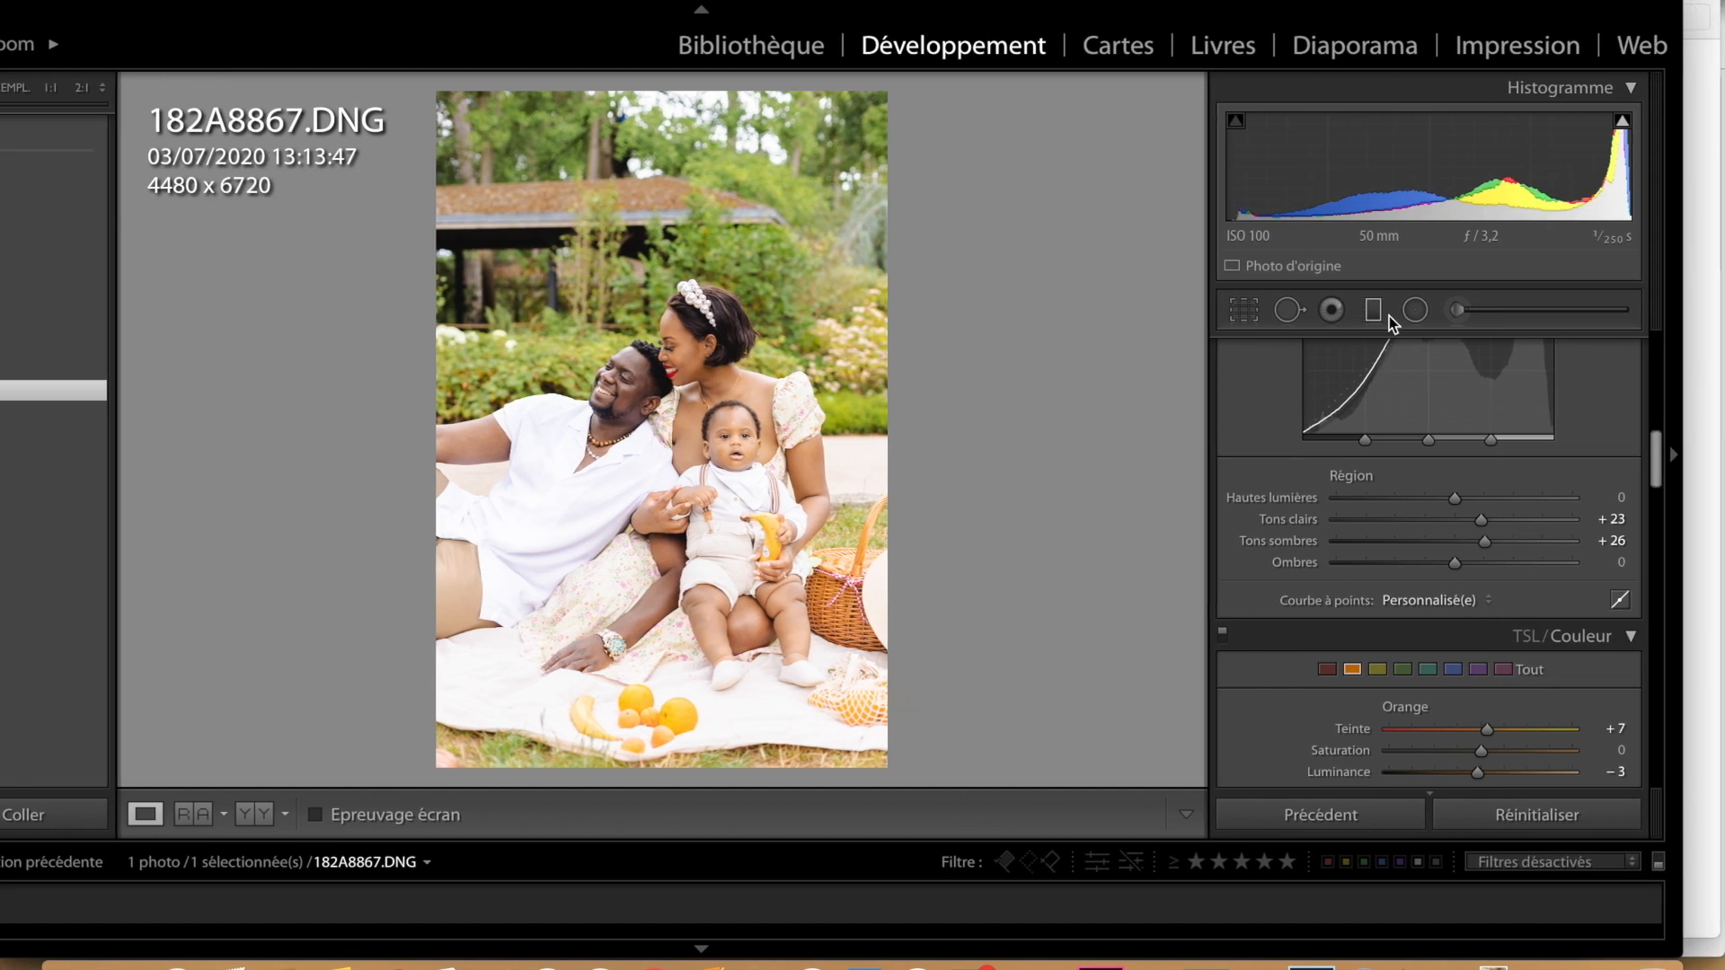
Review the preset's basic adjustments and compare the couple's faces before and after at 1:1 zoom.
scroll(1381, 474, "up", 5)
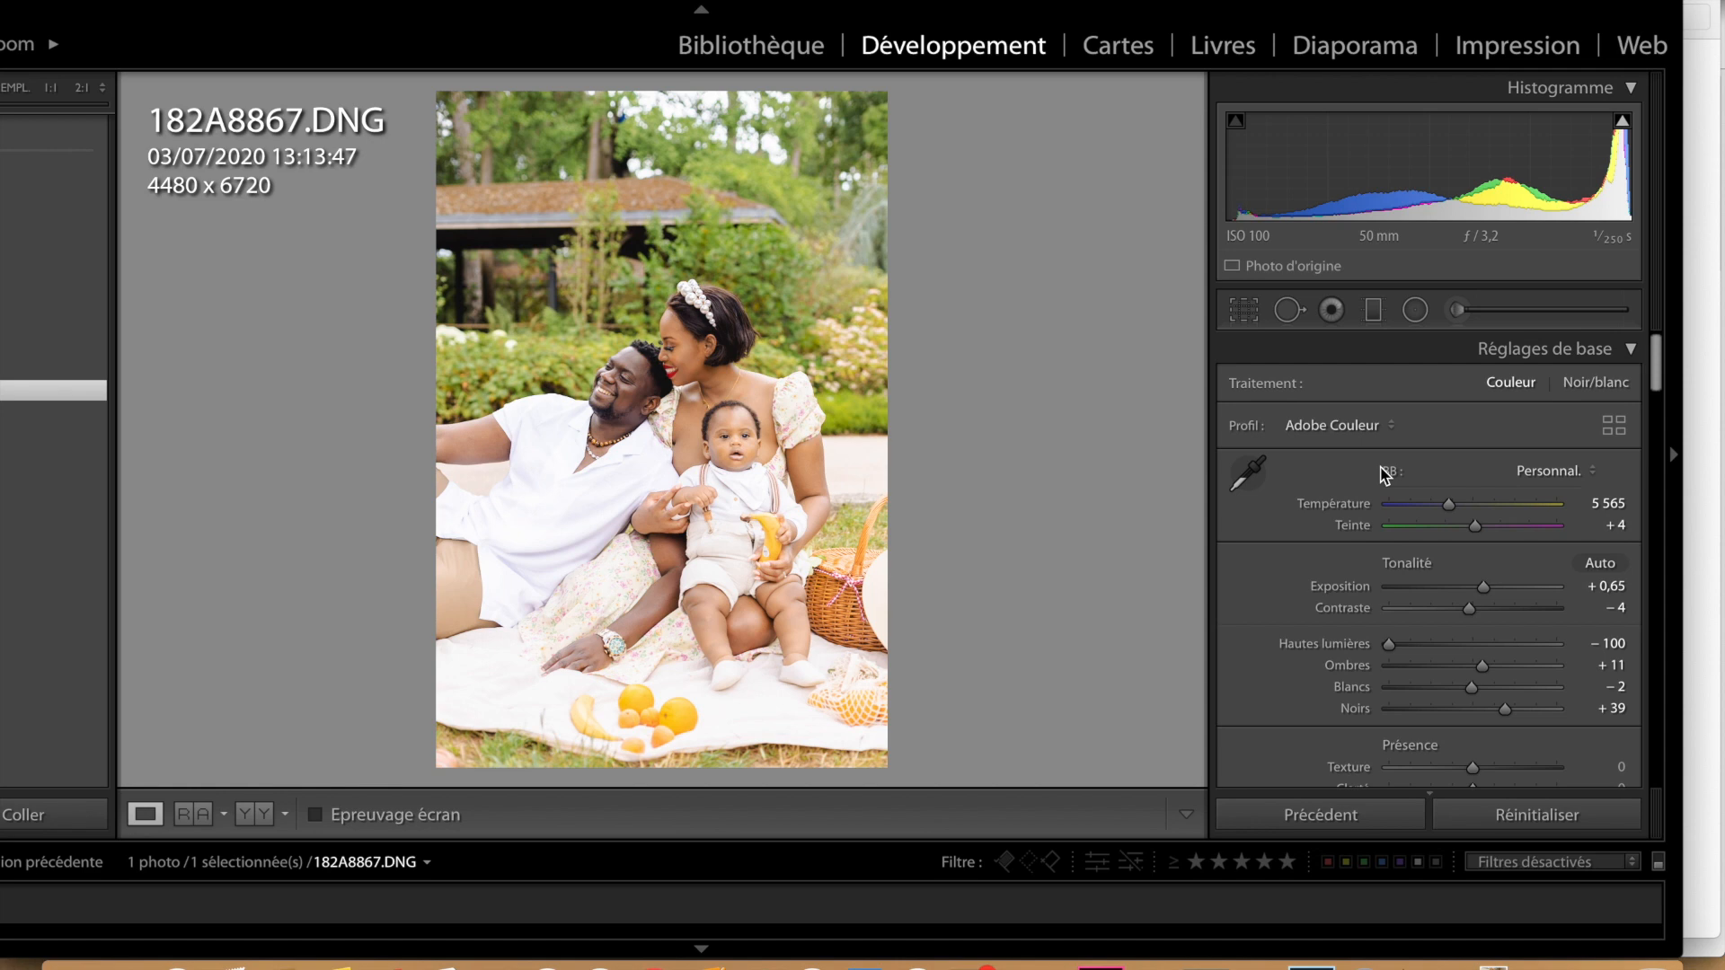
left_click(660, 330)
left_click_drag(658, 407, 762, 207)
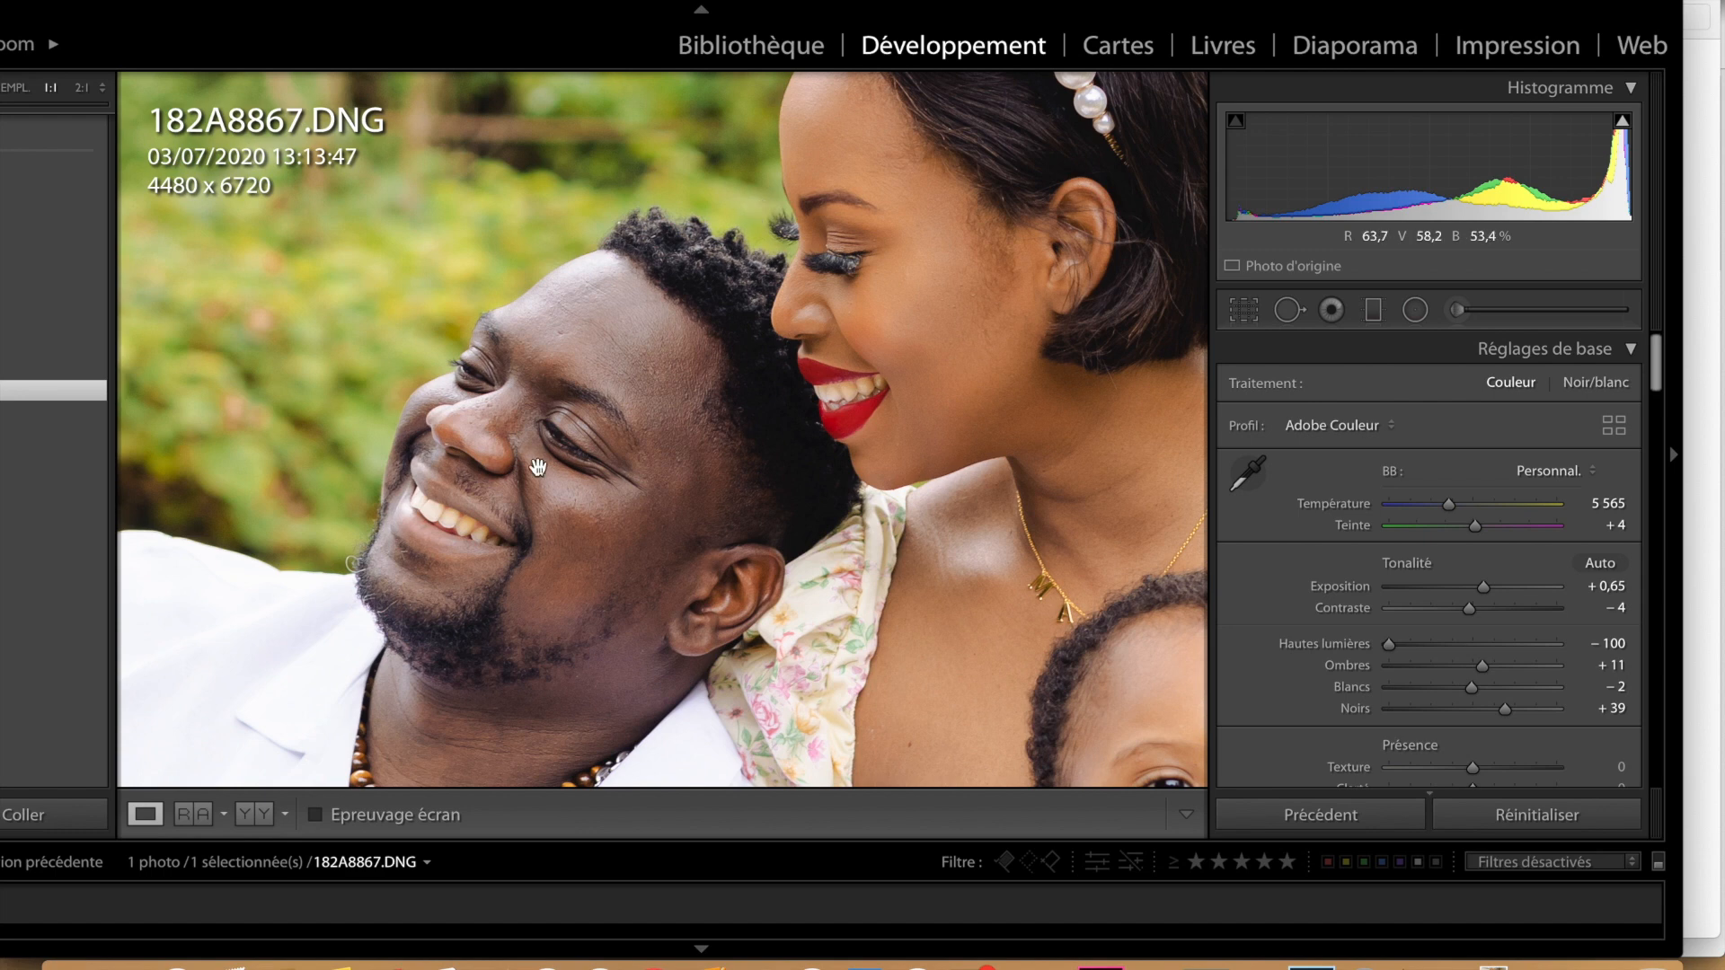
left_click_drag(758, 460, 653, 471)
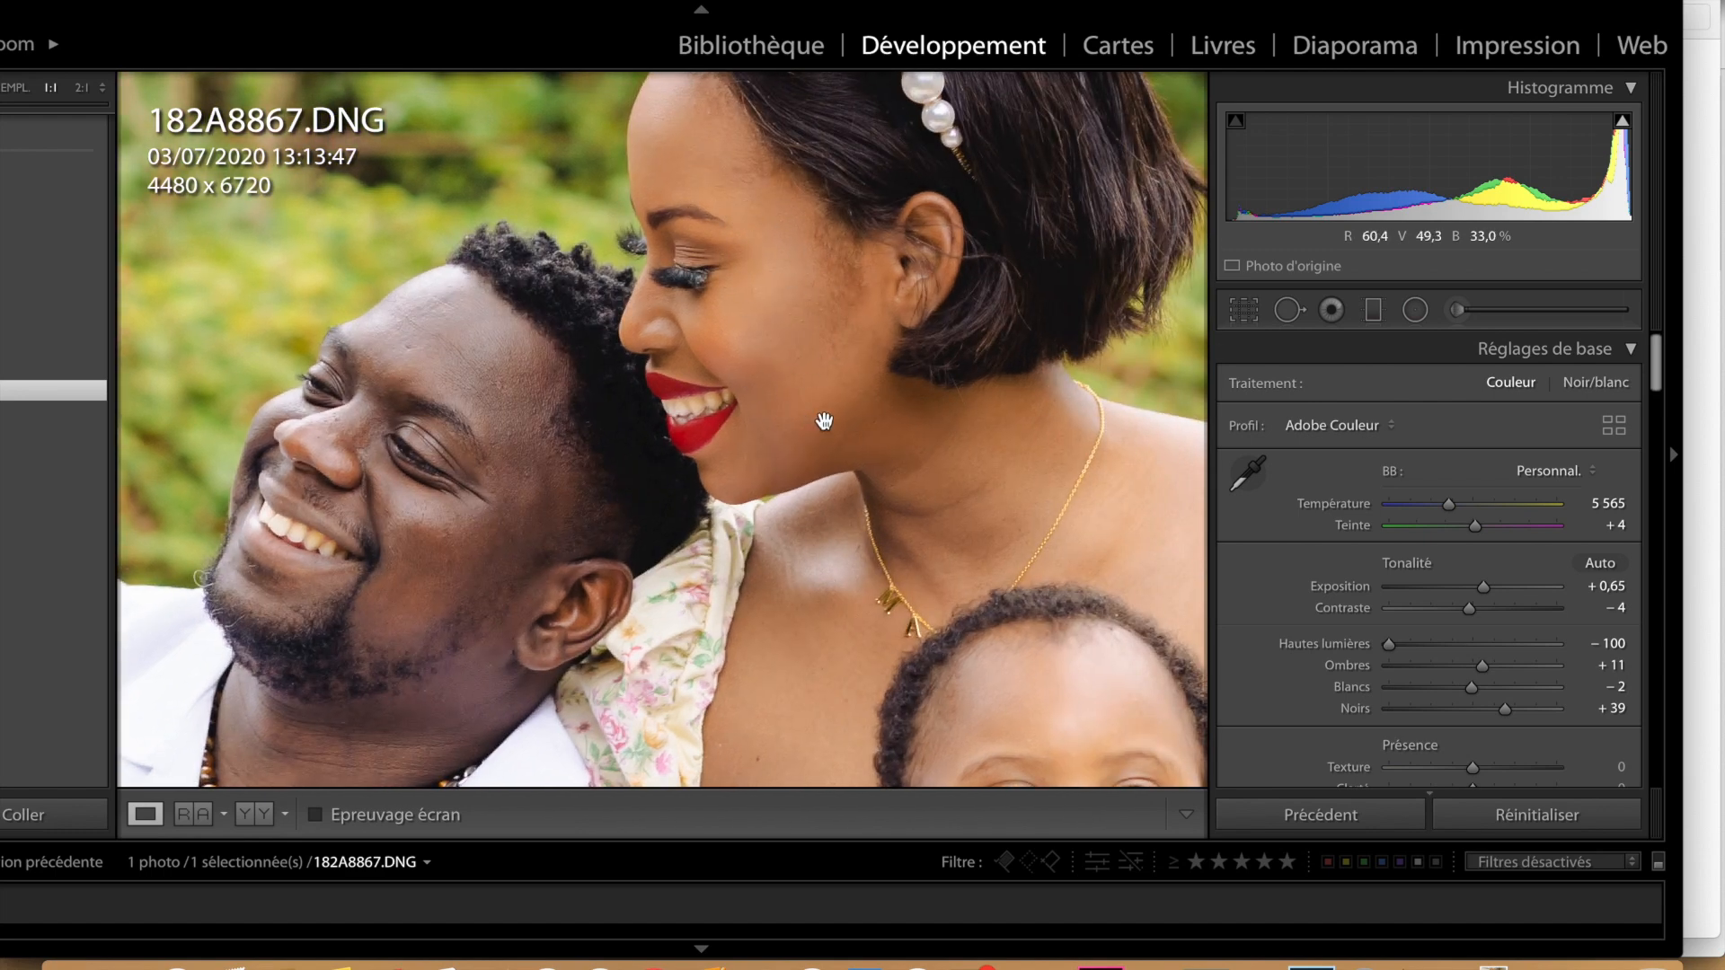
left_click(256, 813)
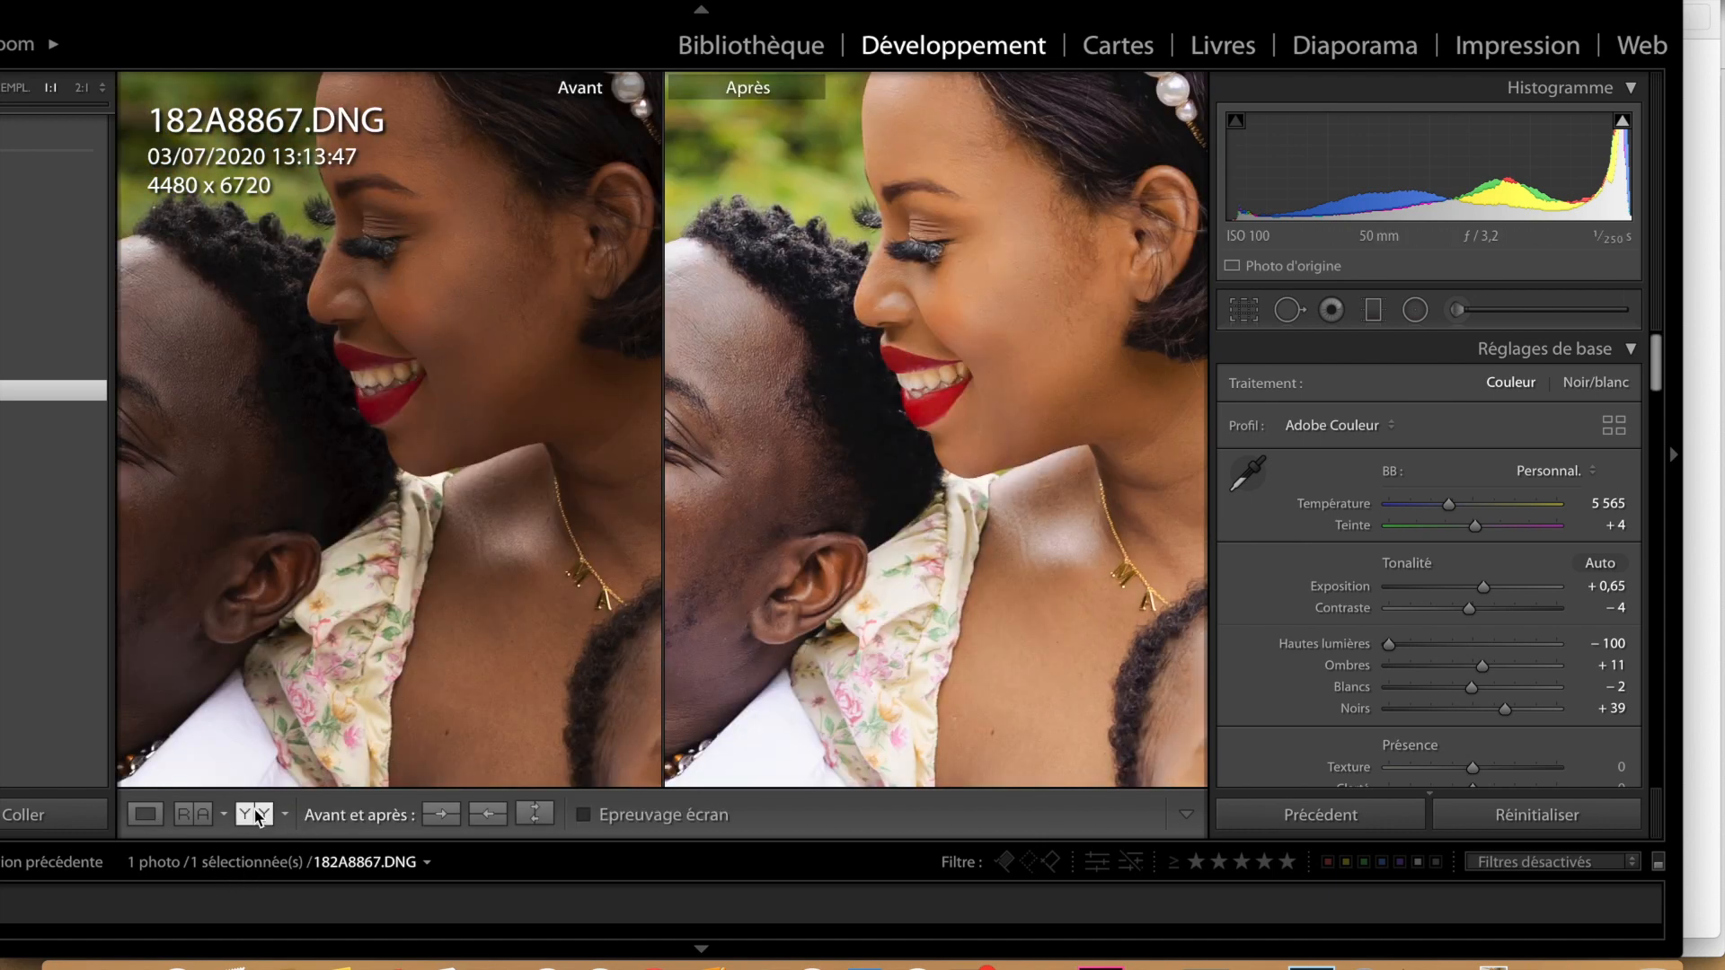
left_click(151, 815)
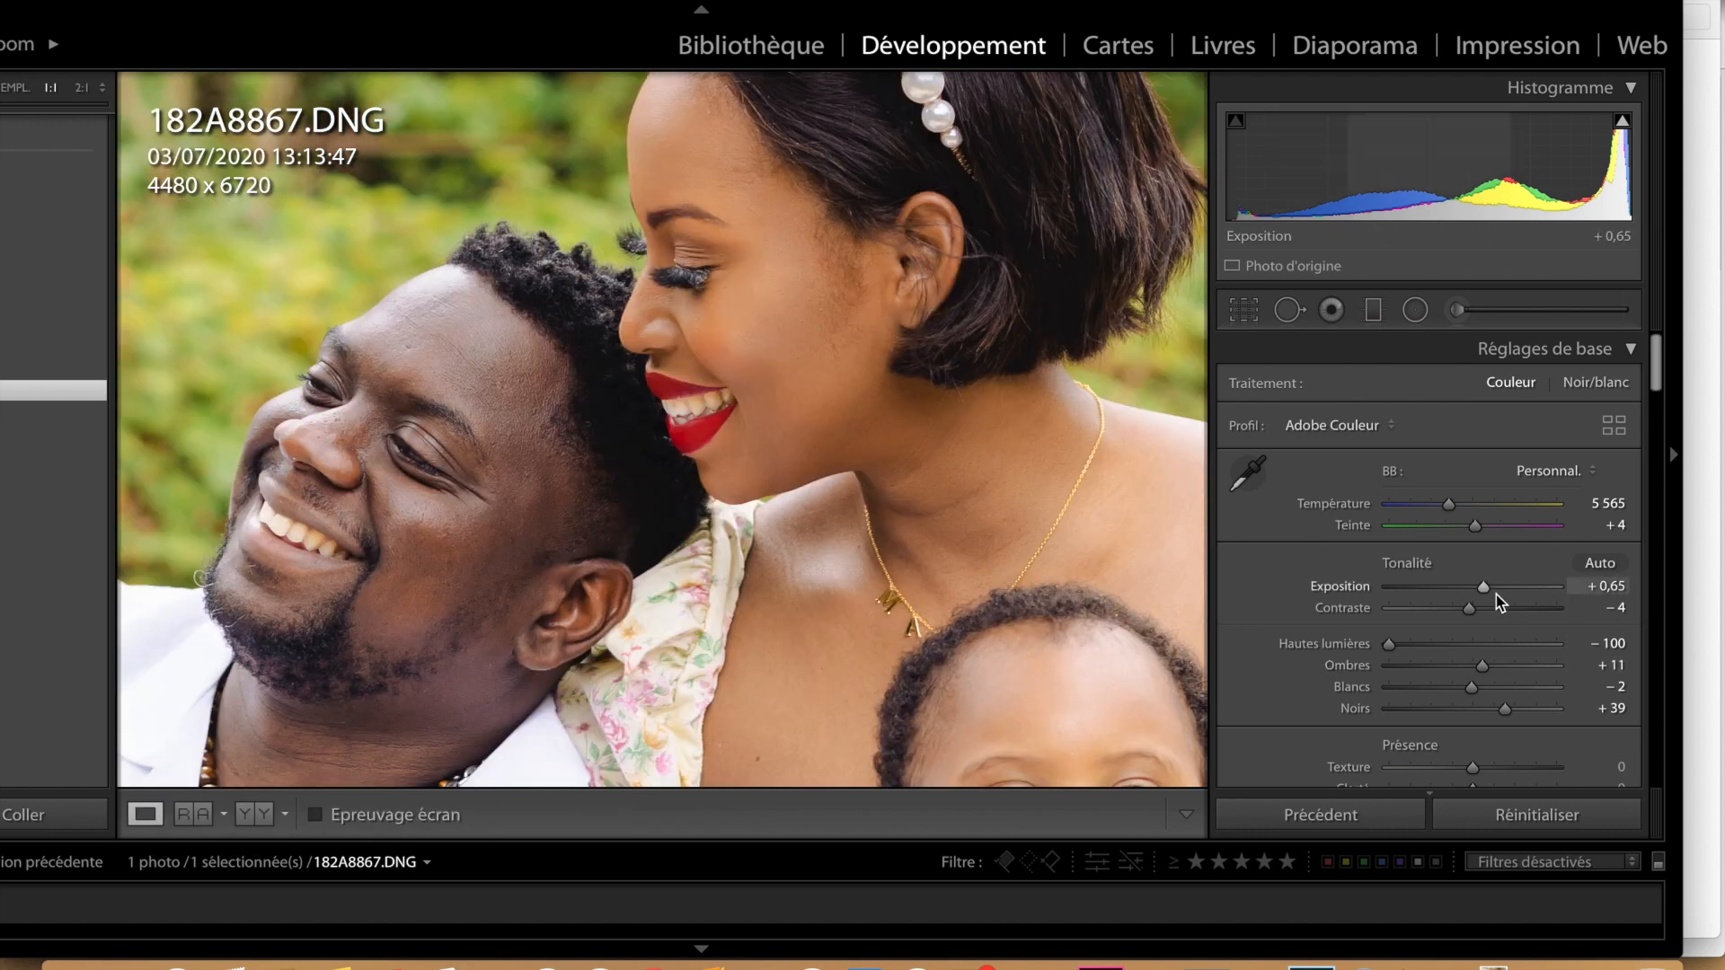
Lower the Exposition to +0,45, compare the faces with the original, and return to the full photo.
left_click_drag(1486, 590, 1482, 592)
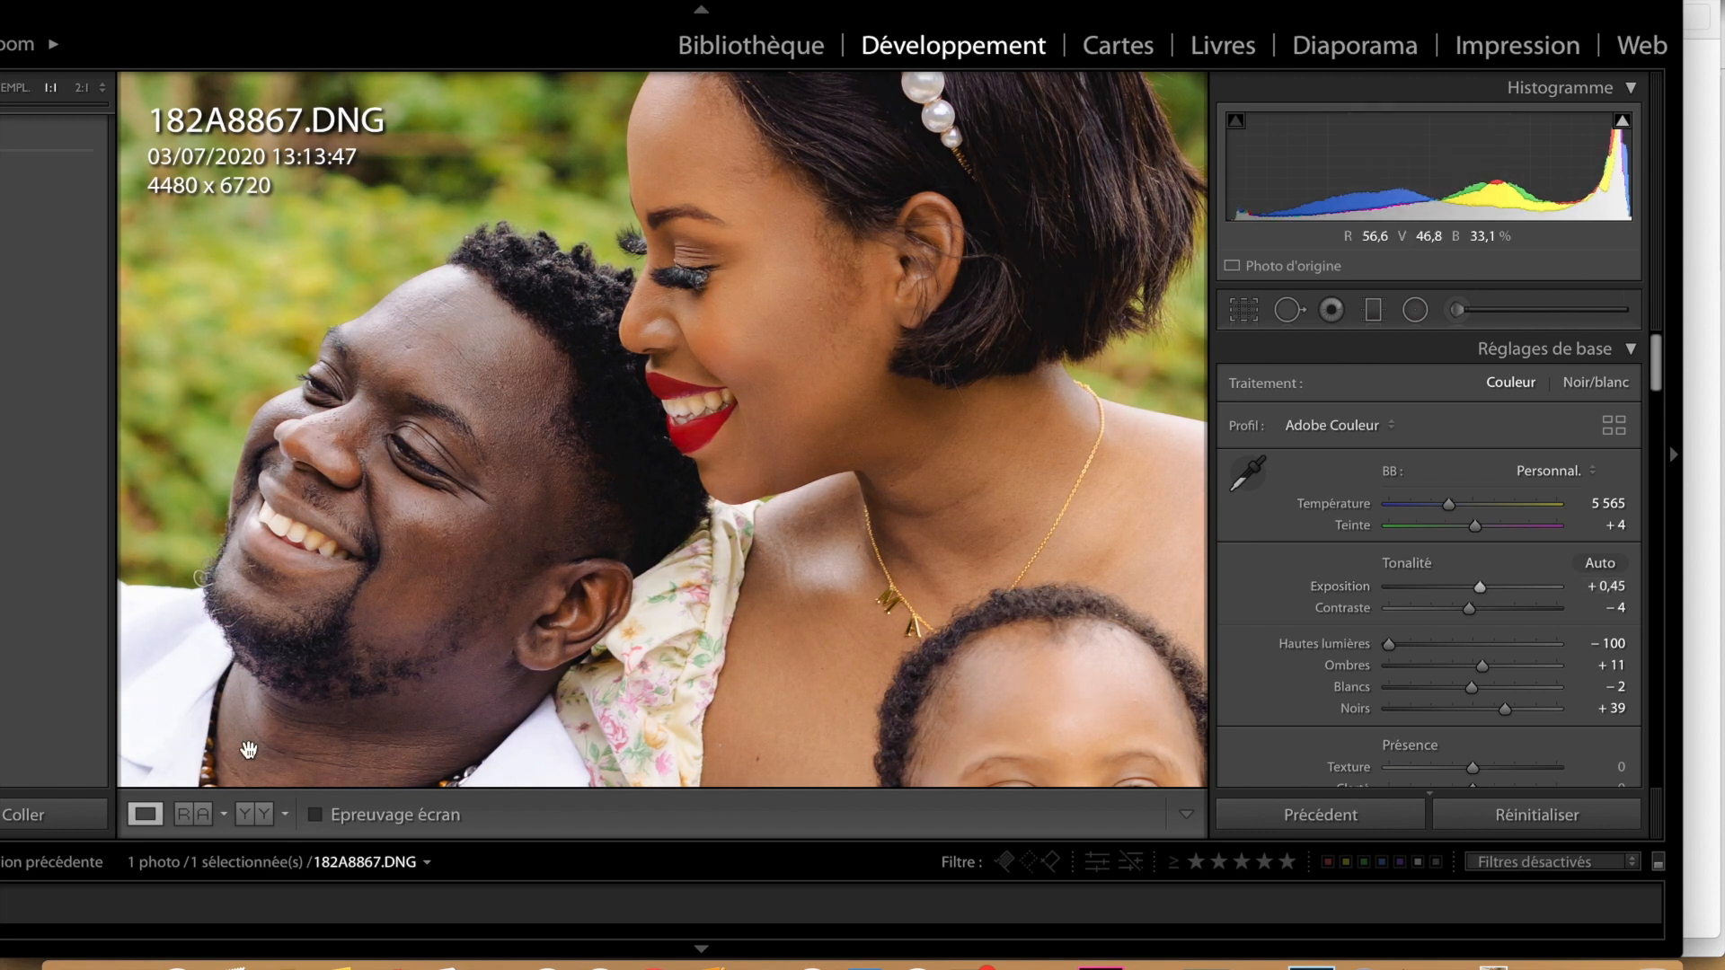
left_click(252, 815)
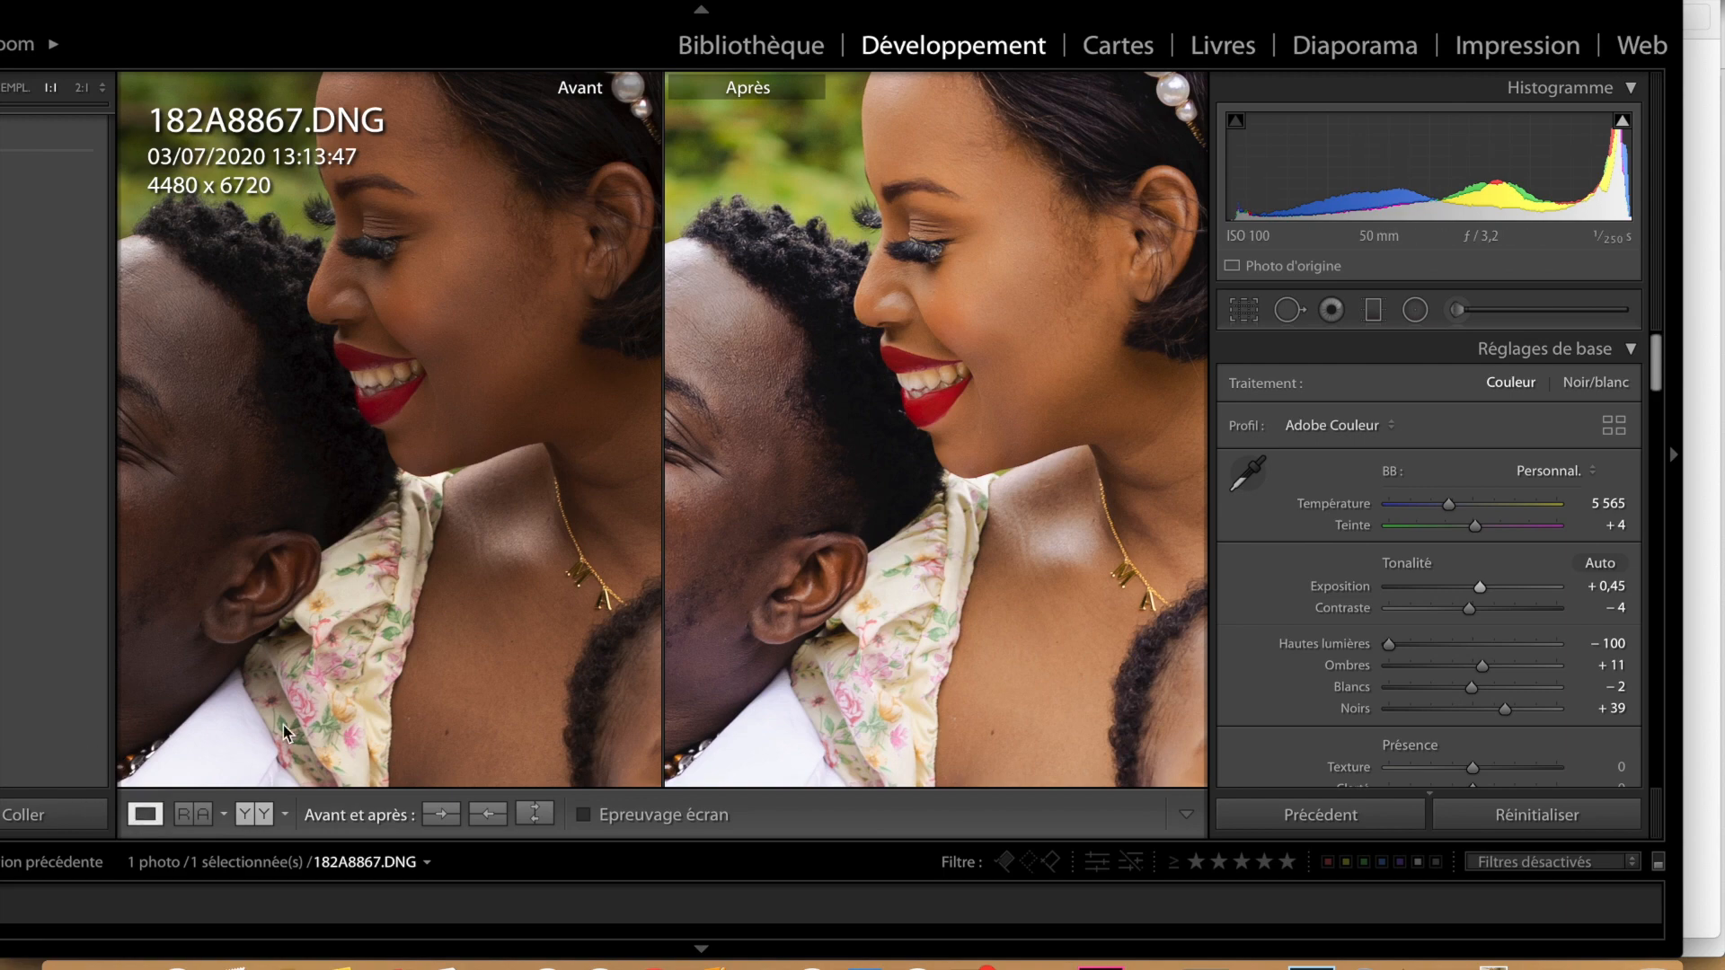
left_click(146, 815)
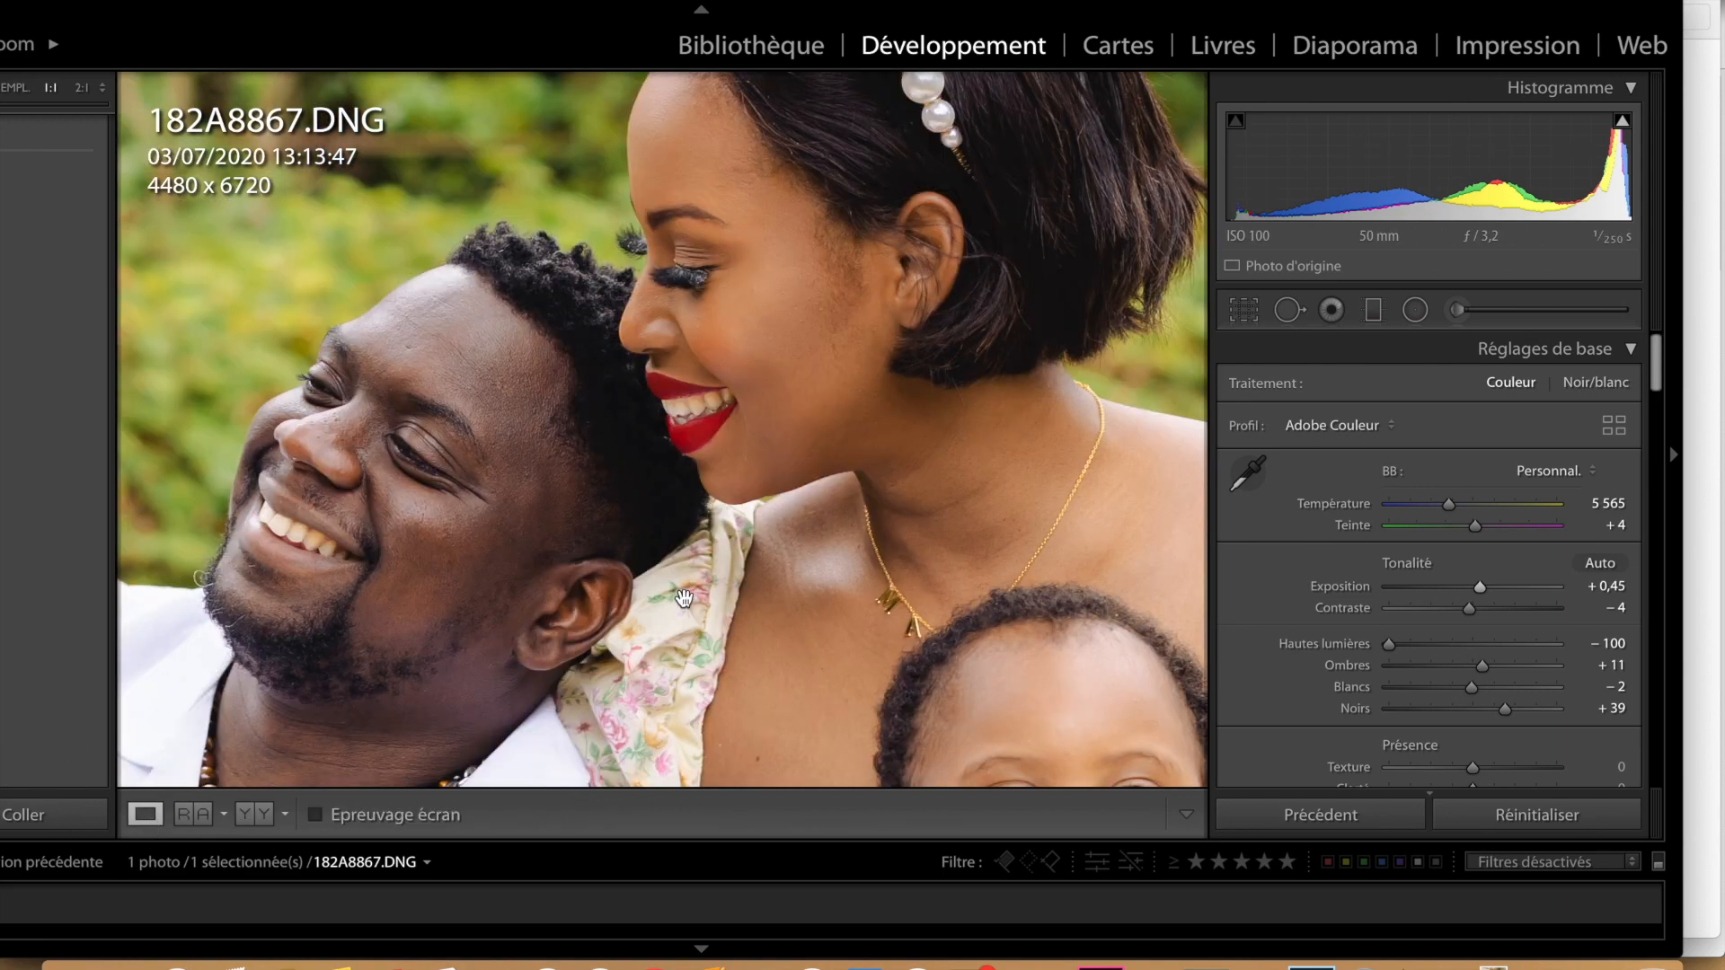
left_click(903, 460)
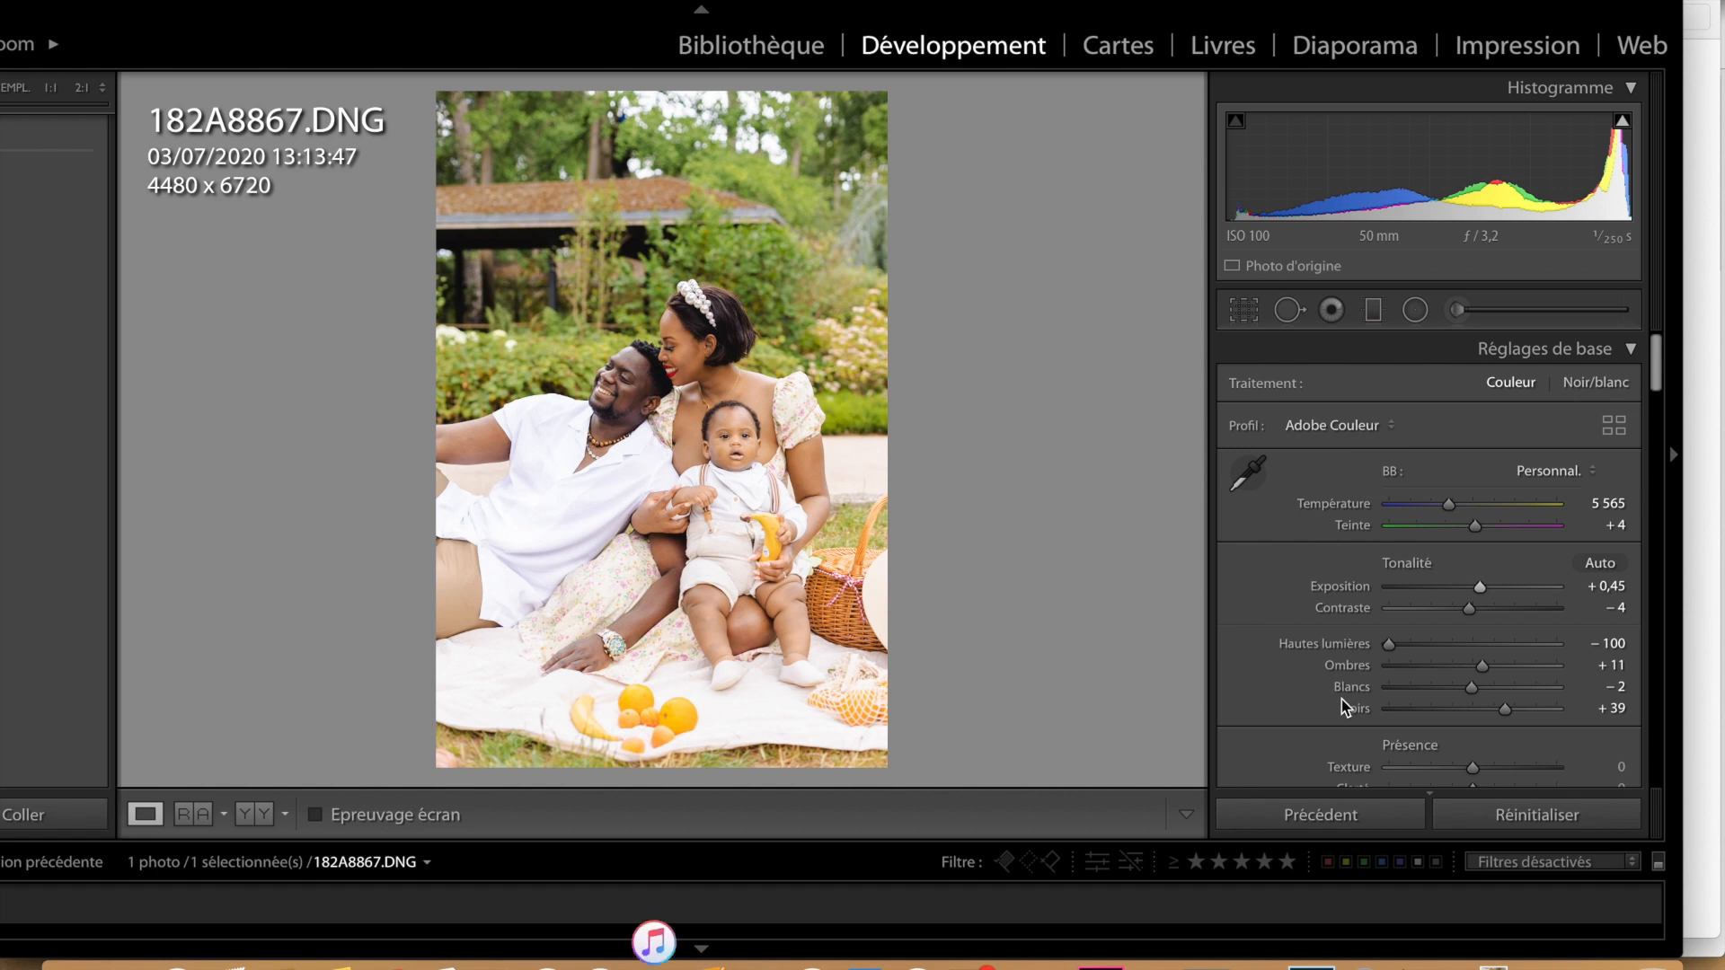
Raise Clarté to +51 while zoomed in on the couple's faces and compare the result side by side with the original.
scroll(1485, 651, "down", 3)
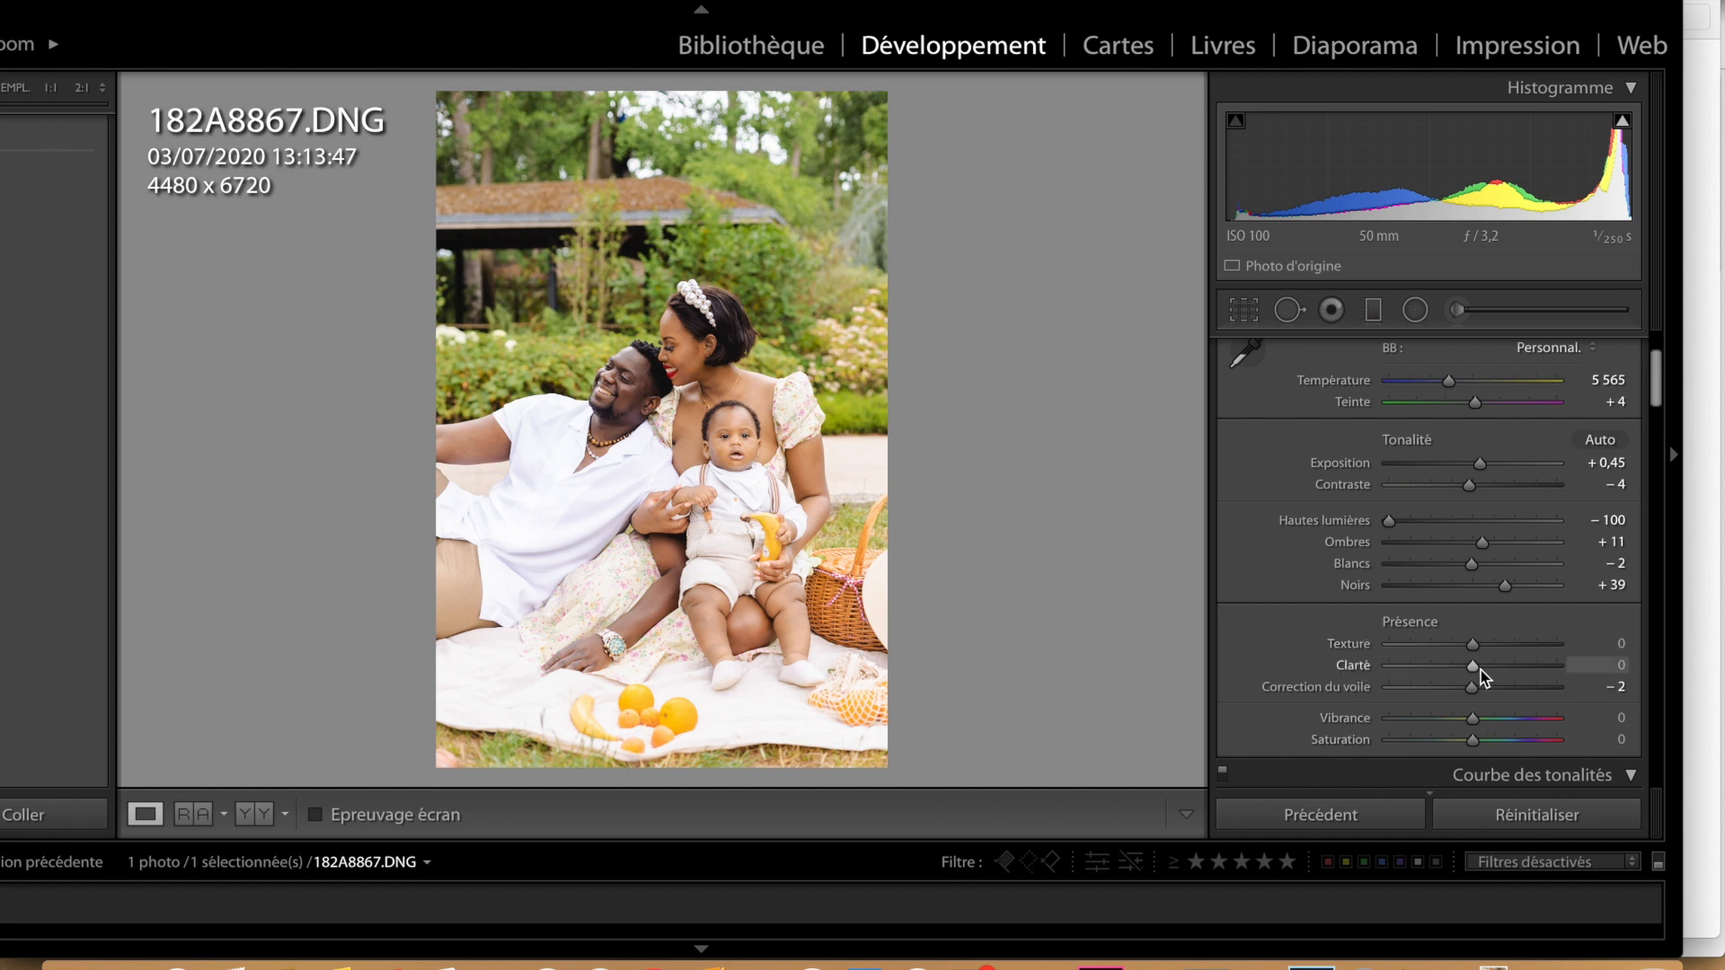
left_click(647, 388)
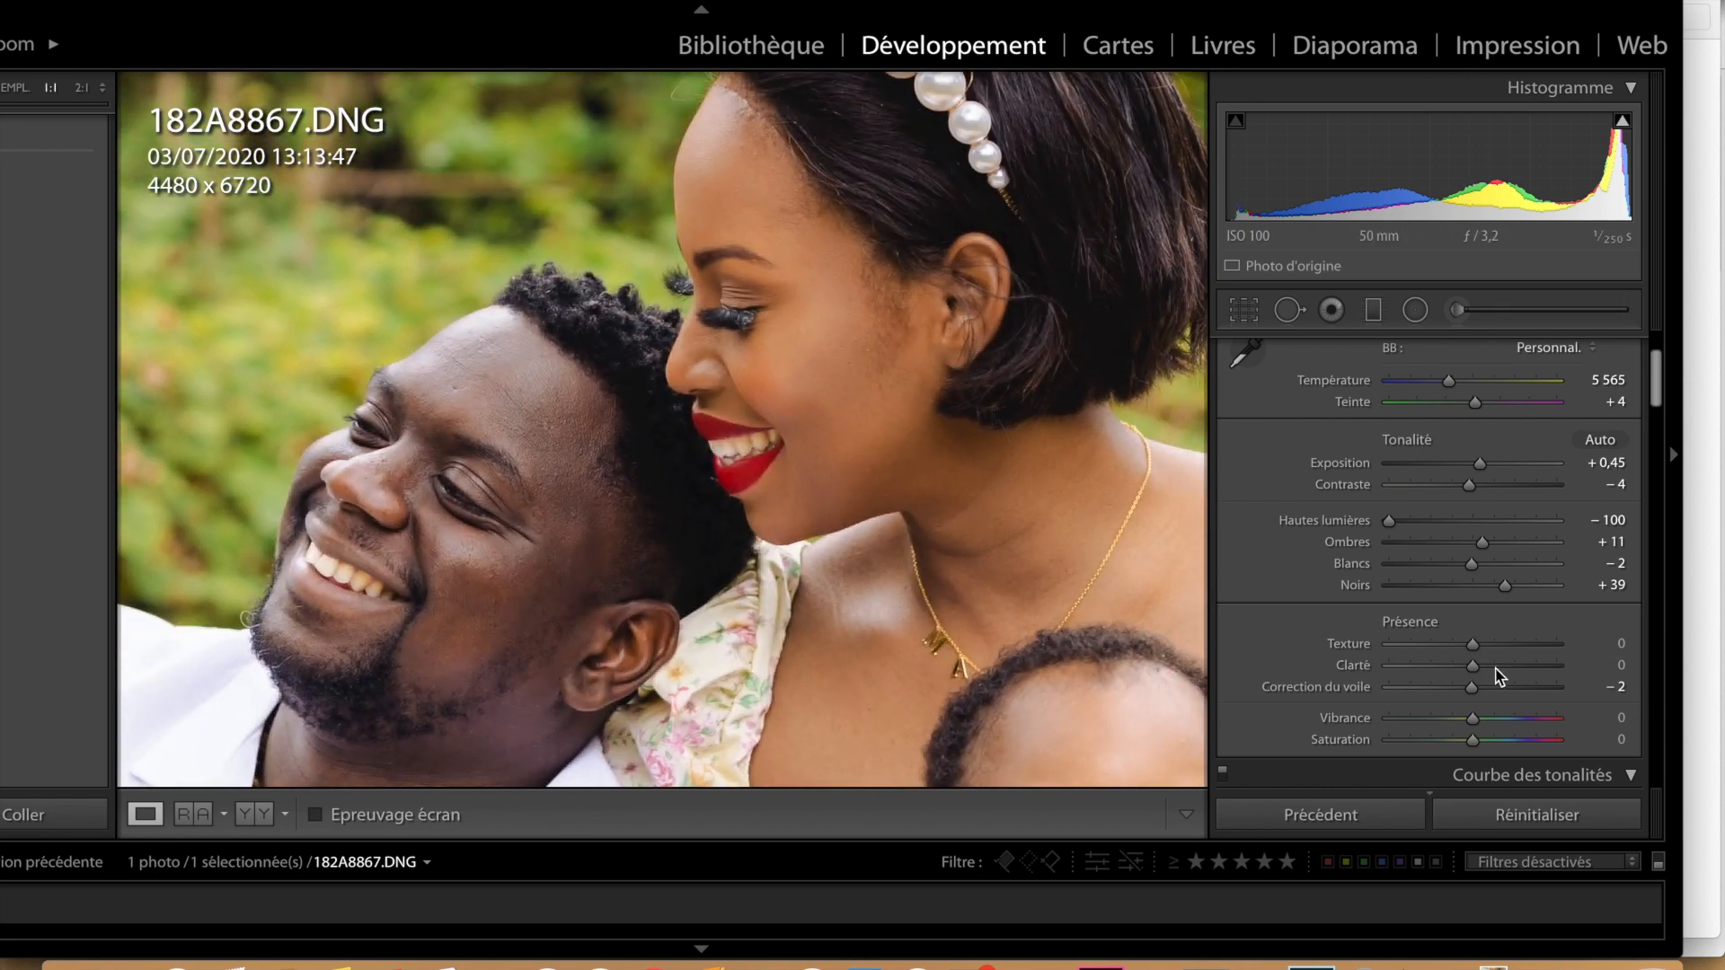
left_click_drag(1473, 666, 1518, 670)
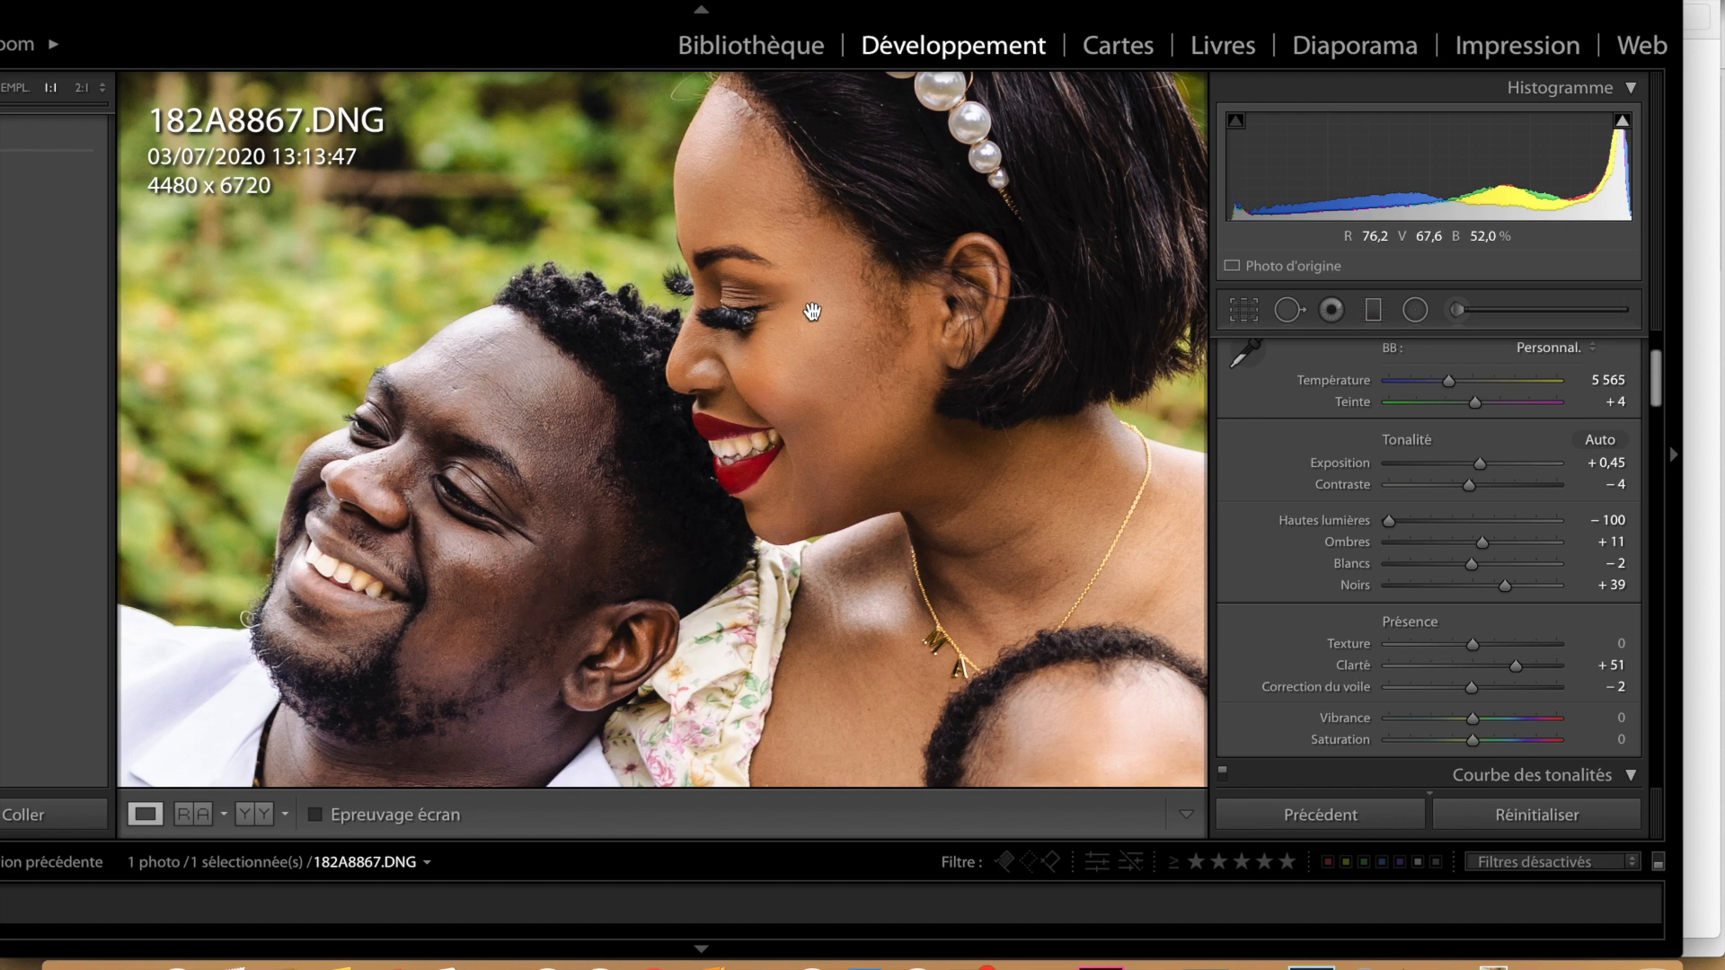
left_click_drag(810, 312, 777, 330)
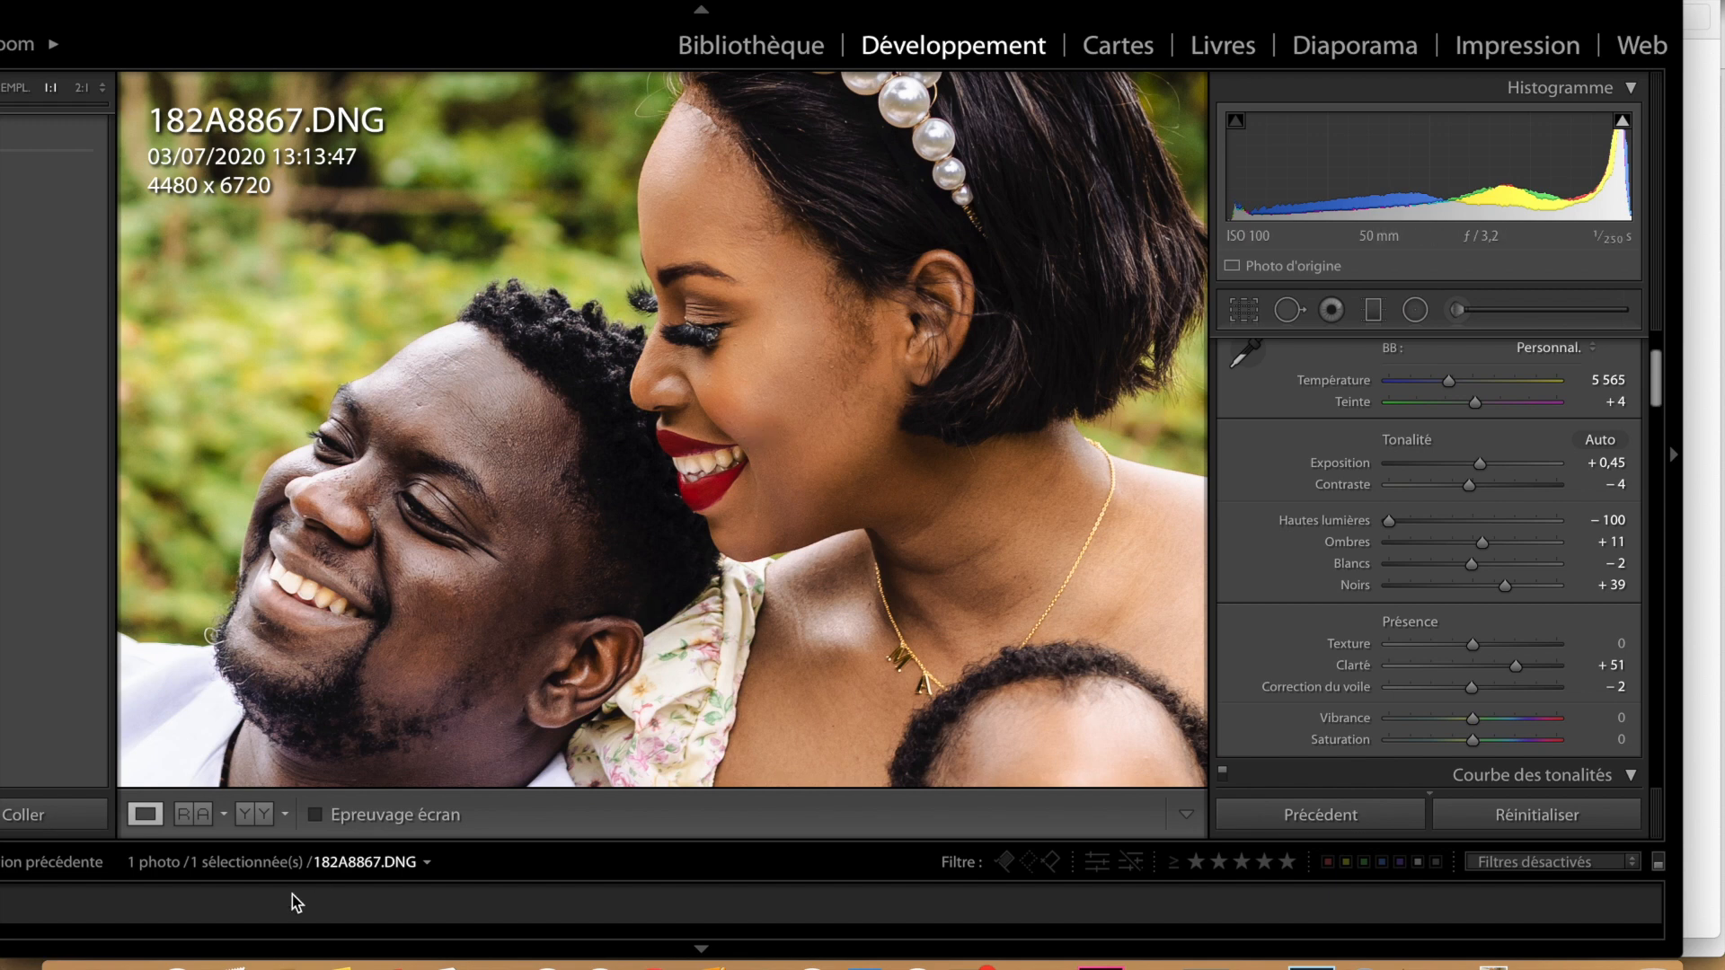
left_click(254, 815)
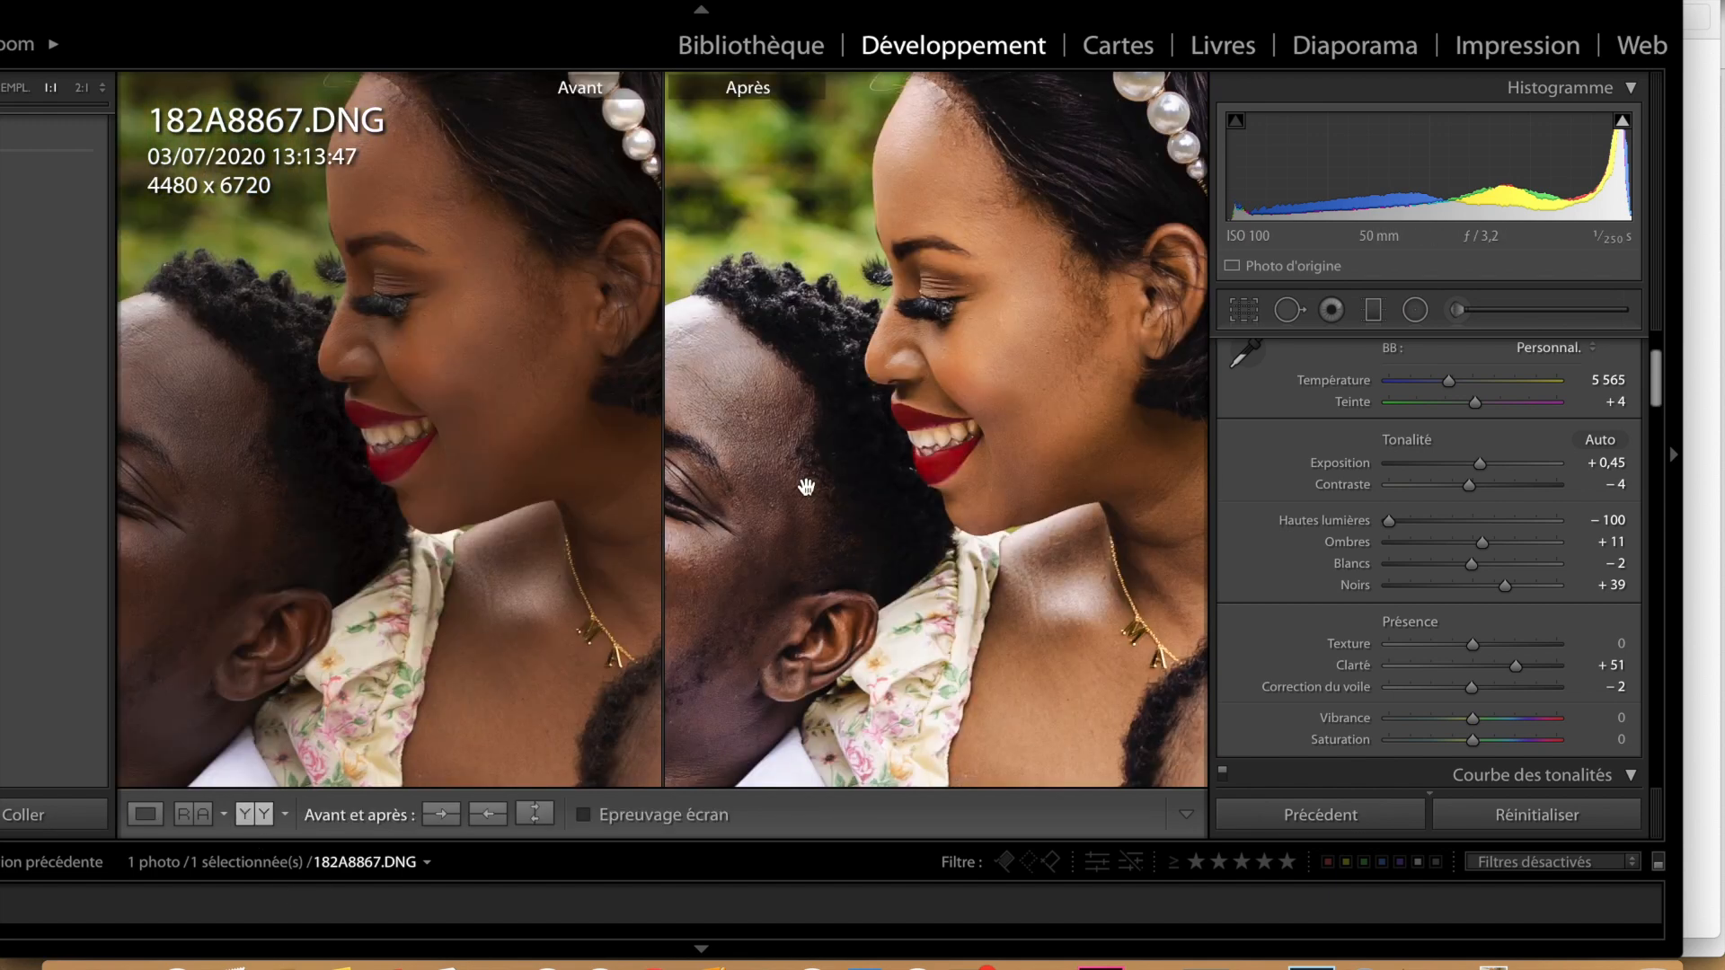
left_click_drag(810, 486, 982, 457)
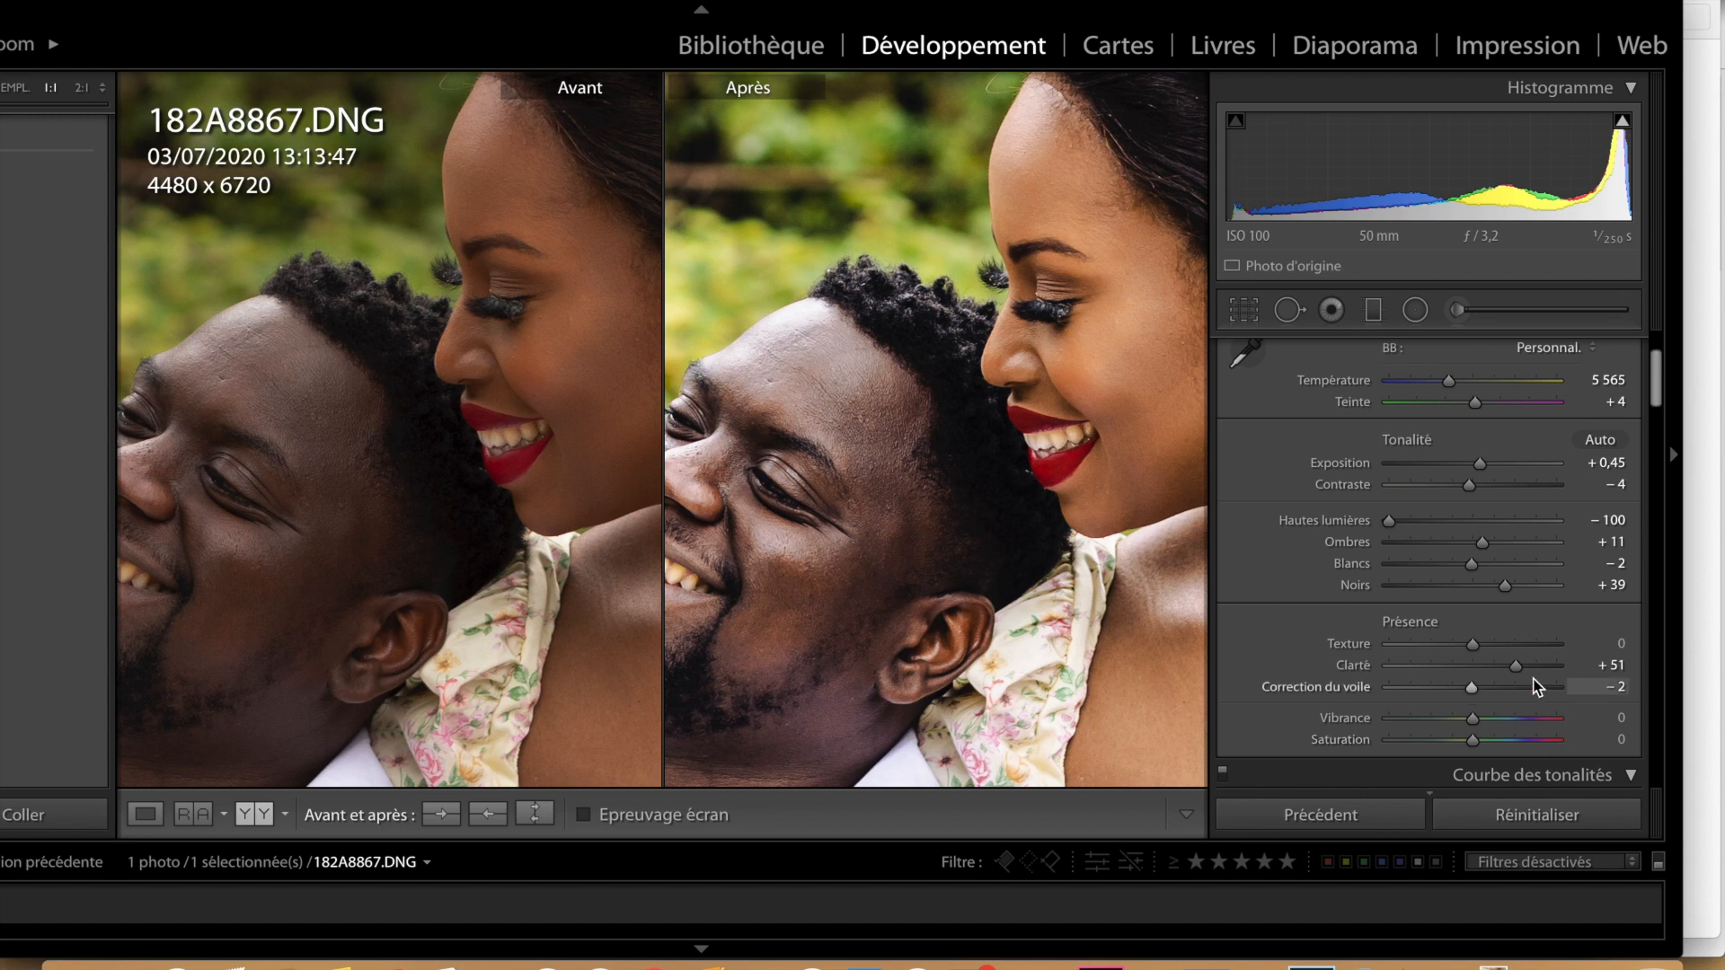
Try Clarté at +18 and +77, reduce it to +9, and compare the couple's skin with the original.
left_click_drag(1514, 666, 1484, 672)
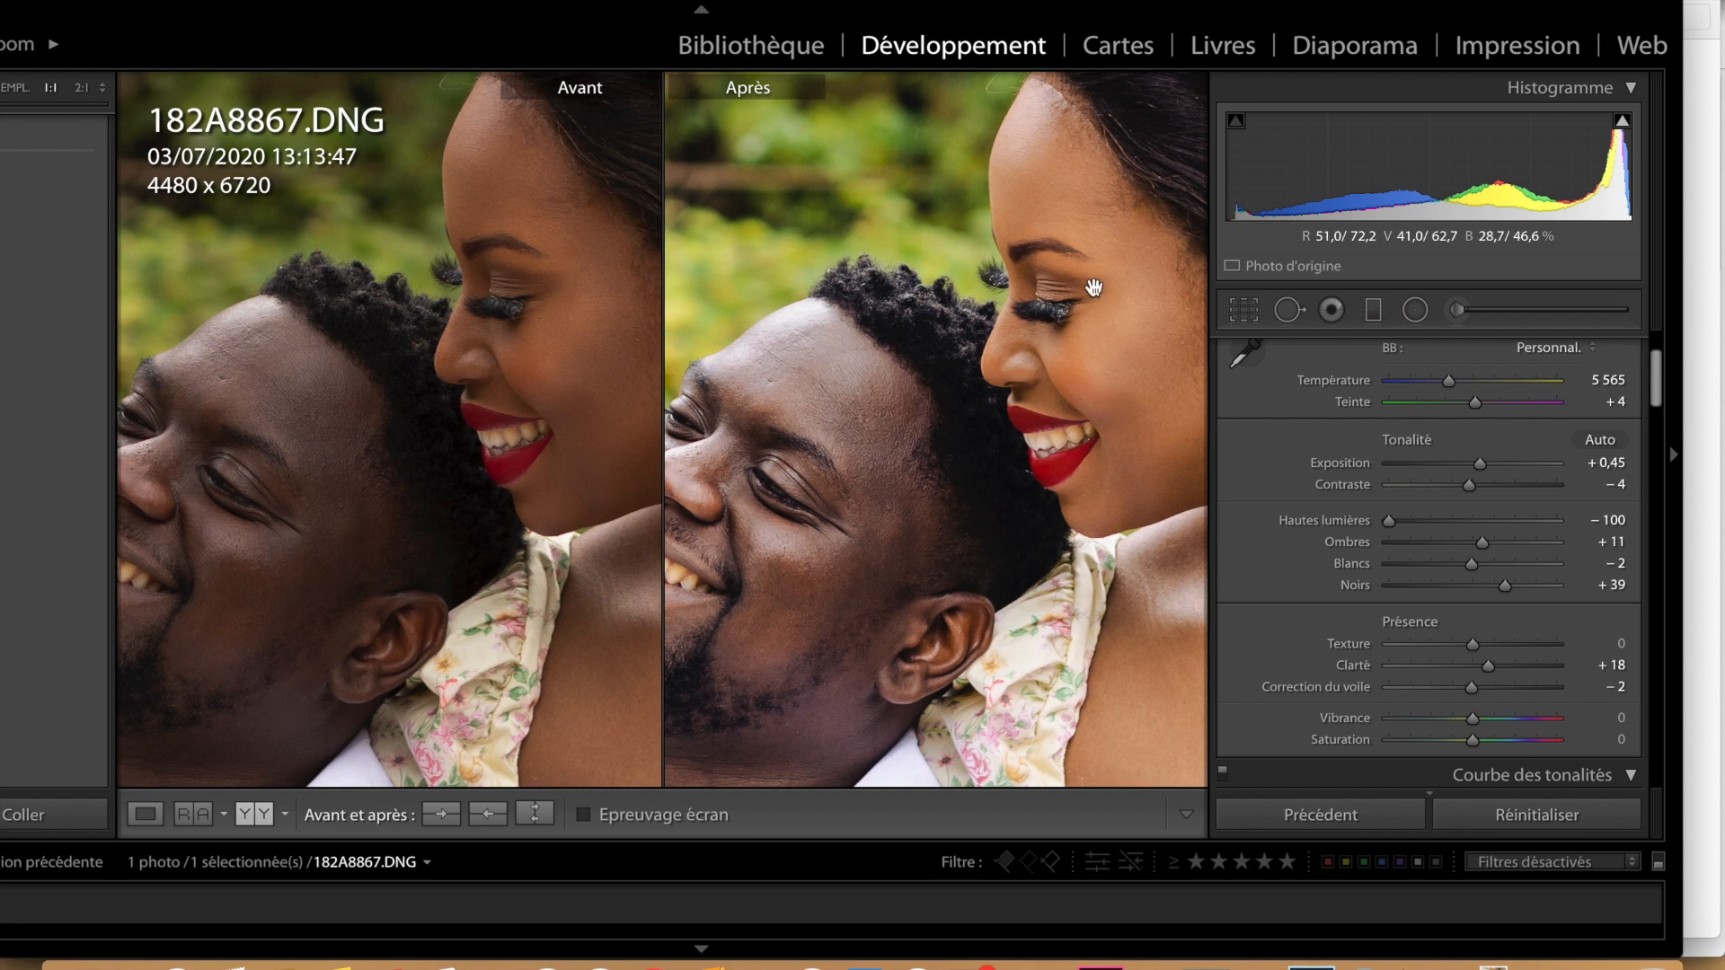
left_click_drag(1538, 670, 1540, 672)
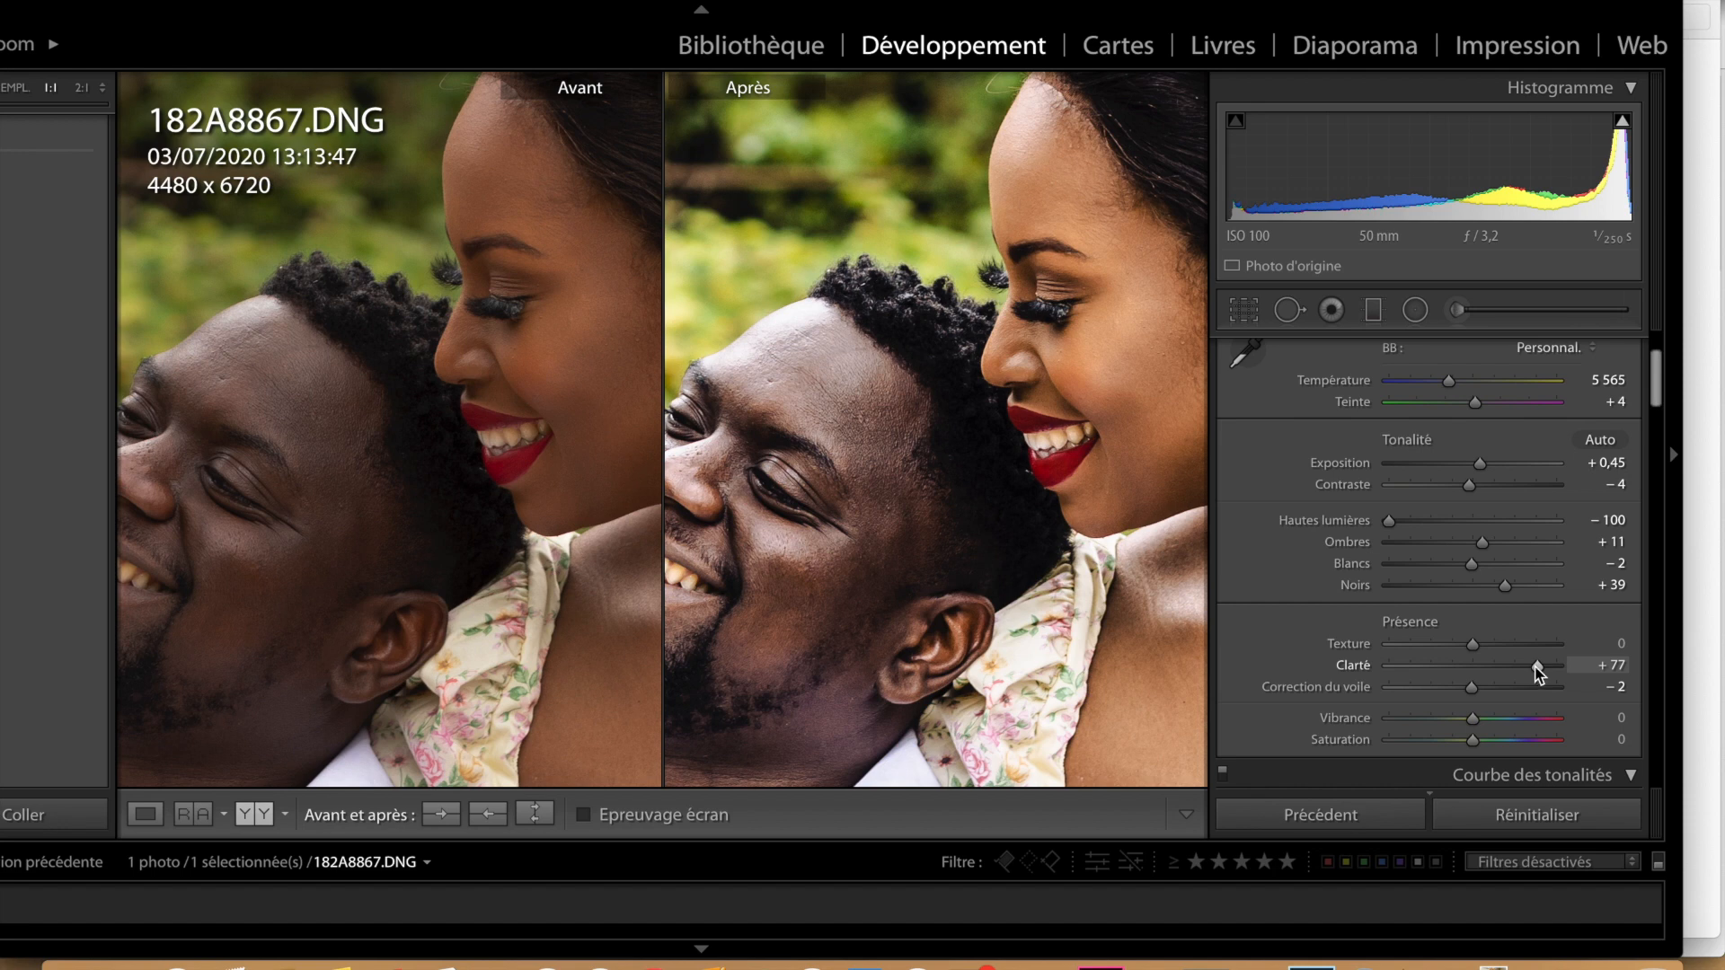
left_click_drag(1534, 667, 1480, 669)
left_click_drag(878, 504, 944, 493)
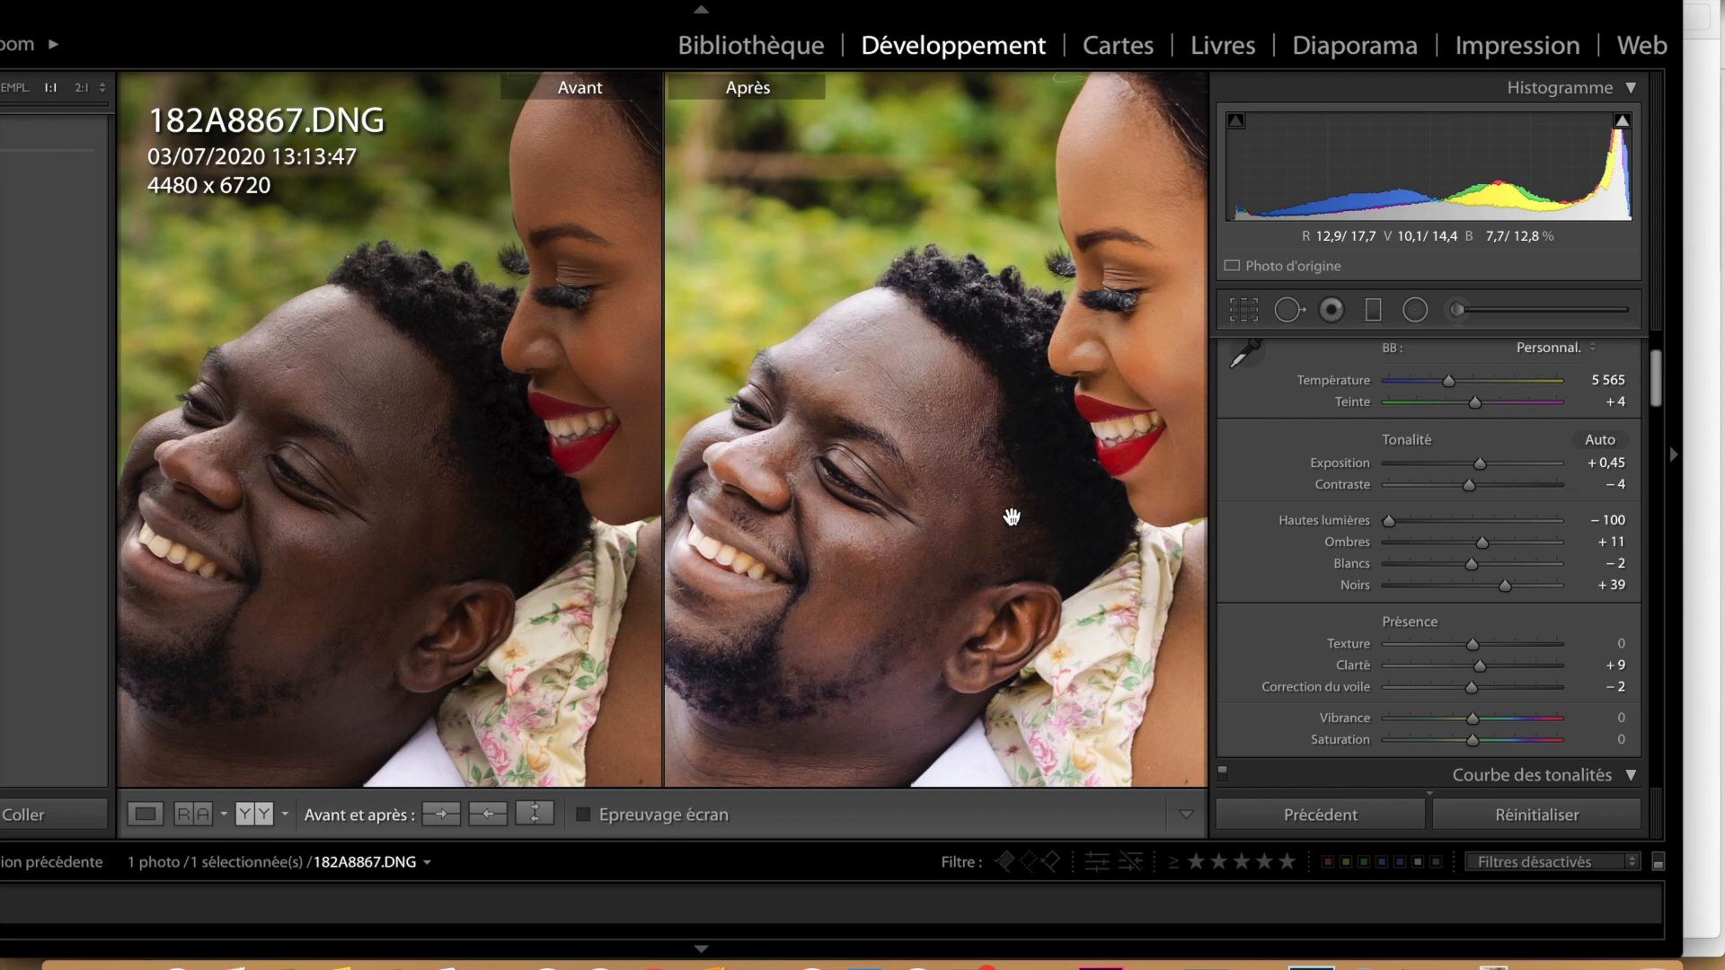
left_click_drag(1012, 517, 944, 500)
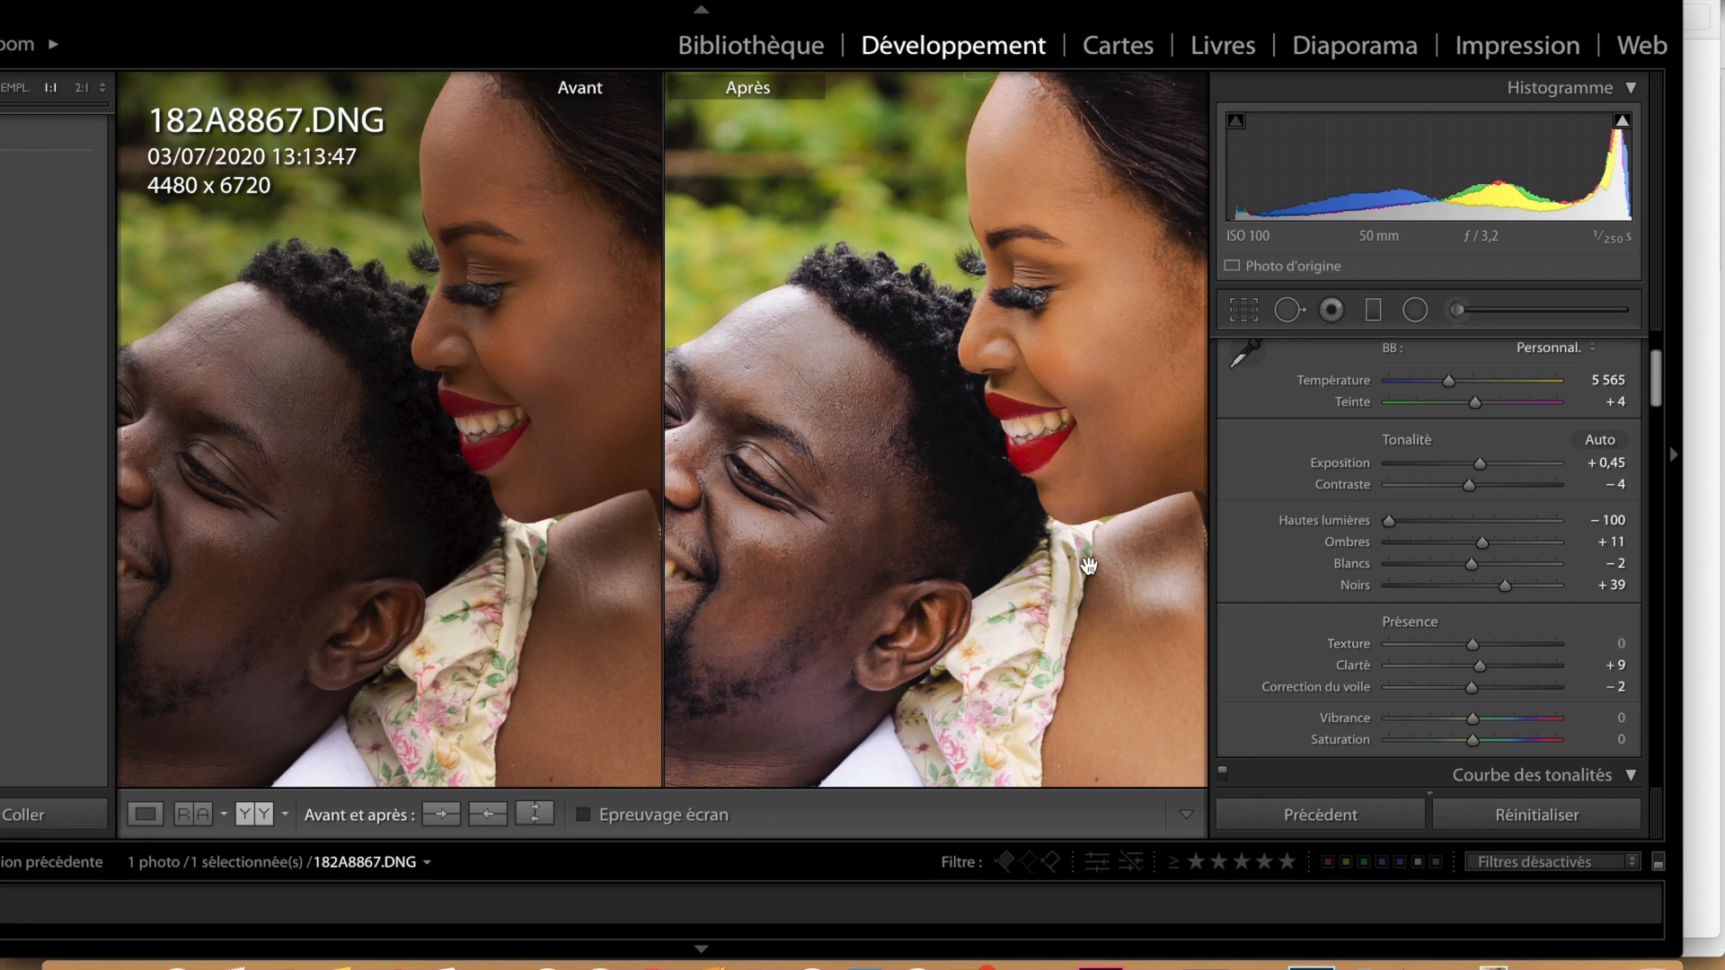
left_click_drag(1034, 542, 1029, 562)
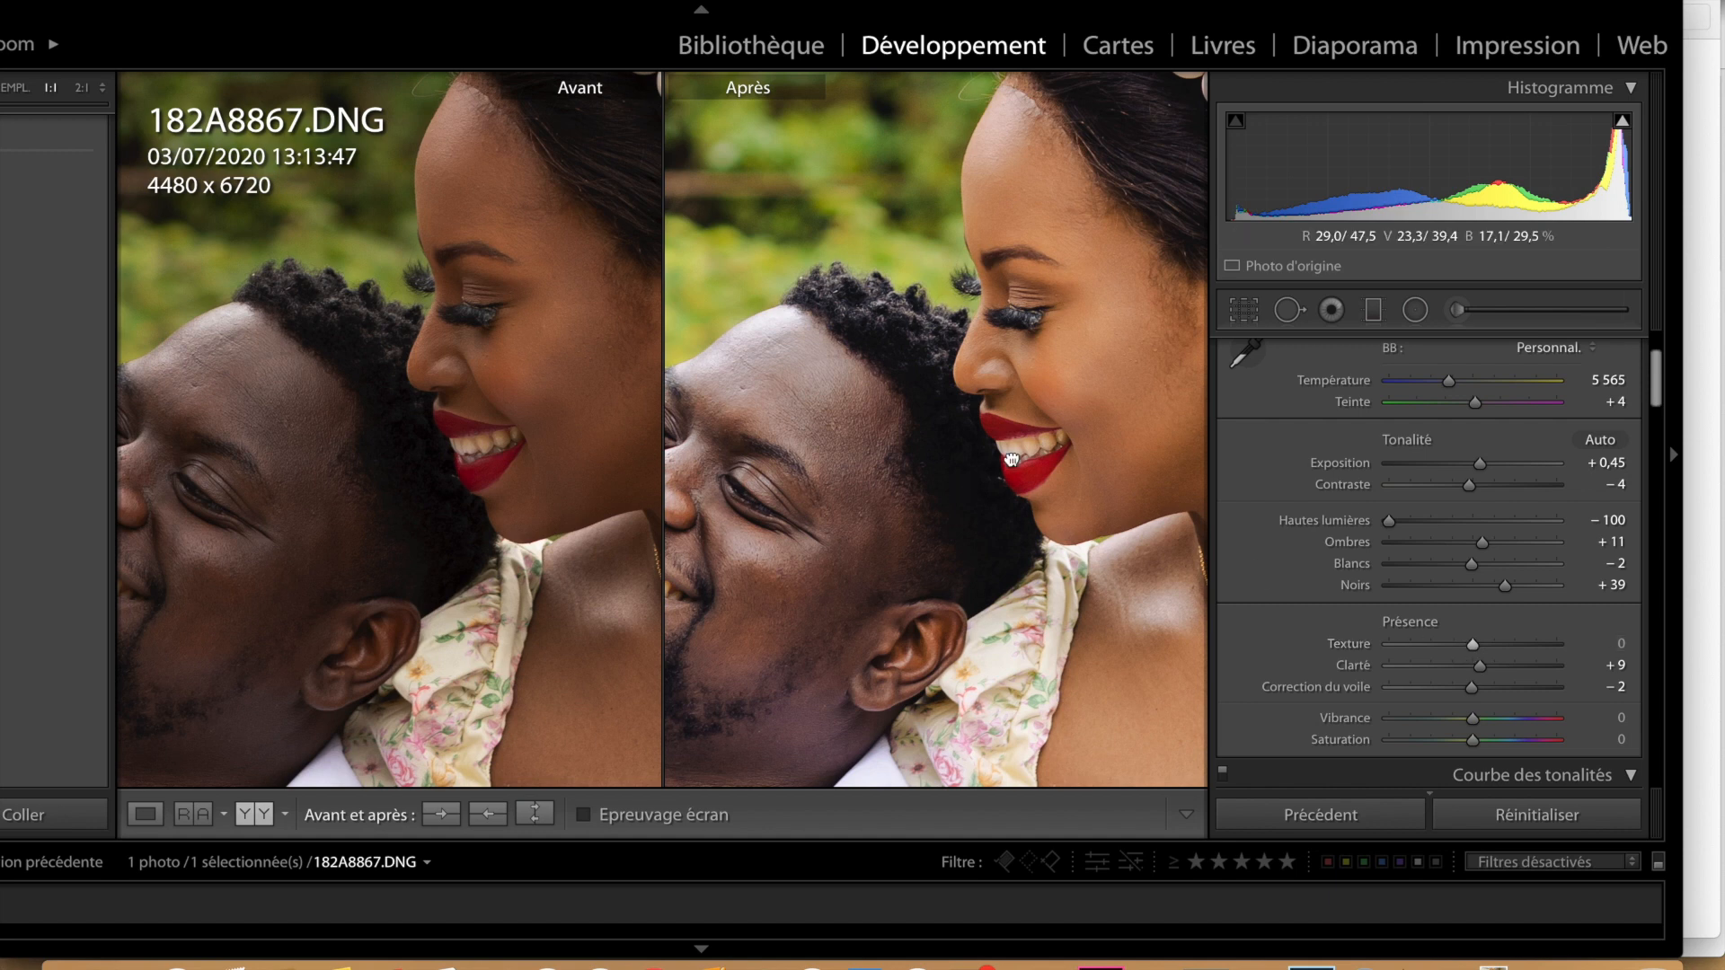
left_click_drag(982, 470, 1080, 436)
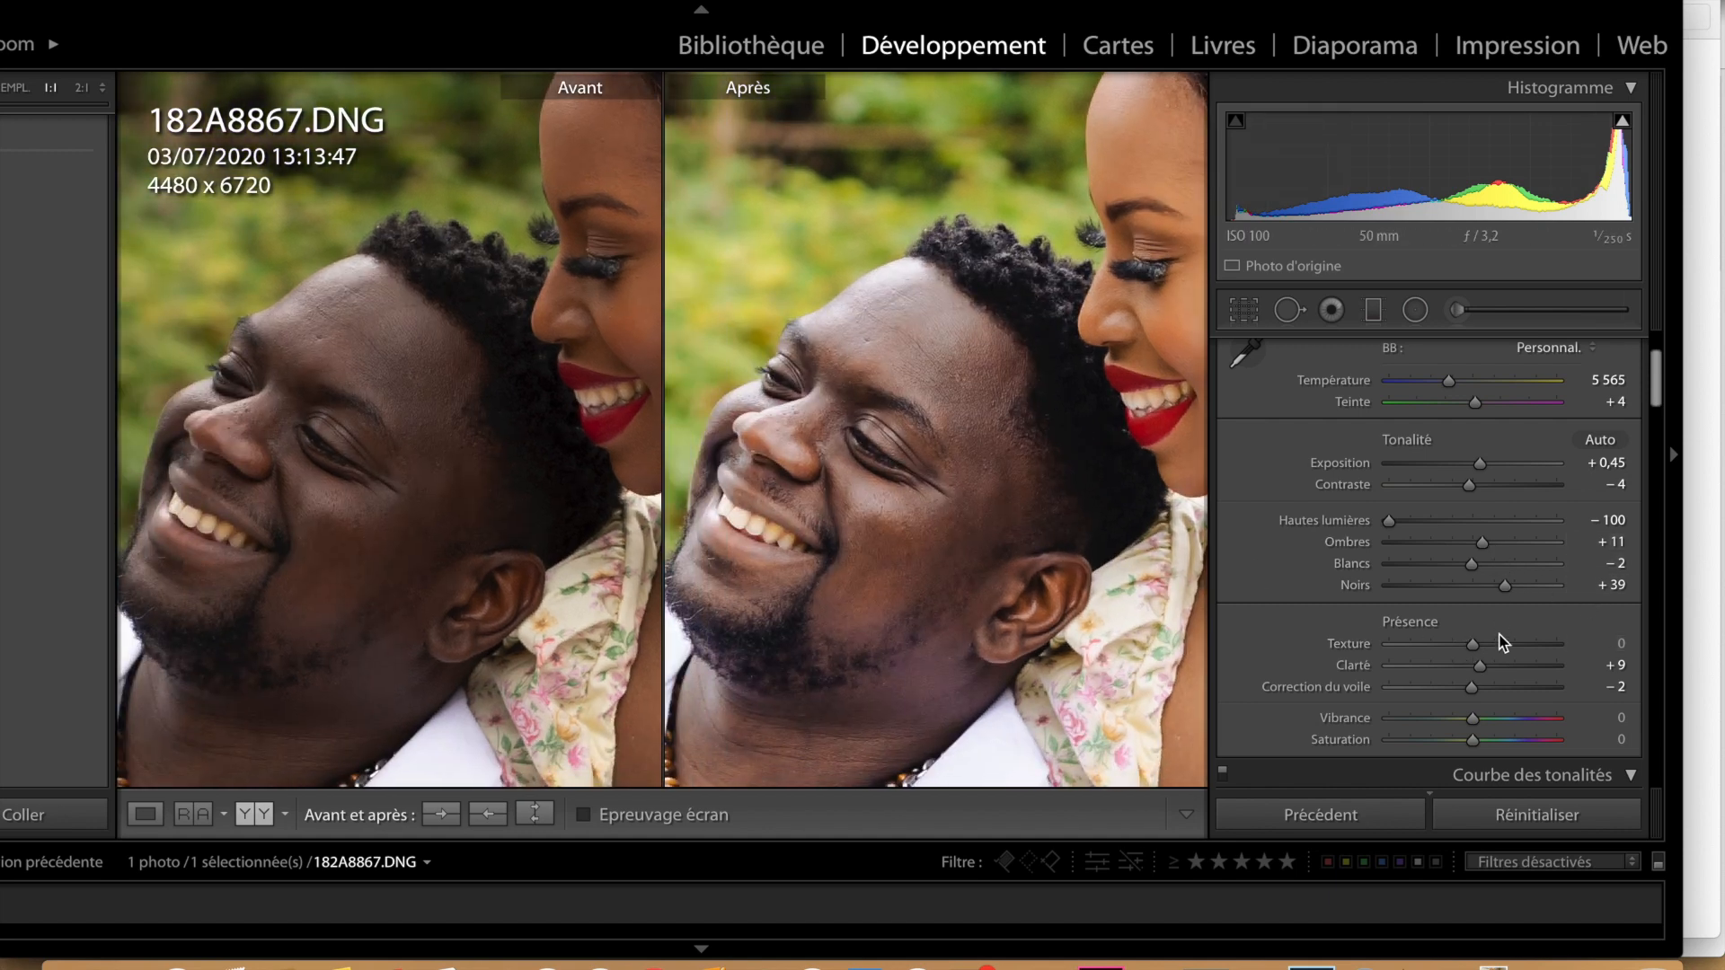
Raise Texture to +91 and check the skin at 1:1 and on the full photo, with and without the before/after comparison.
left_click_drag(1501, 644, 1550, 645)
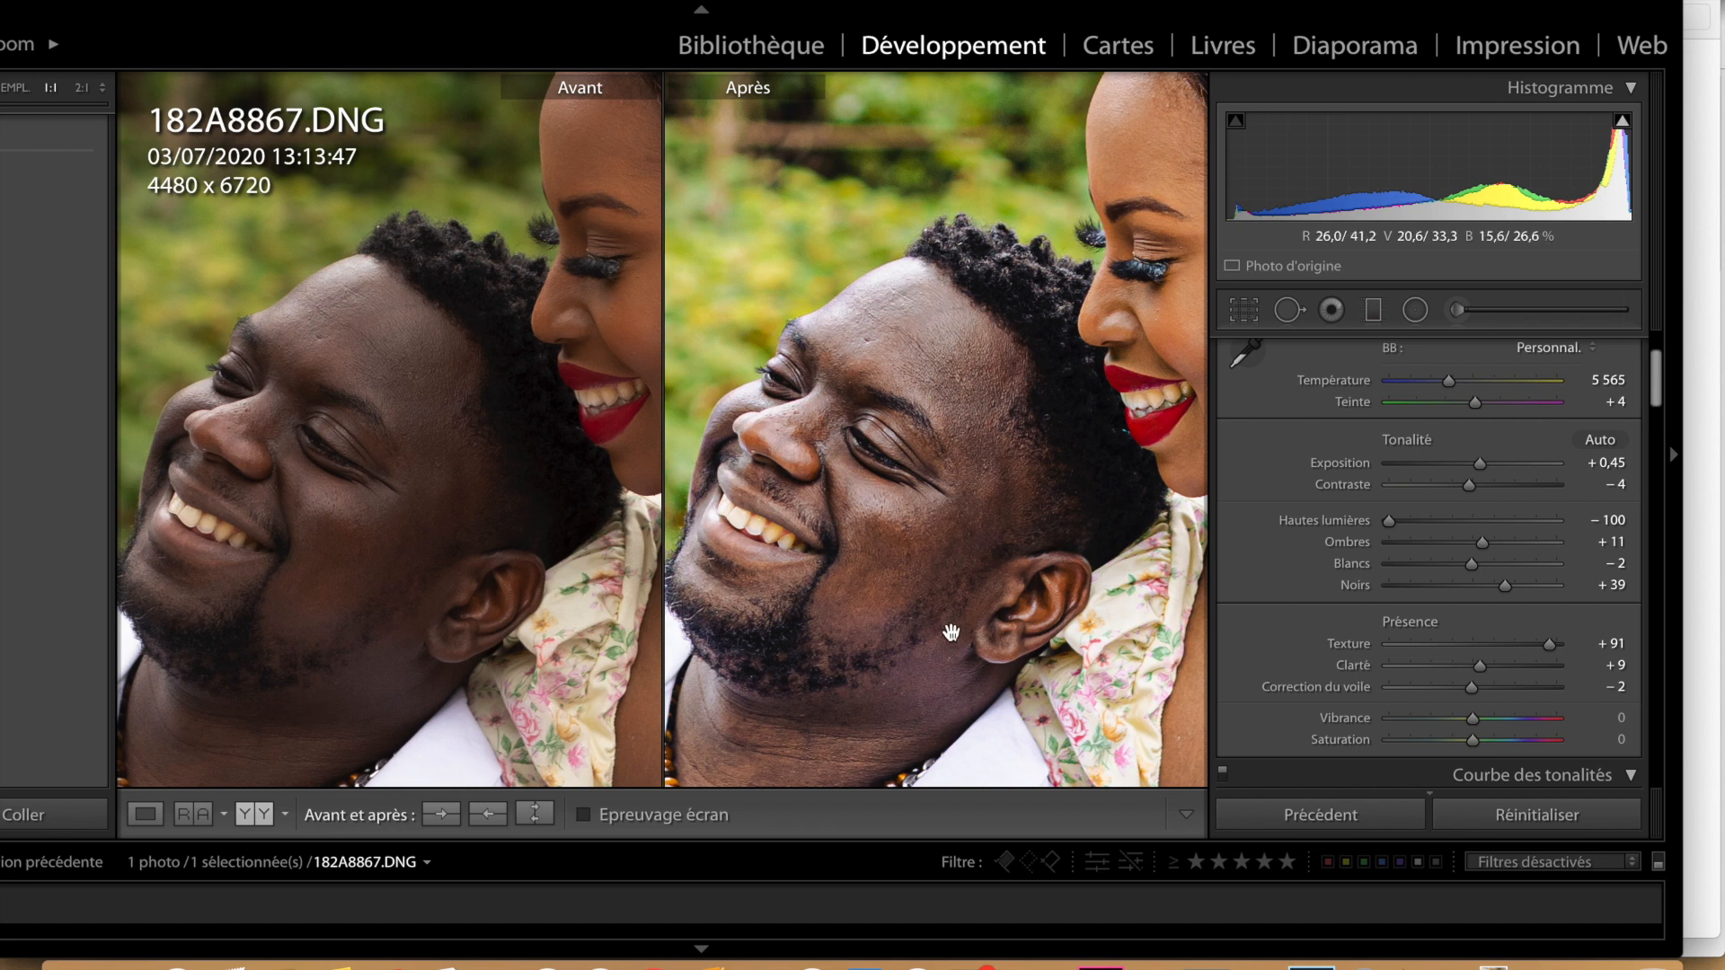
left_click_drag(893, 685, 971, 590)
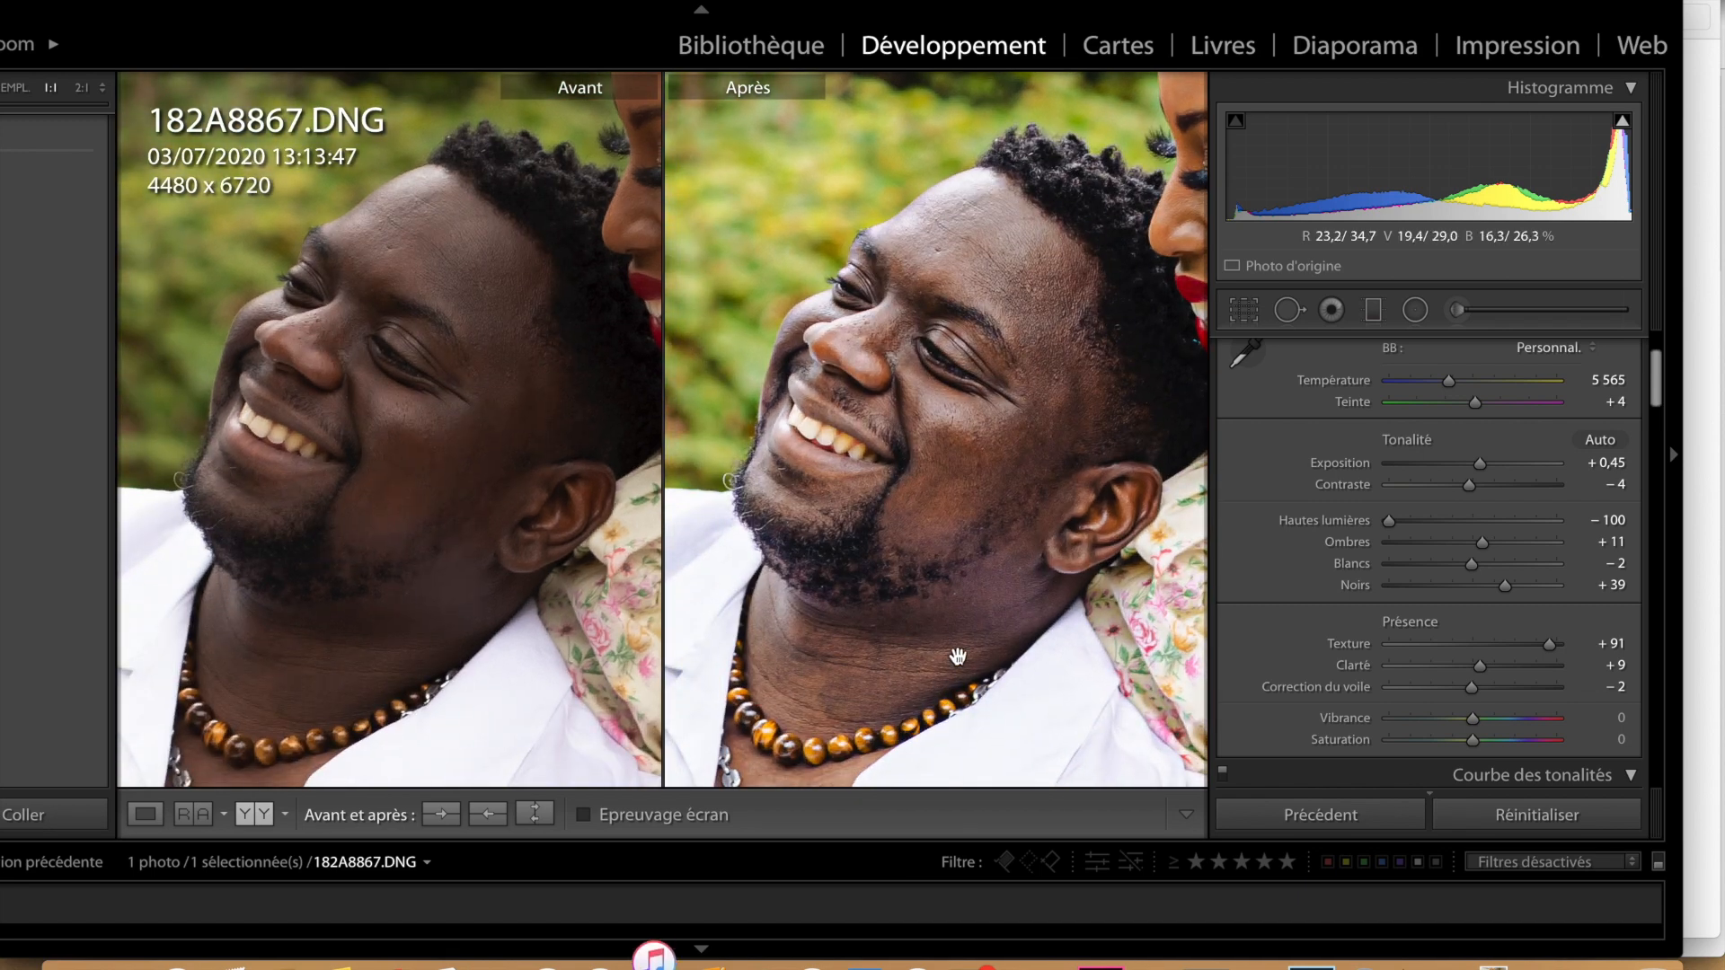
left_click(147, 815)
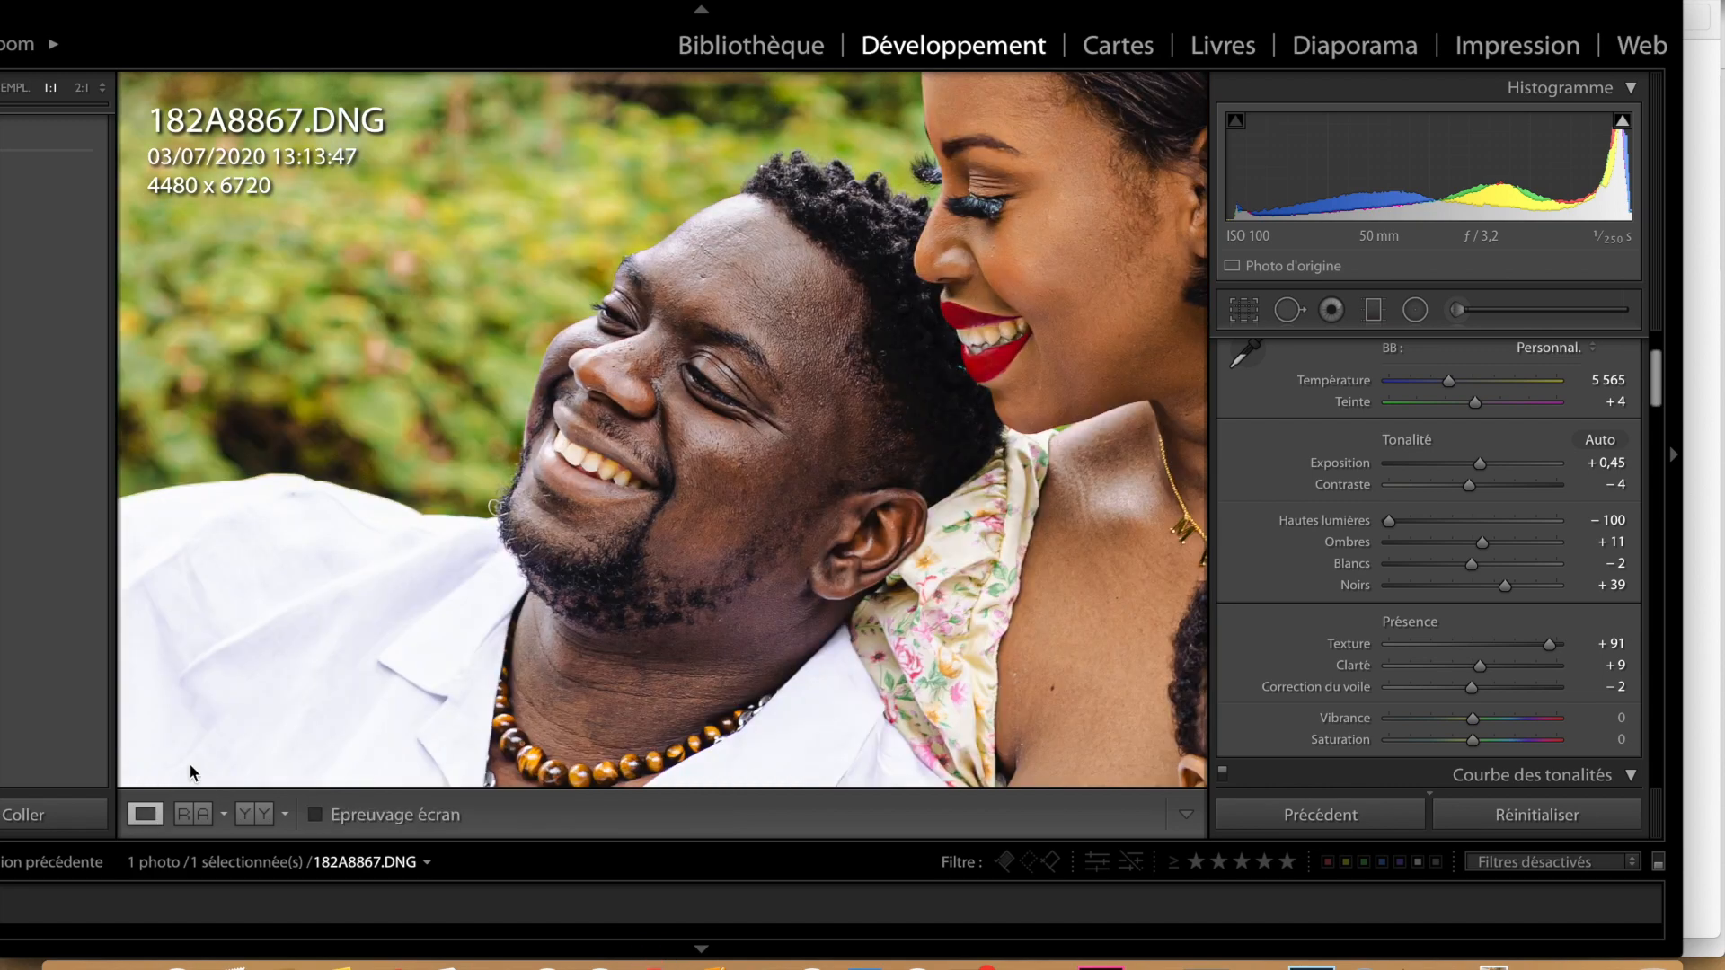
left_click(419, 692)
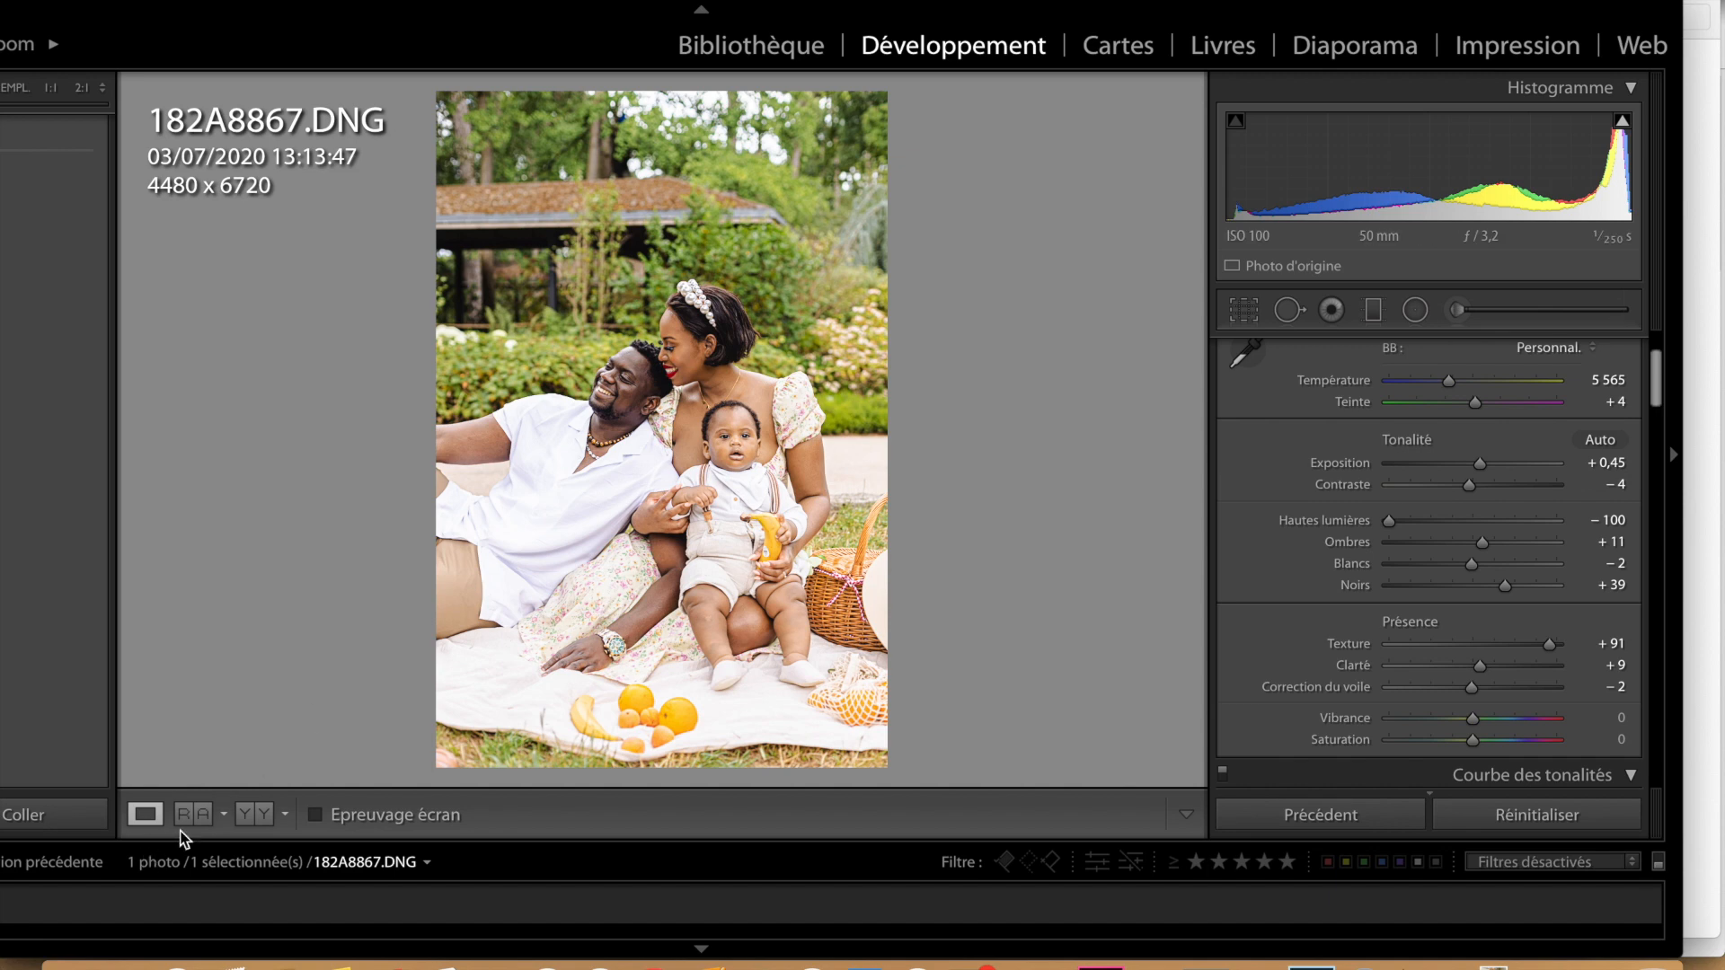
left_click(247, 815)
left_click(988, 352)
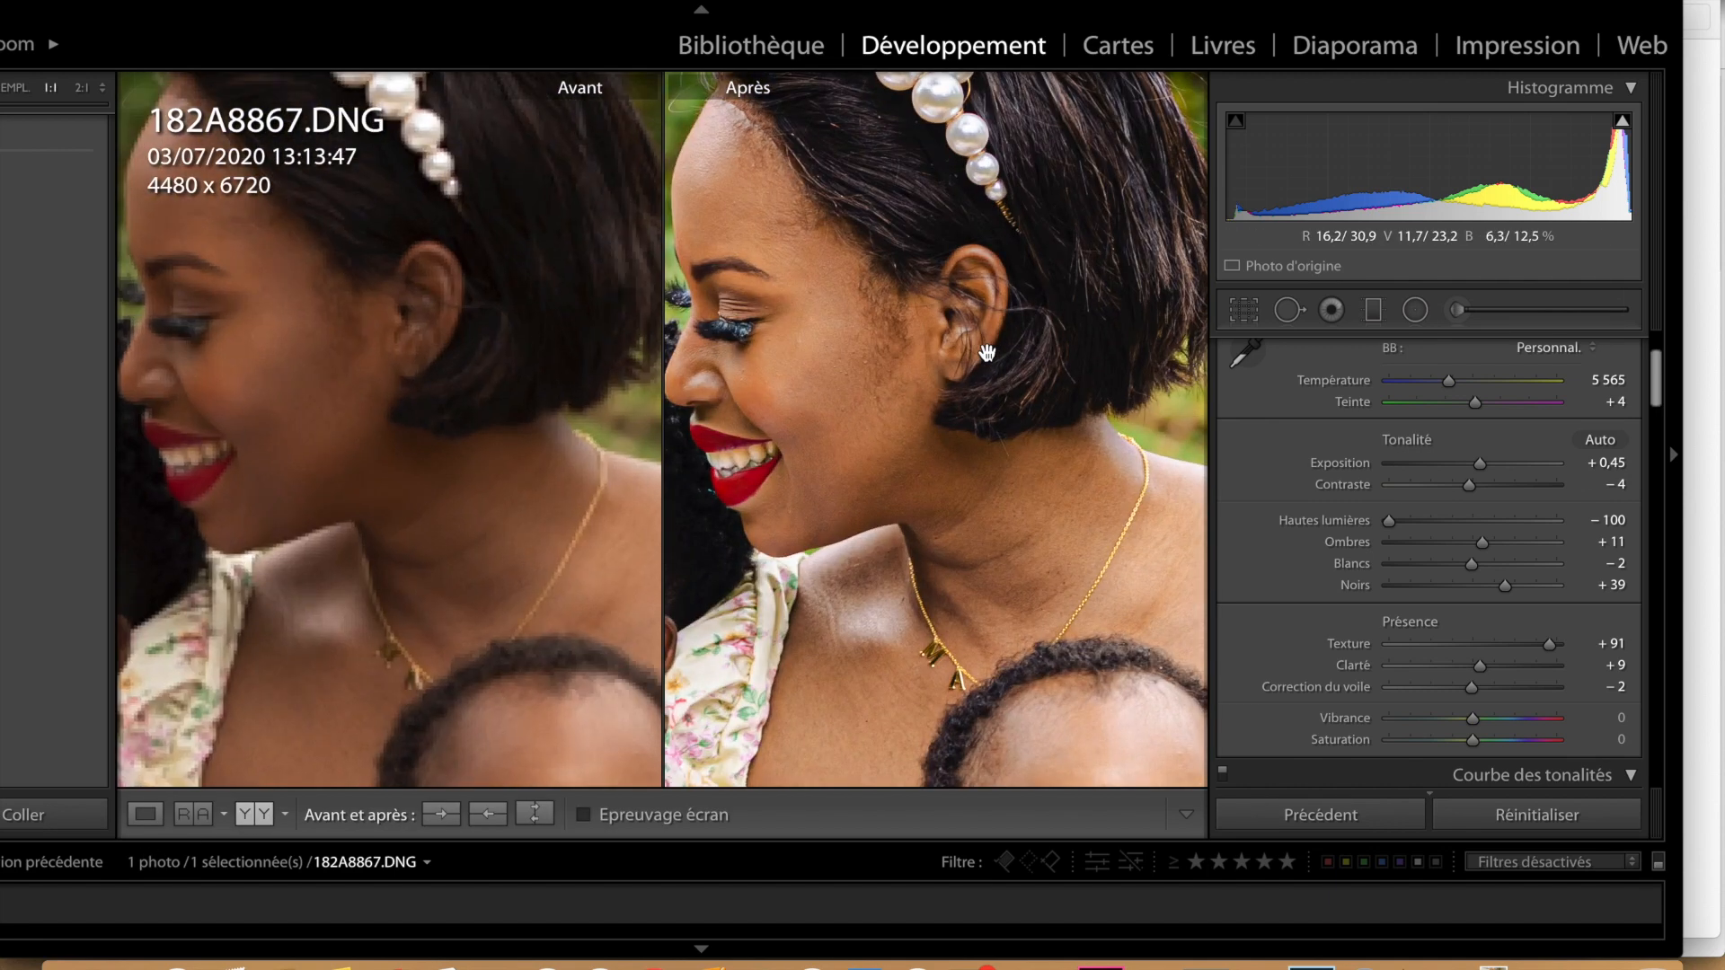
left_click_drag(988, 352, 1224, 370)
left_click_drag(827, 488, 1001, 400)
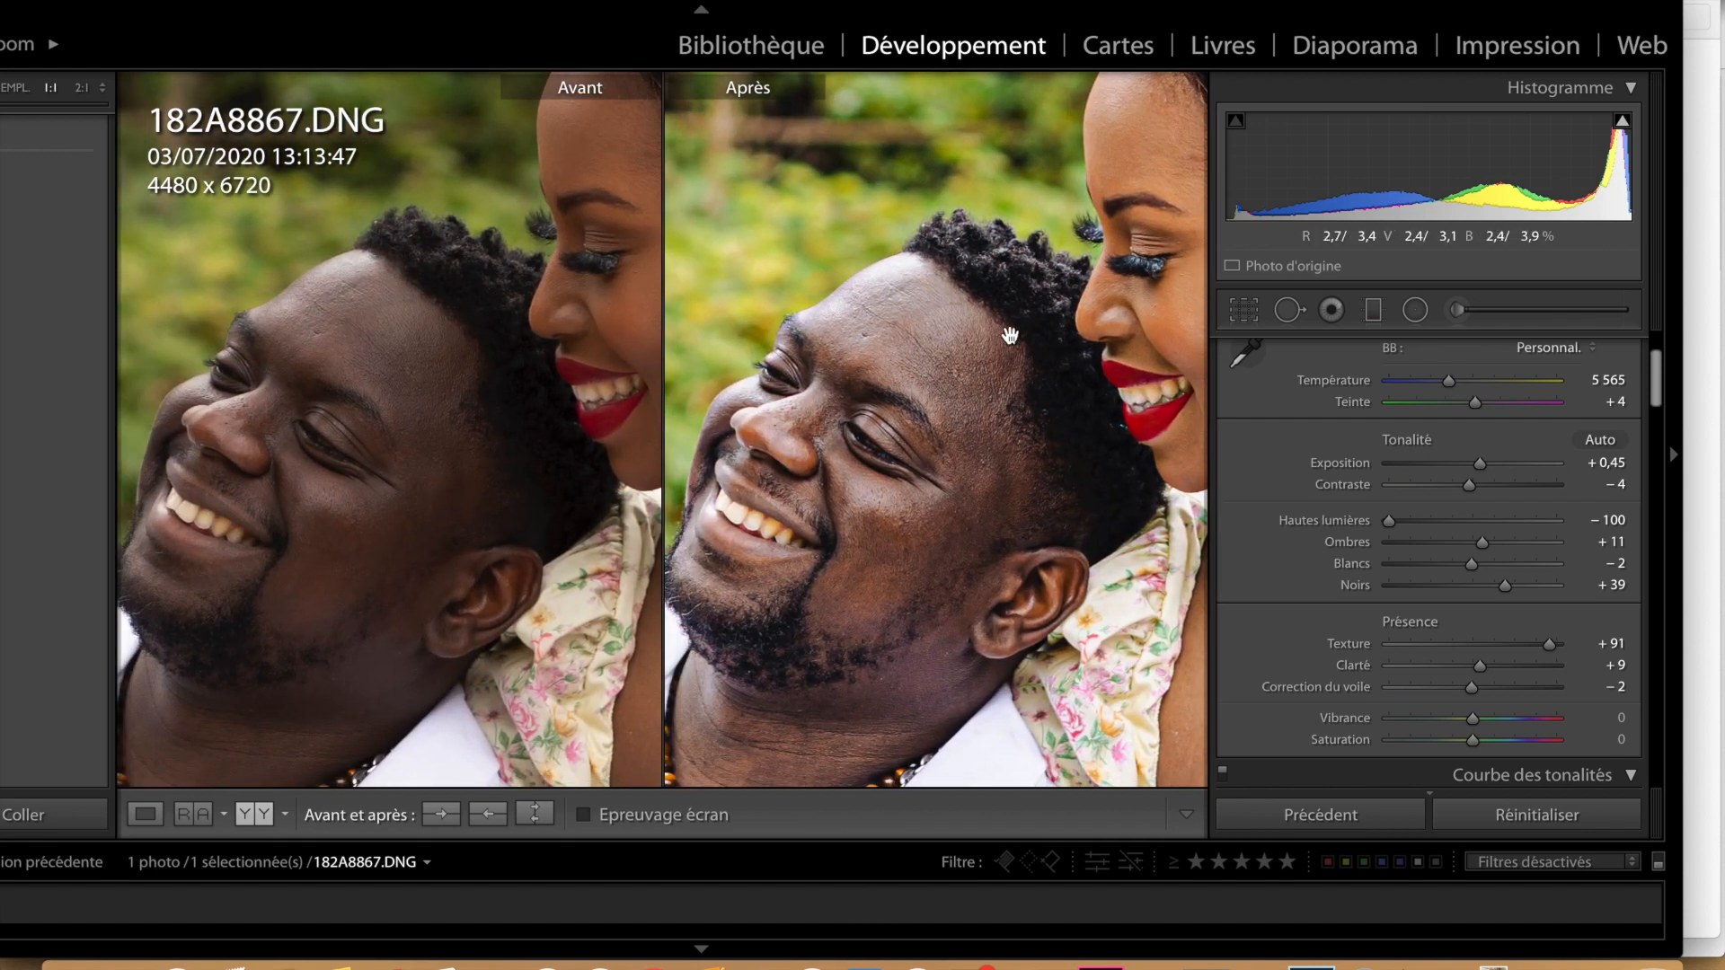
Lower Texture to +18 and on to −11, comparing the couple's faces side by side with the original.
left_click_drag(1526, 649, 1508, 649)
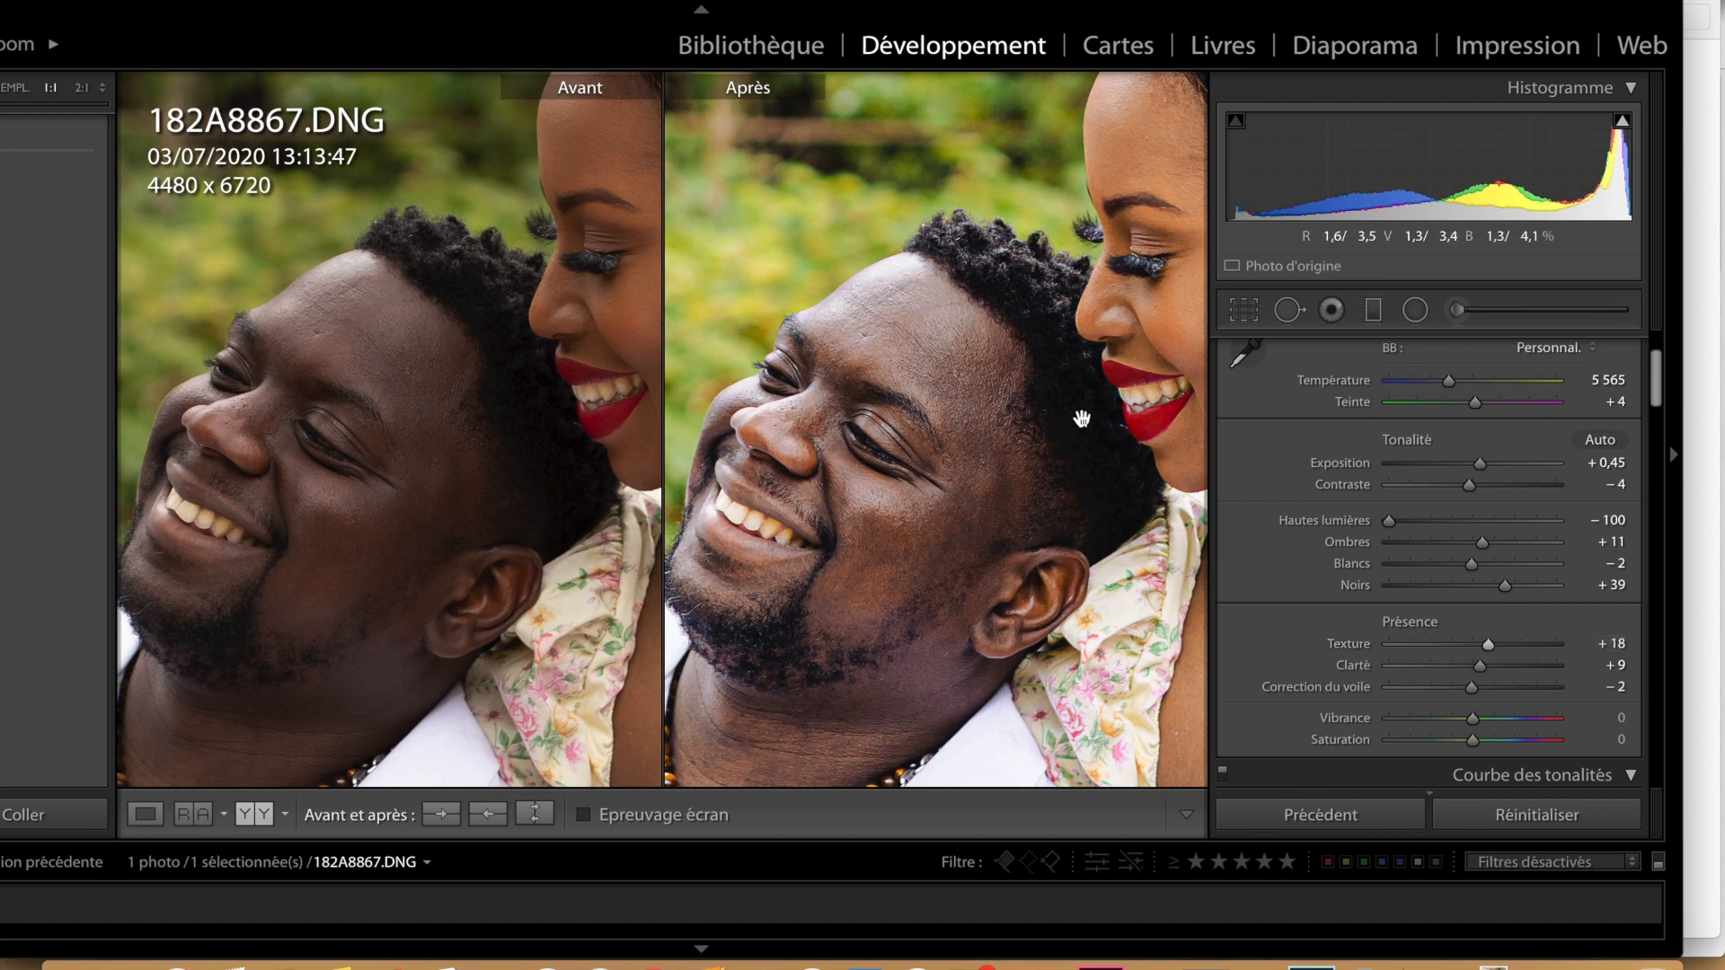
left_click_drag(1033, 386, 1005, 450)
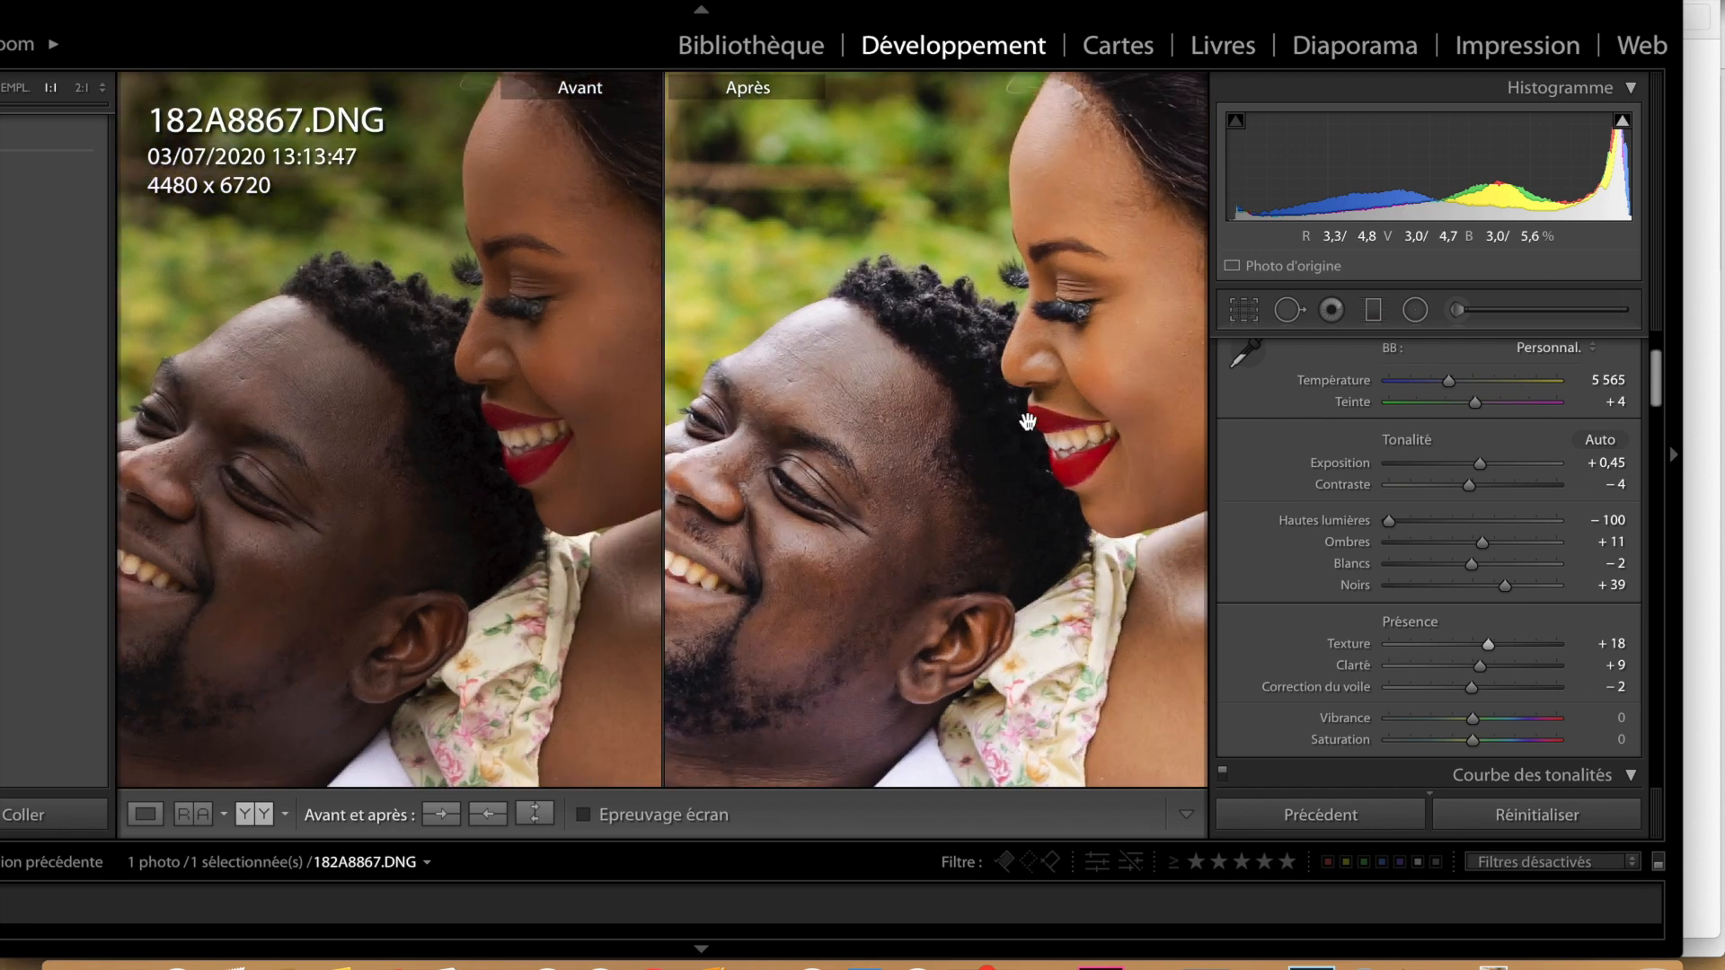
left_click_drag(866, 493, 893, 477)
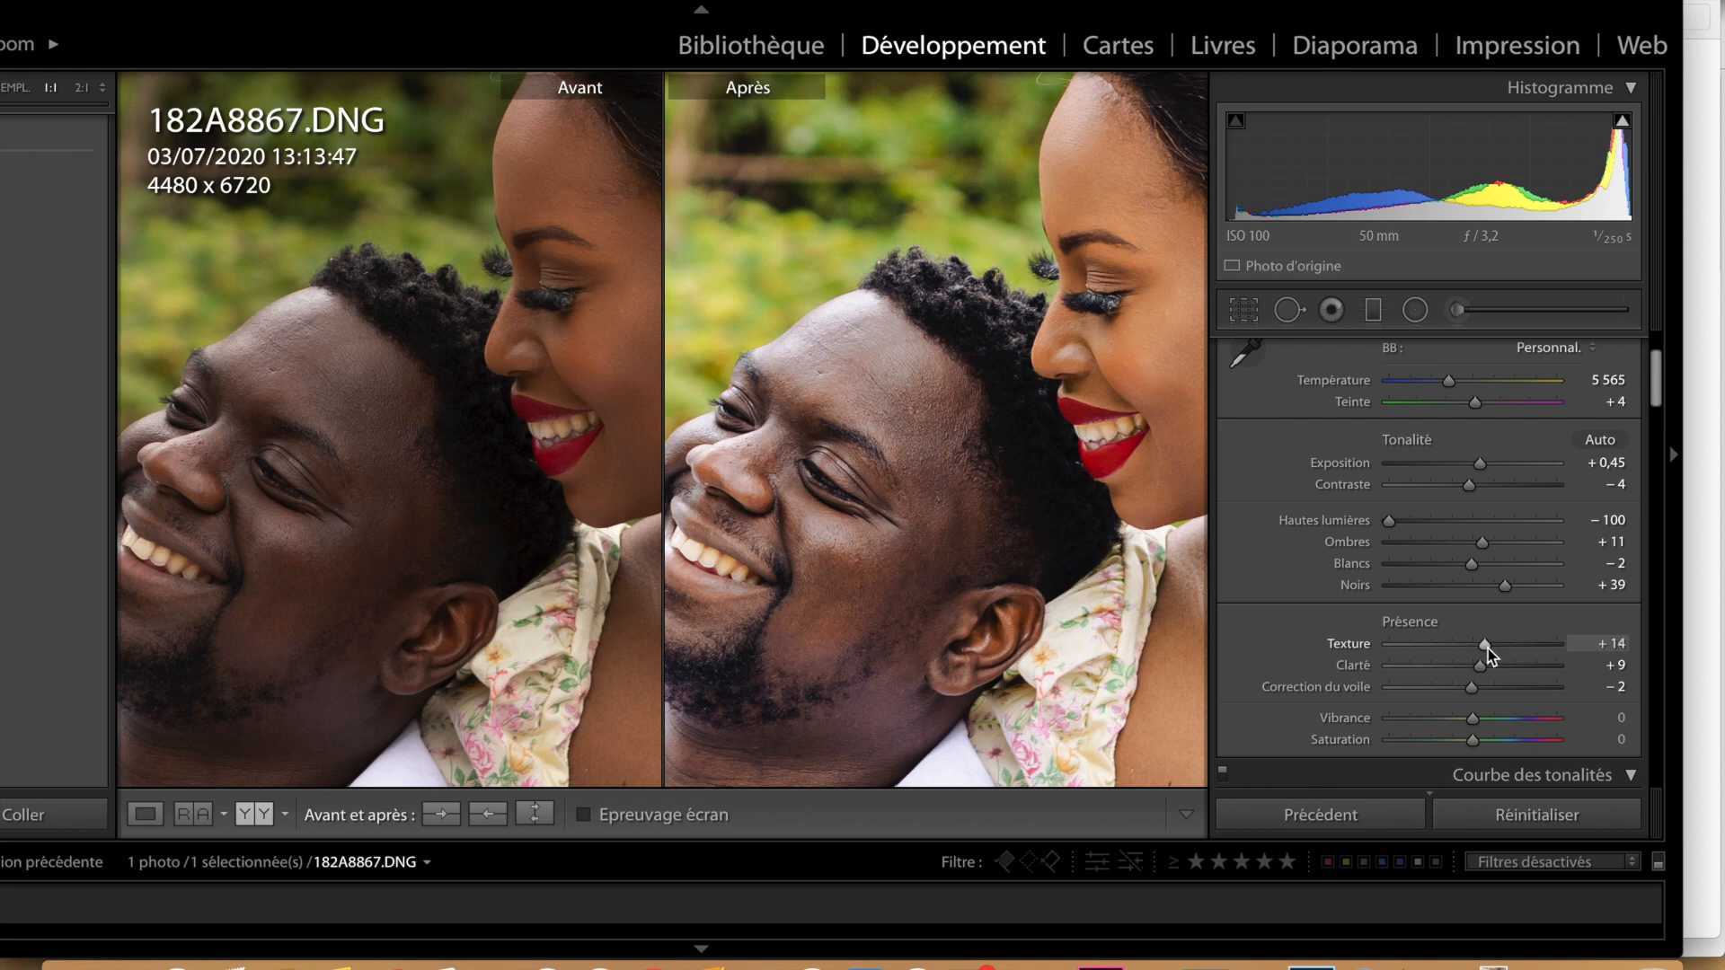
left_click_drag(1469, 649, 1467, 648)
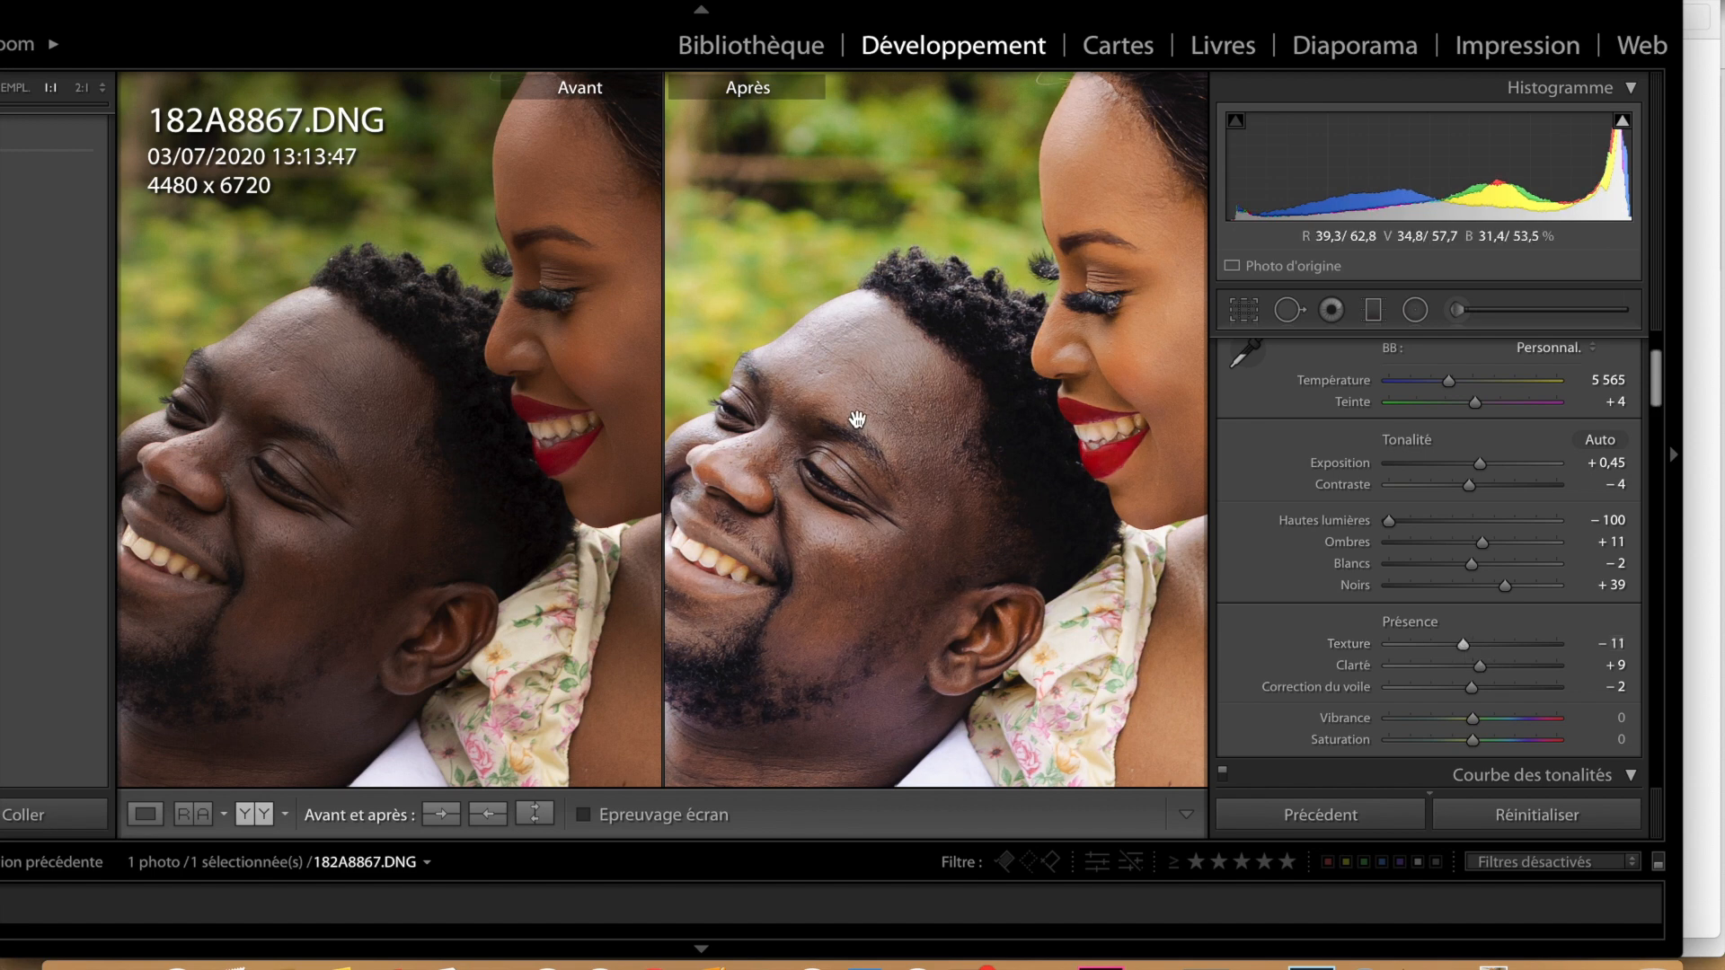
left_click_drag(974, 435, 959, 408)
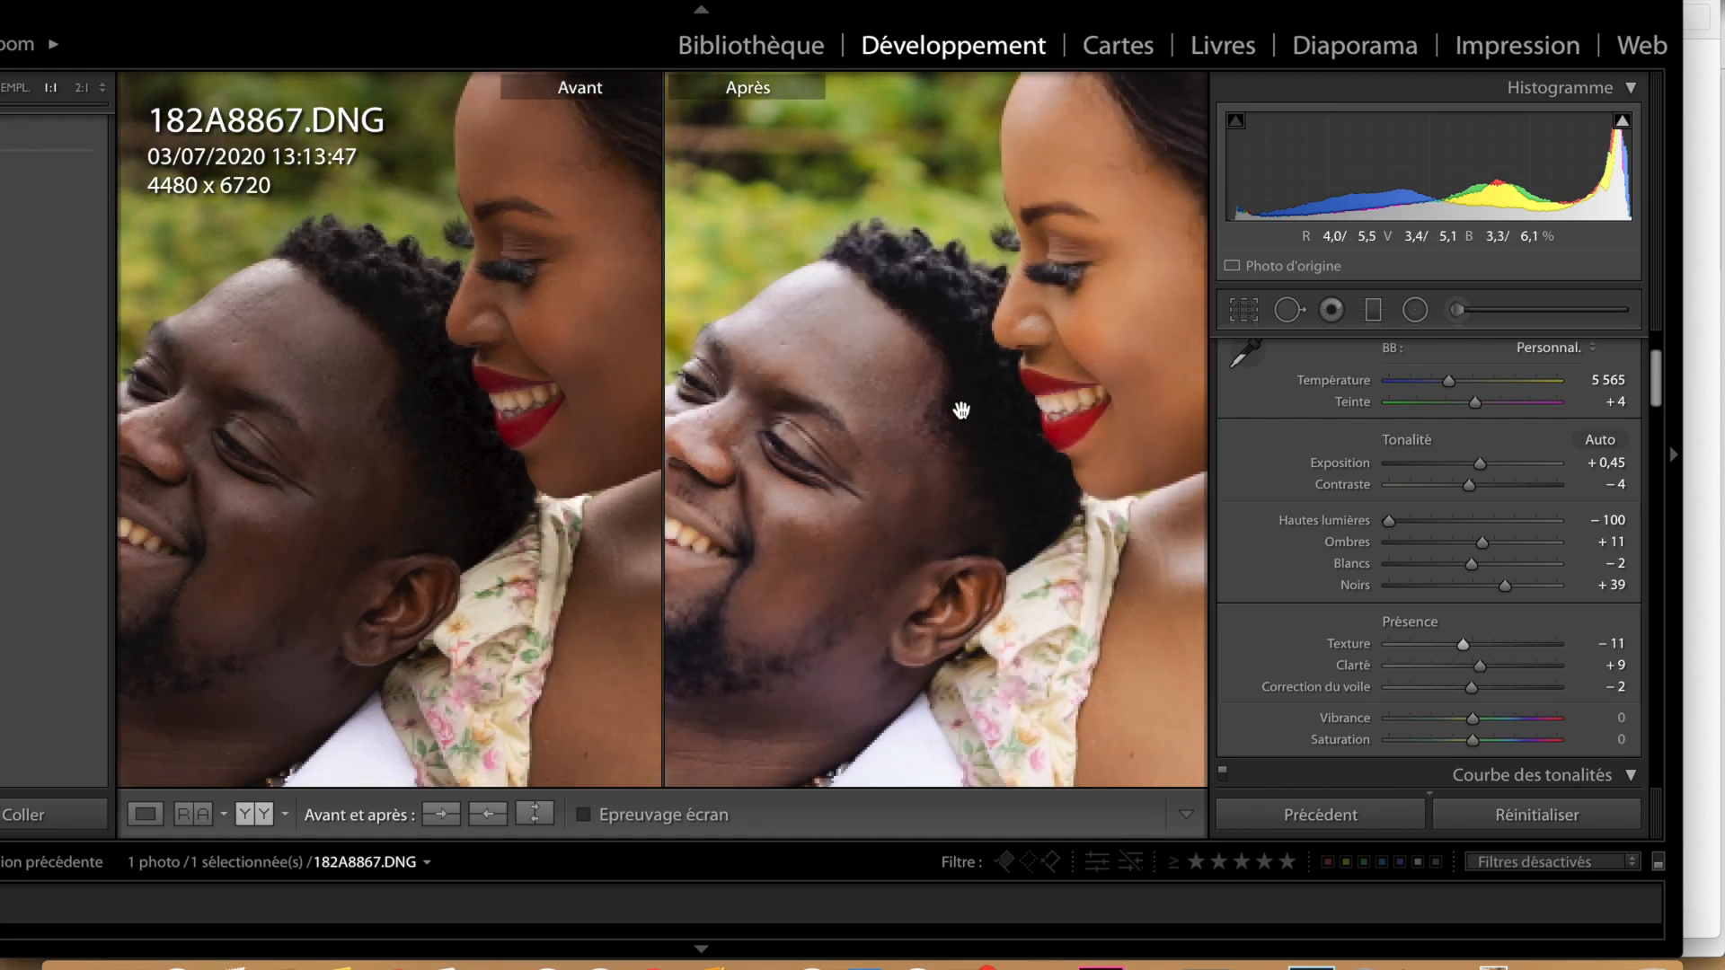
Lower Texture to −87 and inspect the smoothing on the baby's and the couple's faces at 1:1 zoom.
left_click_drag(1399, 653, 1380, 654)
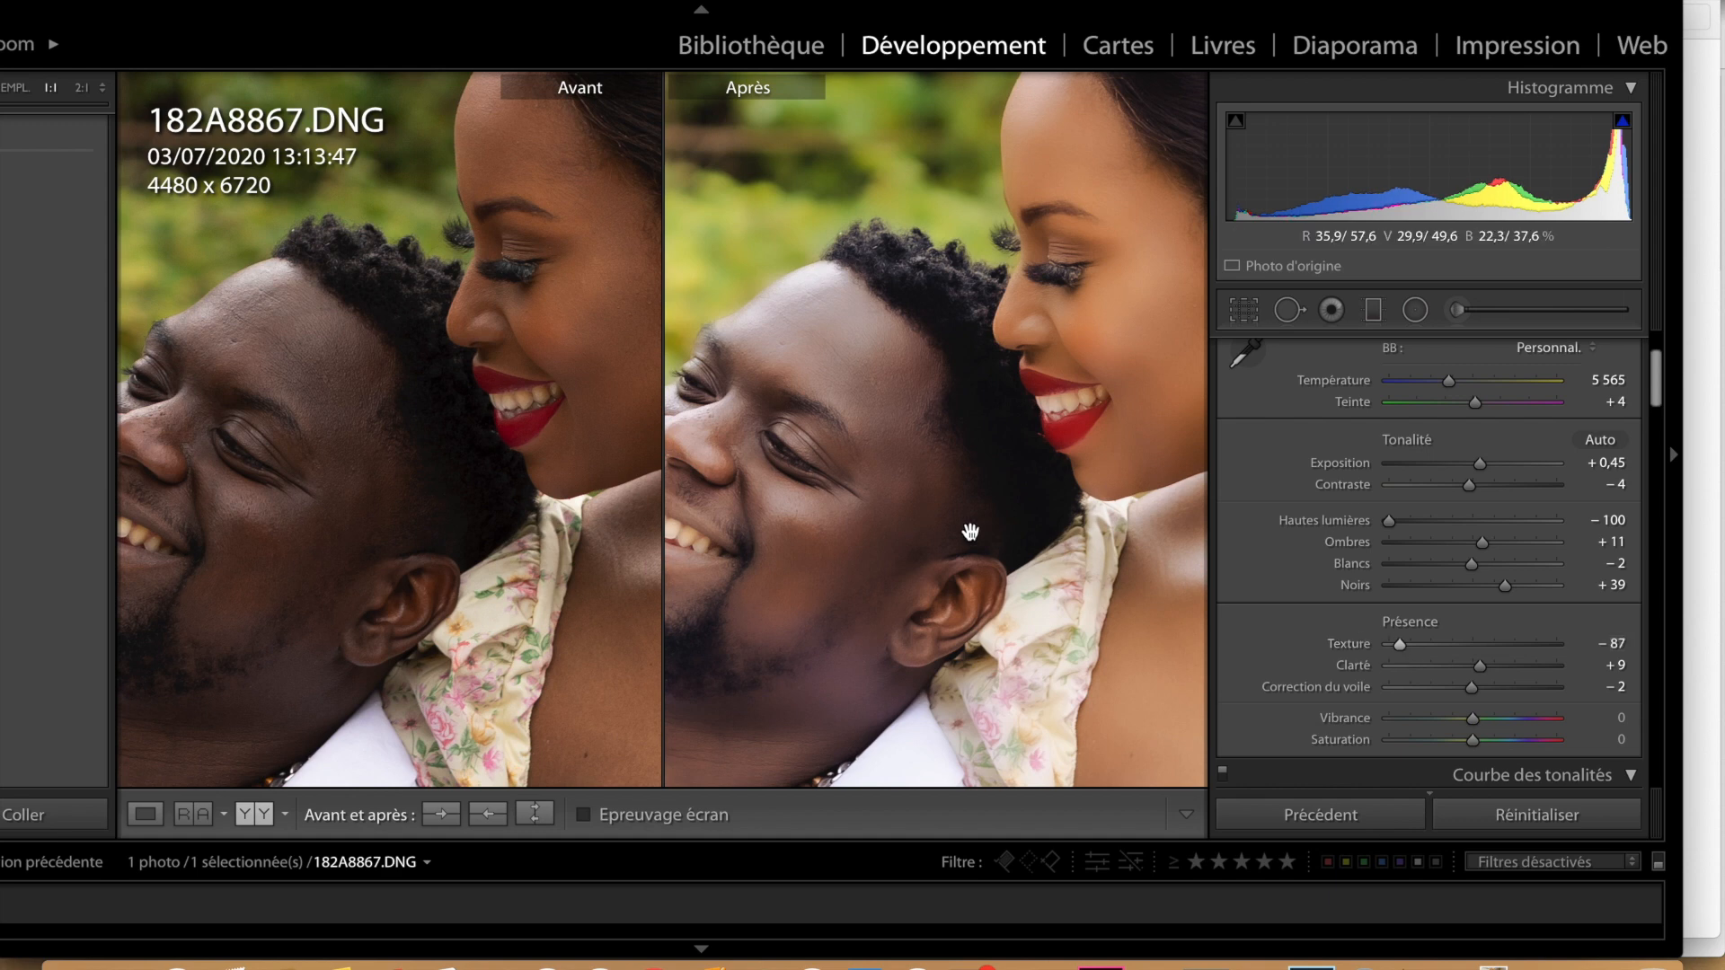
left_click(1067, 462)
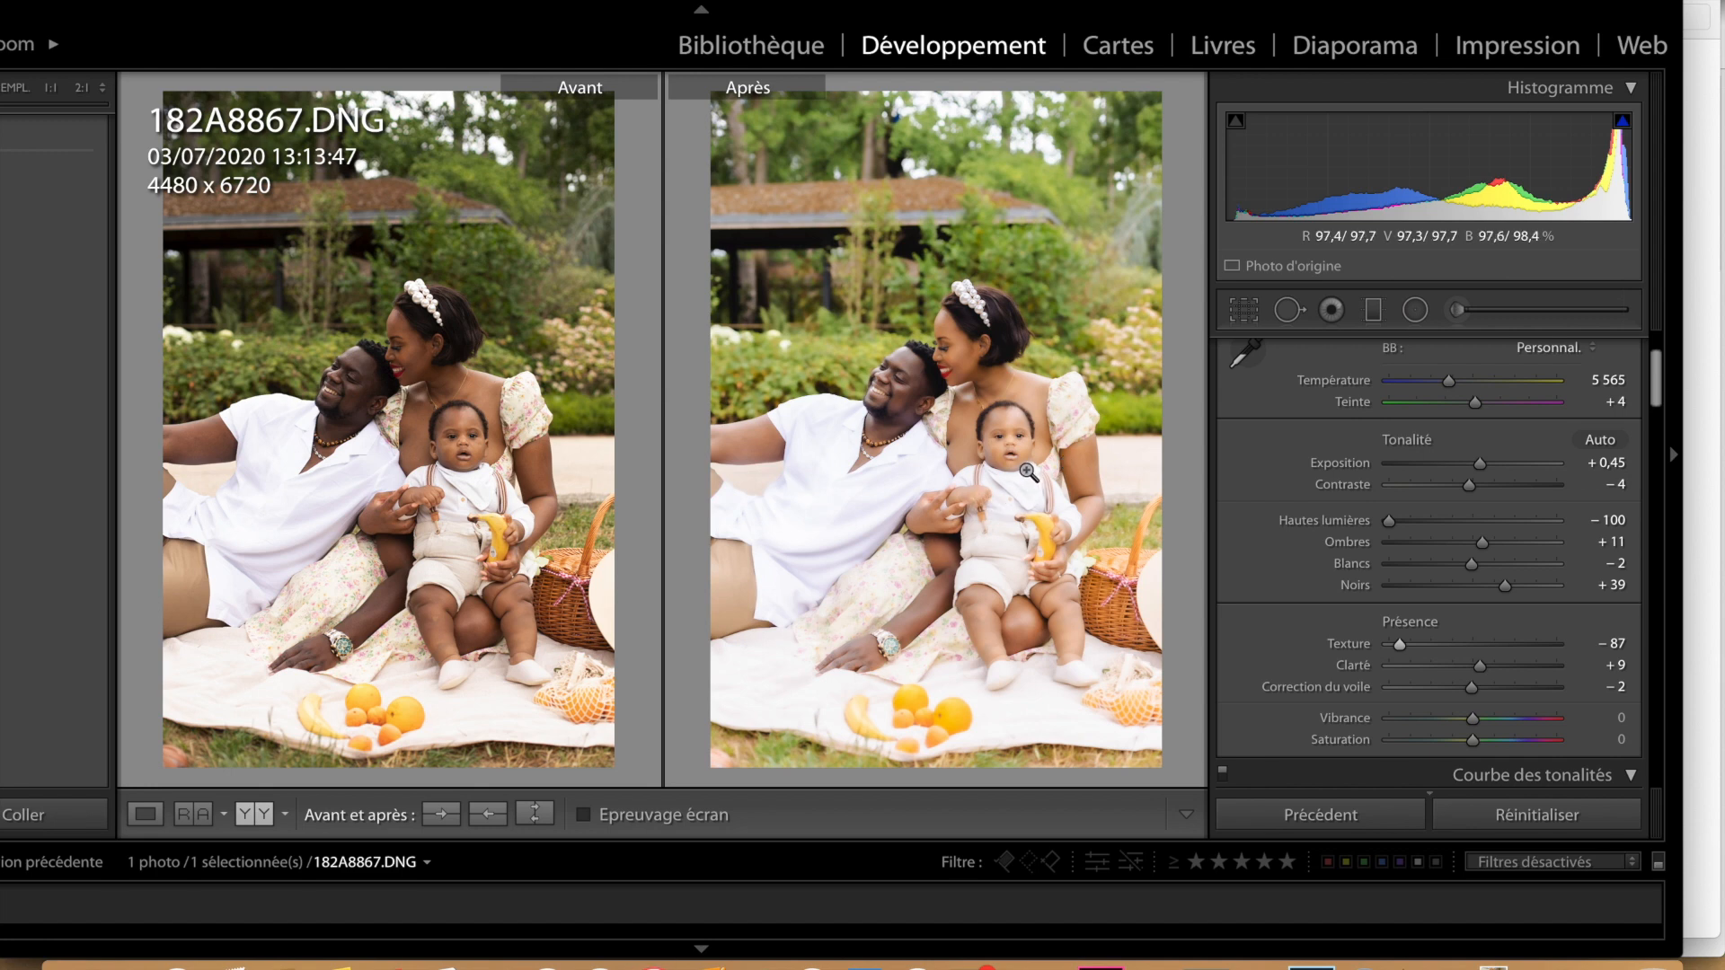
left_click(1005, 449)
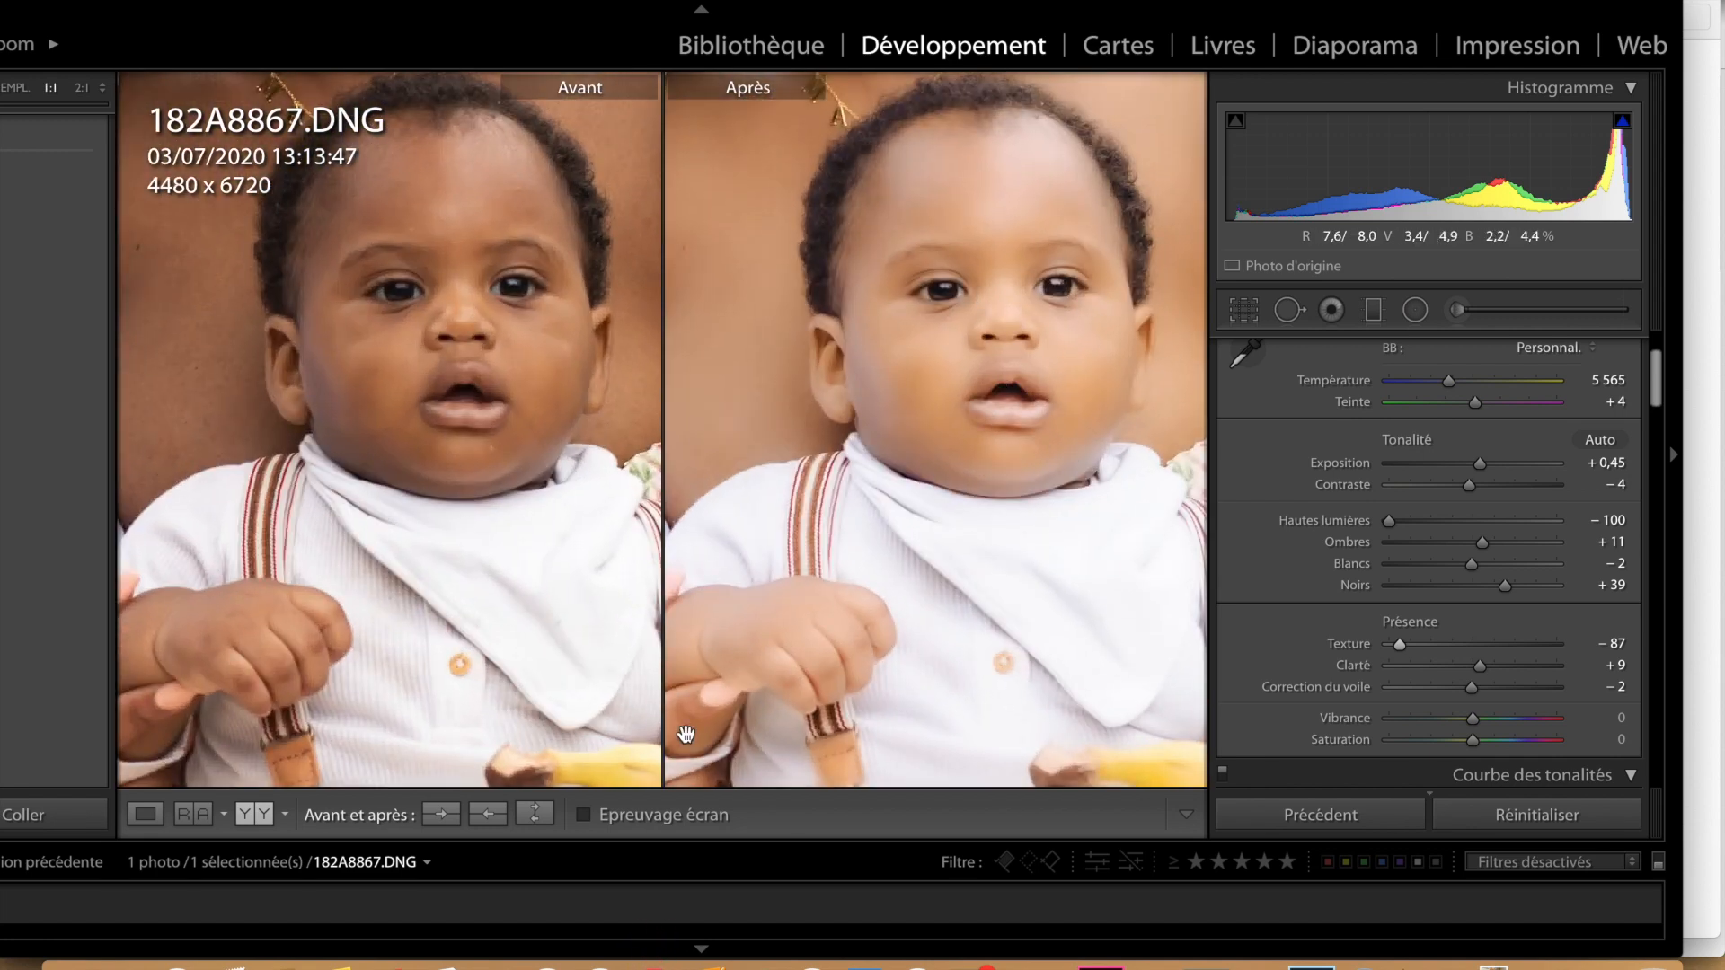
left_click(144, 815)
left_click_drag(909, 413, 1092, 610)
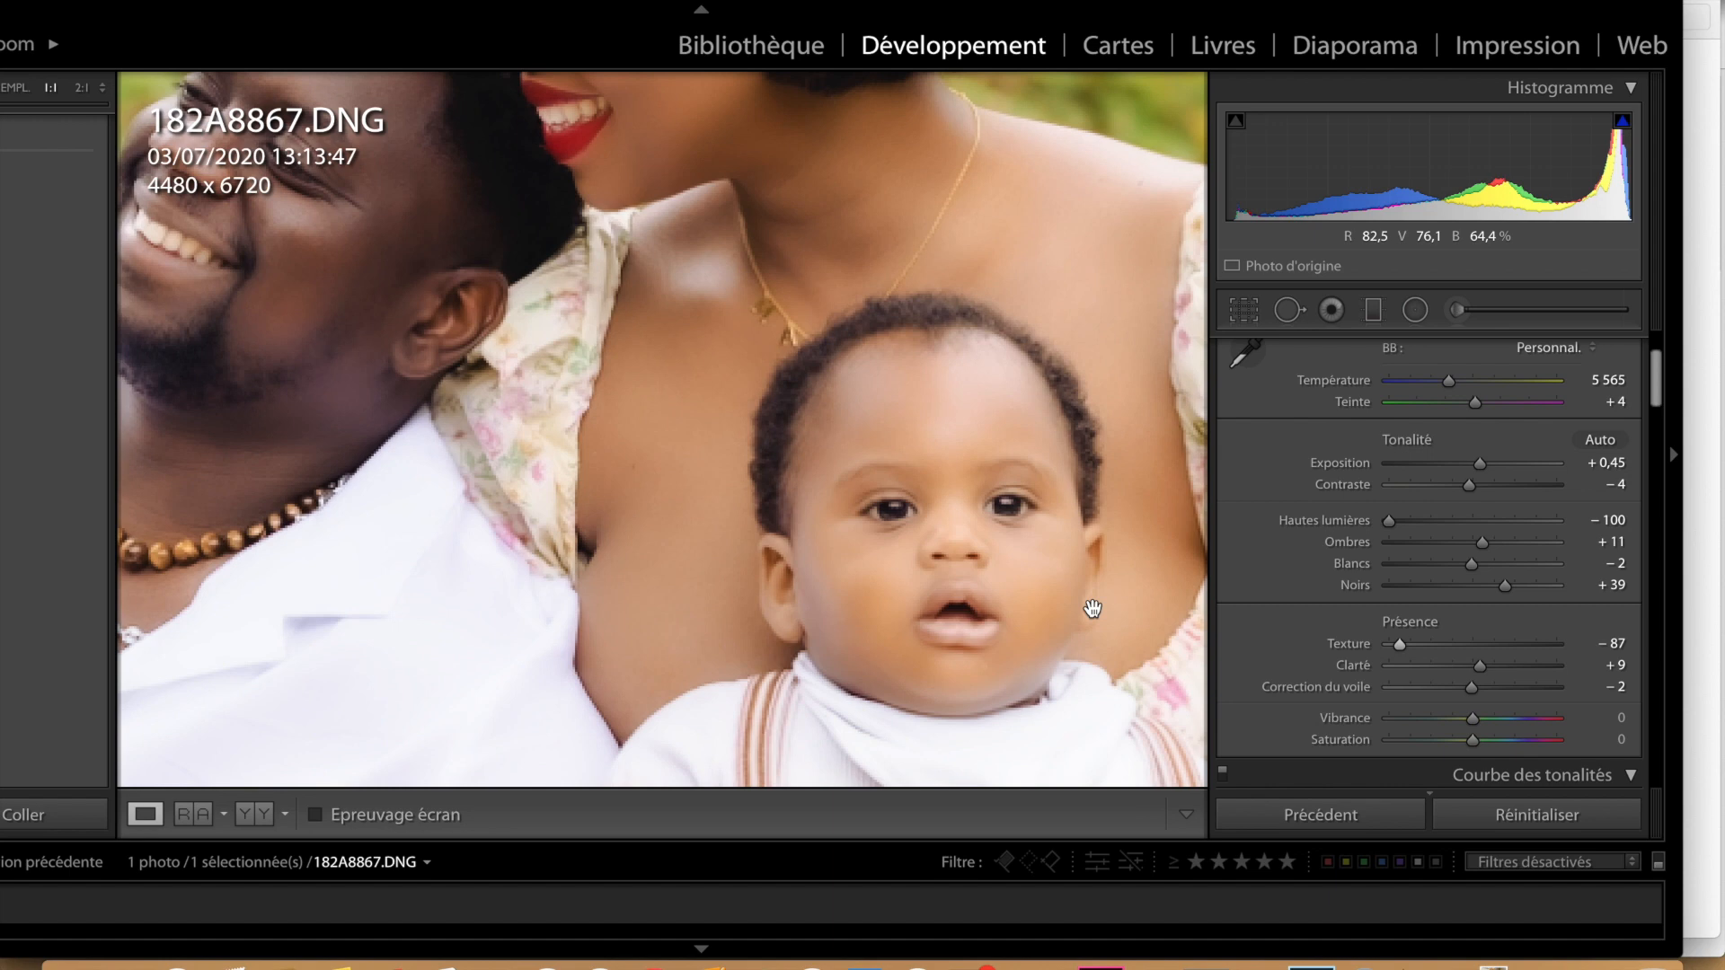
left_click_drag(710, 270, 924, 505)
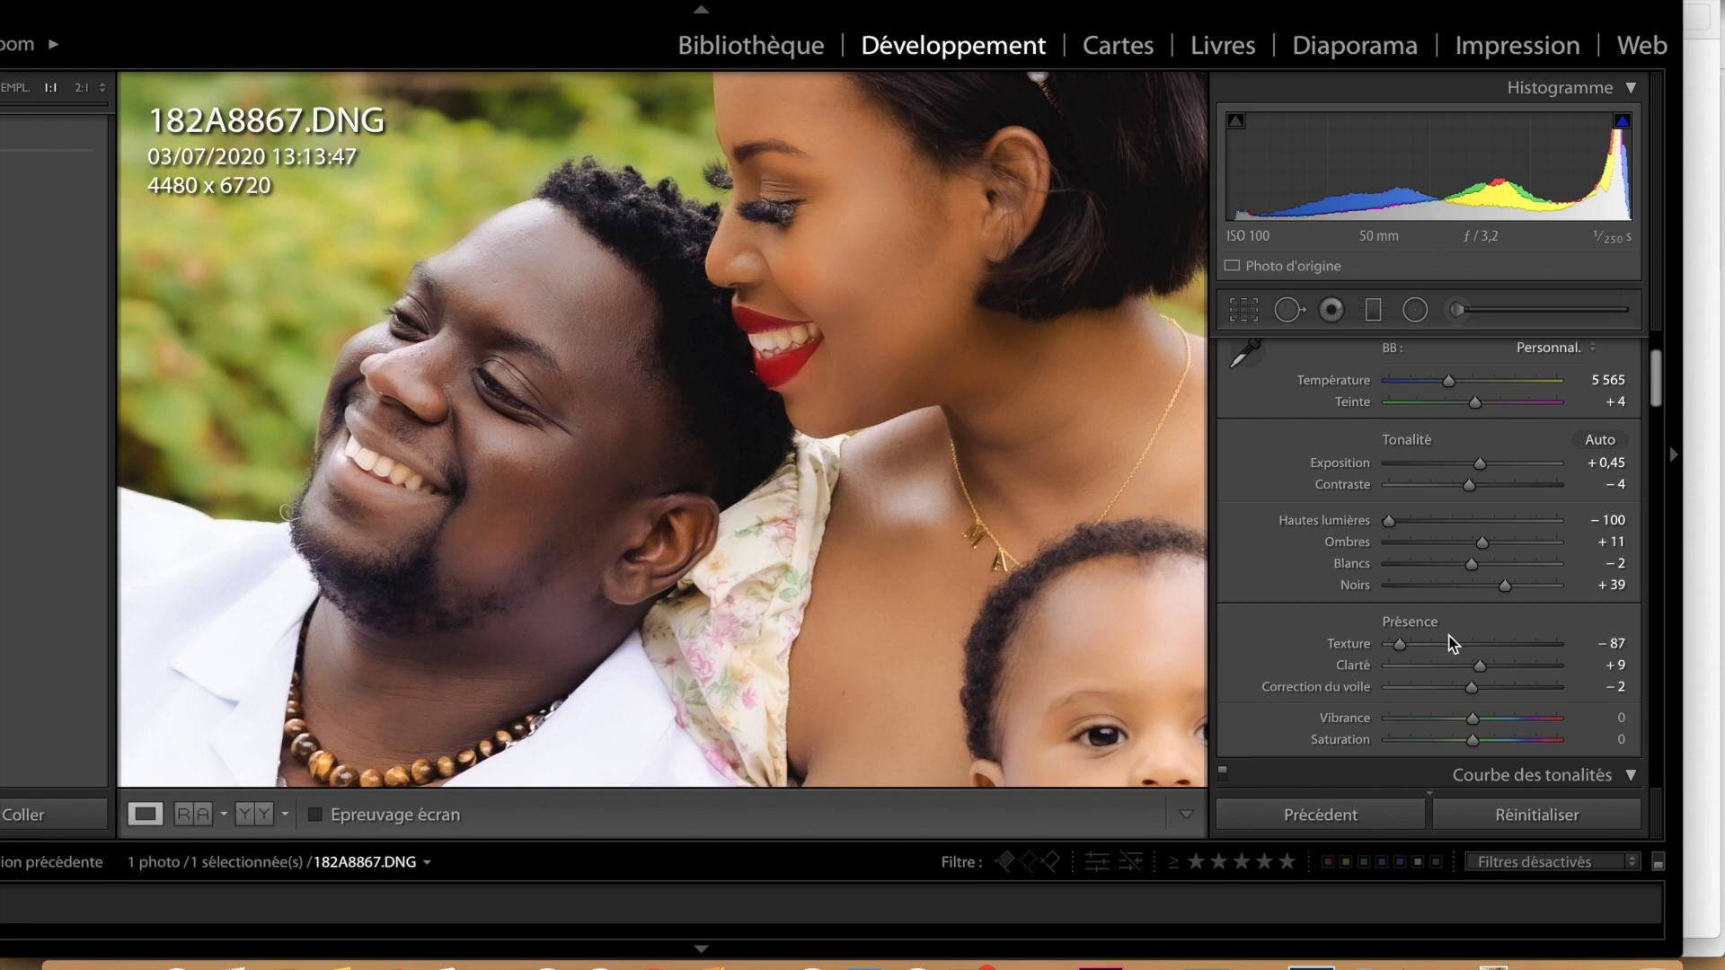
Bring Texture back up to −18 and compare the man's face side by side with the original.
left_click_drag(1408, 644, 1465, 663)
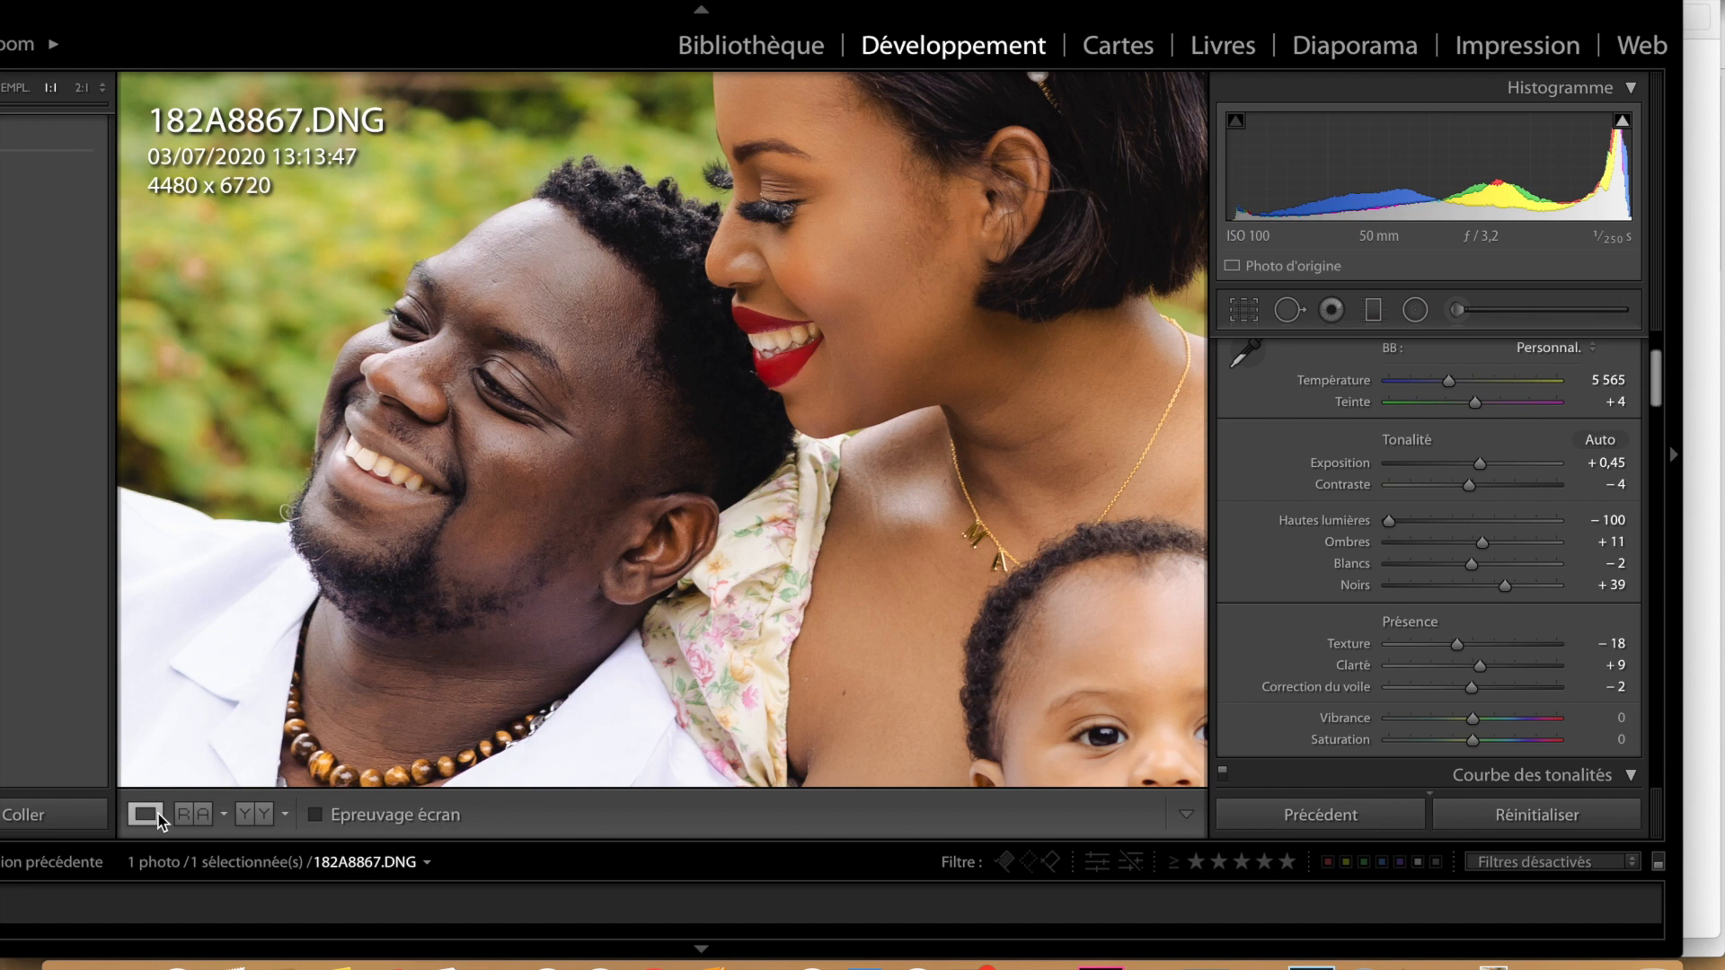
left_click(254, 814)
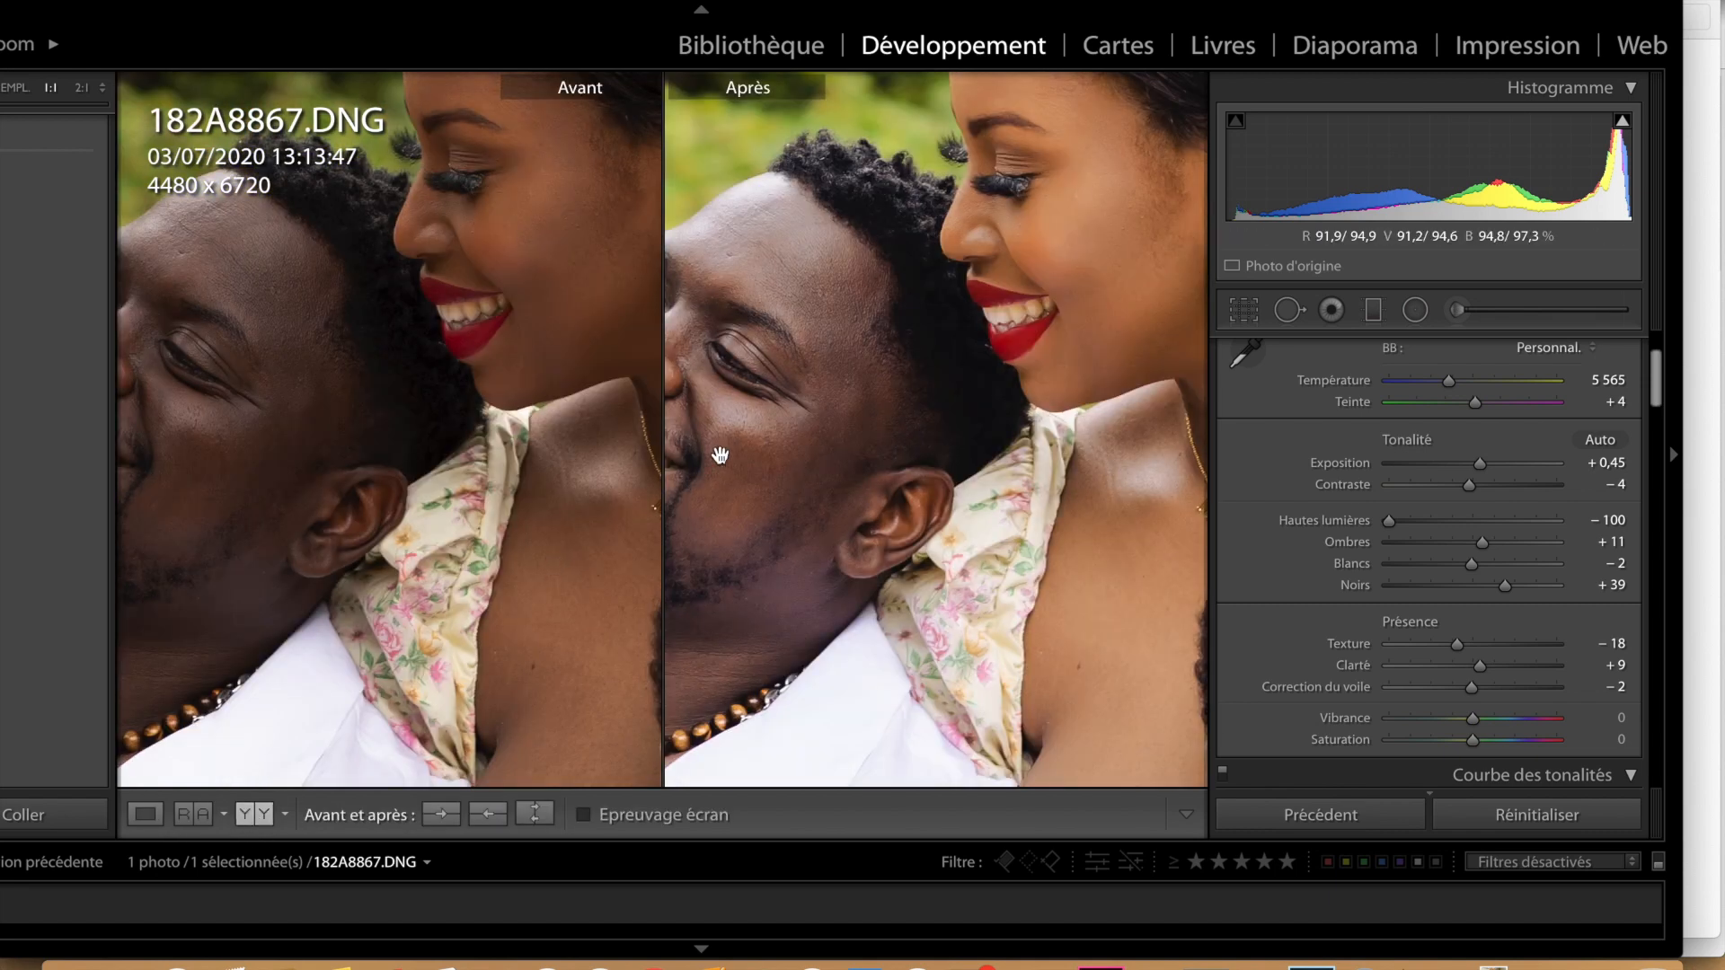
left_click_drag(828, 404, 943, 412)
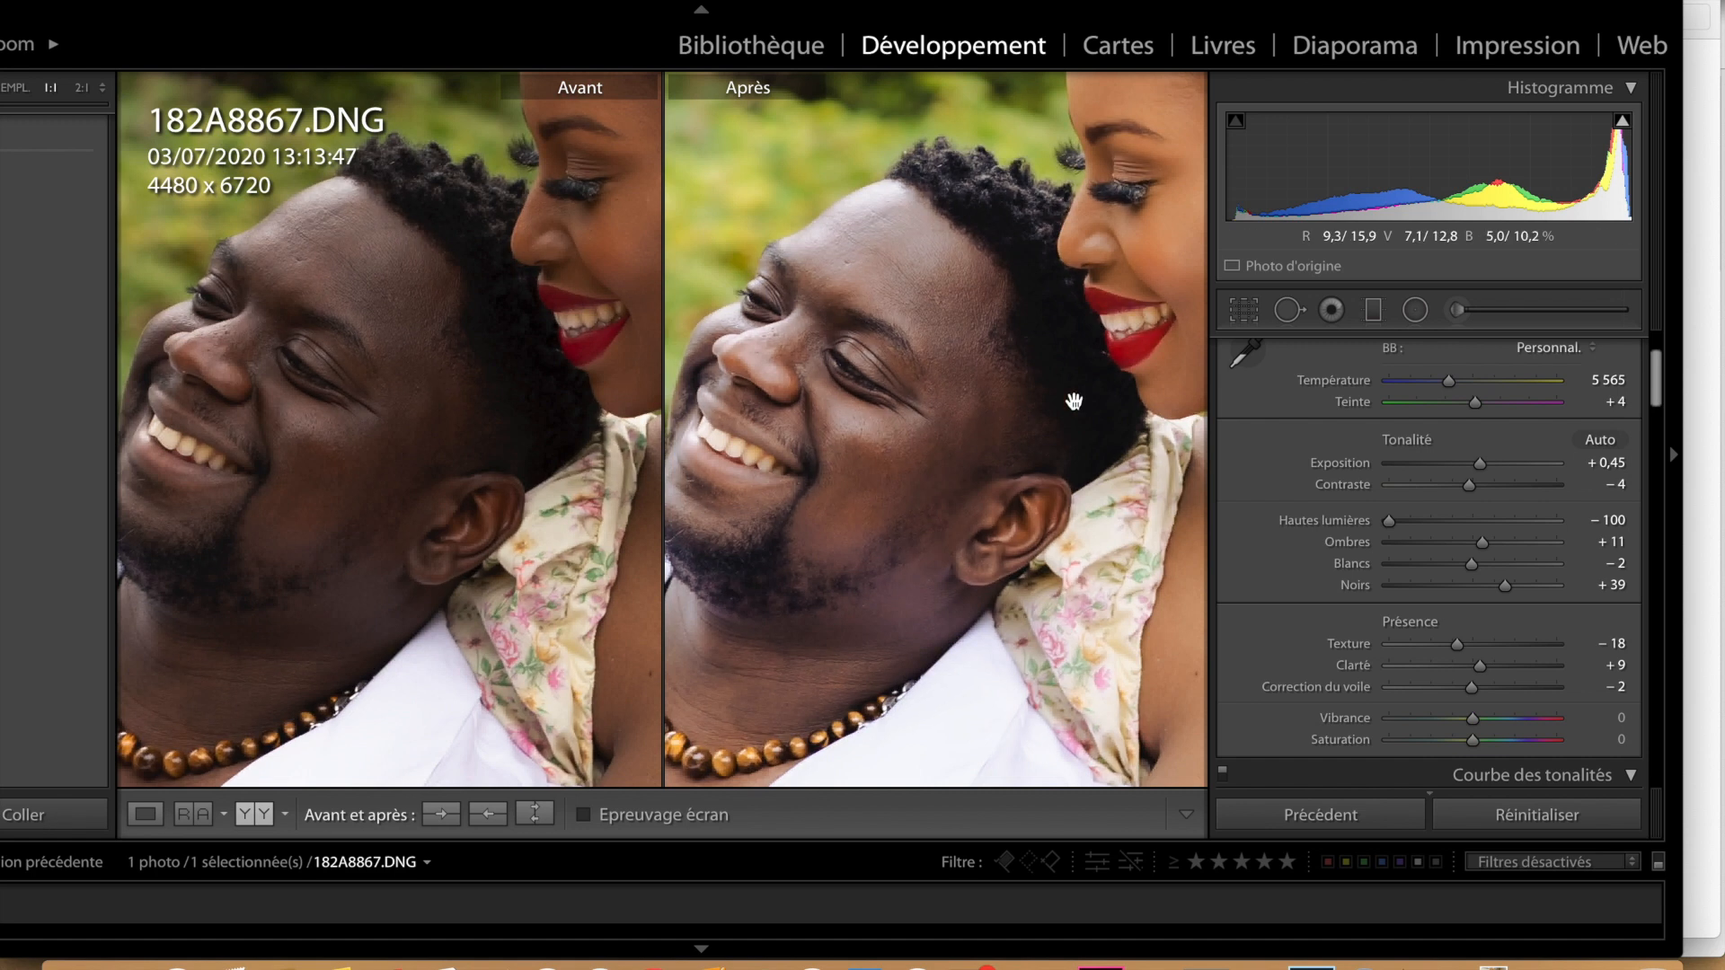
Set Texture to −23, compare the couple's and the baby's skin with the original, and return to the full single photo.
left_click_drag(1452, 644, 1448, 645)
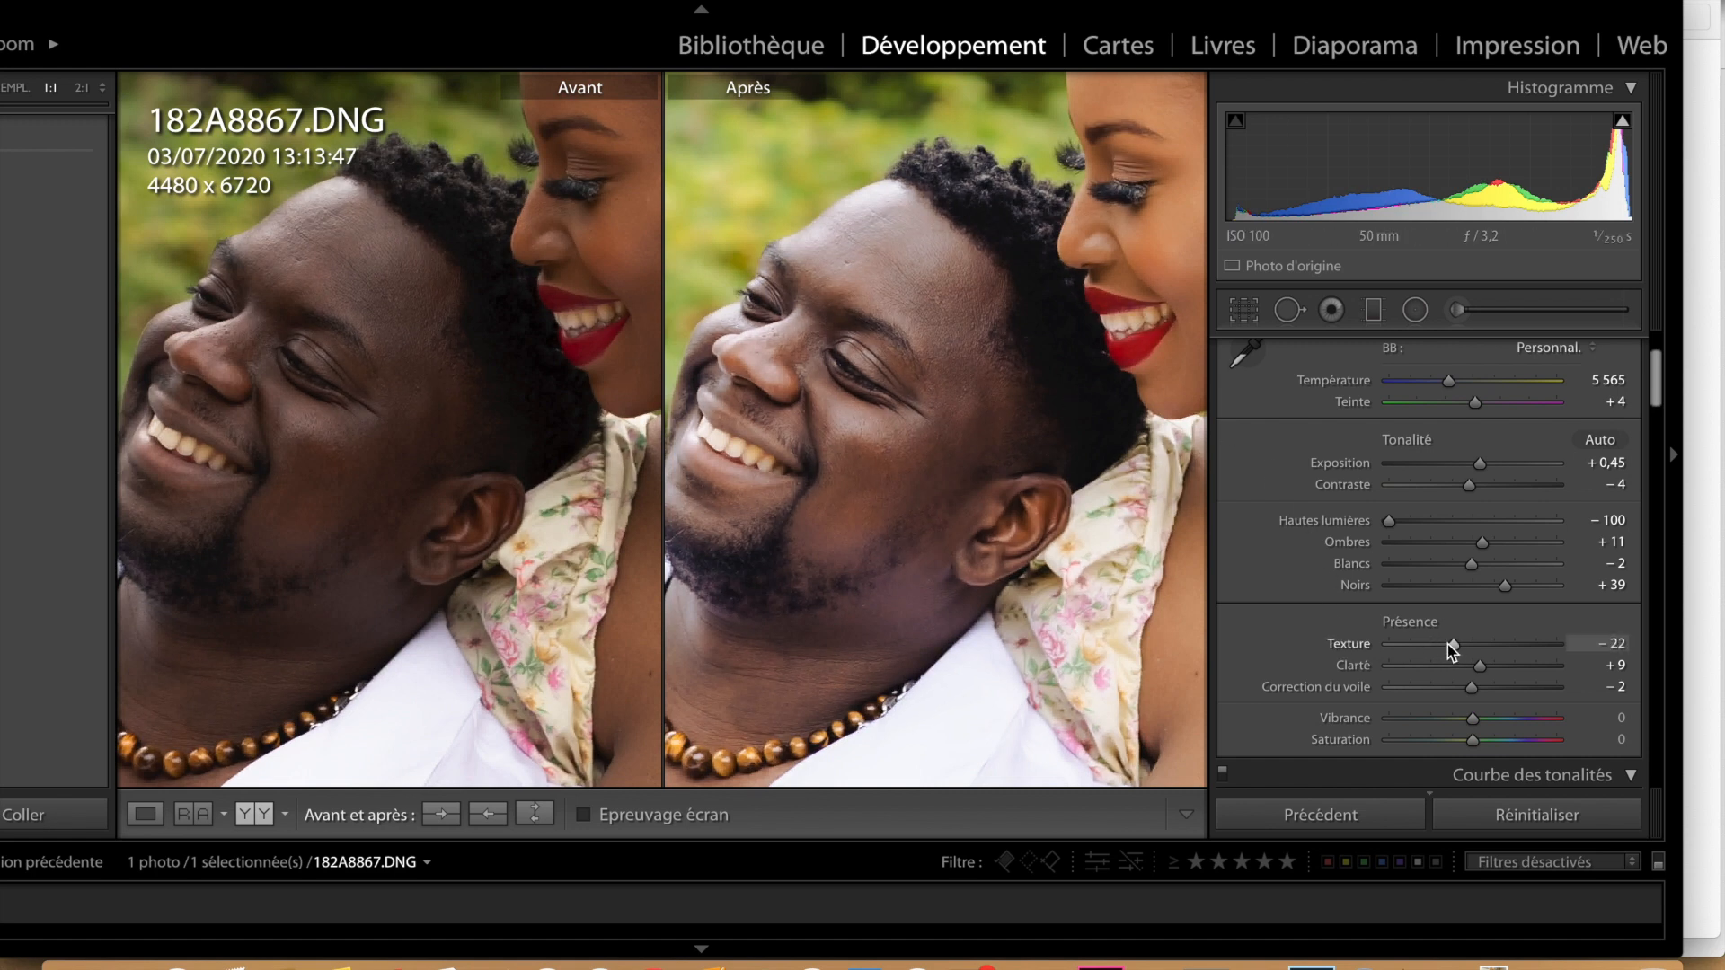
left_click_drag(954, 539, 819, 611)
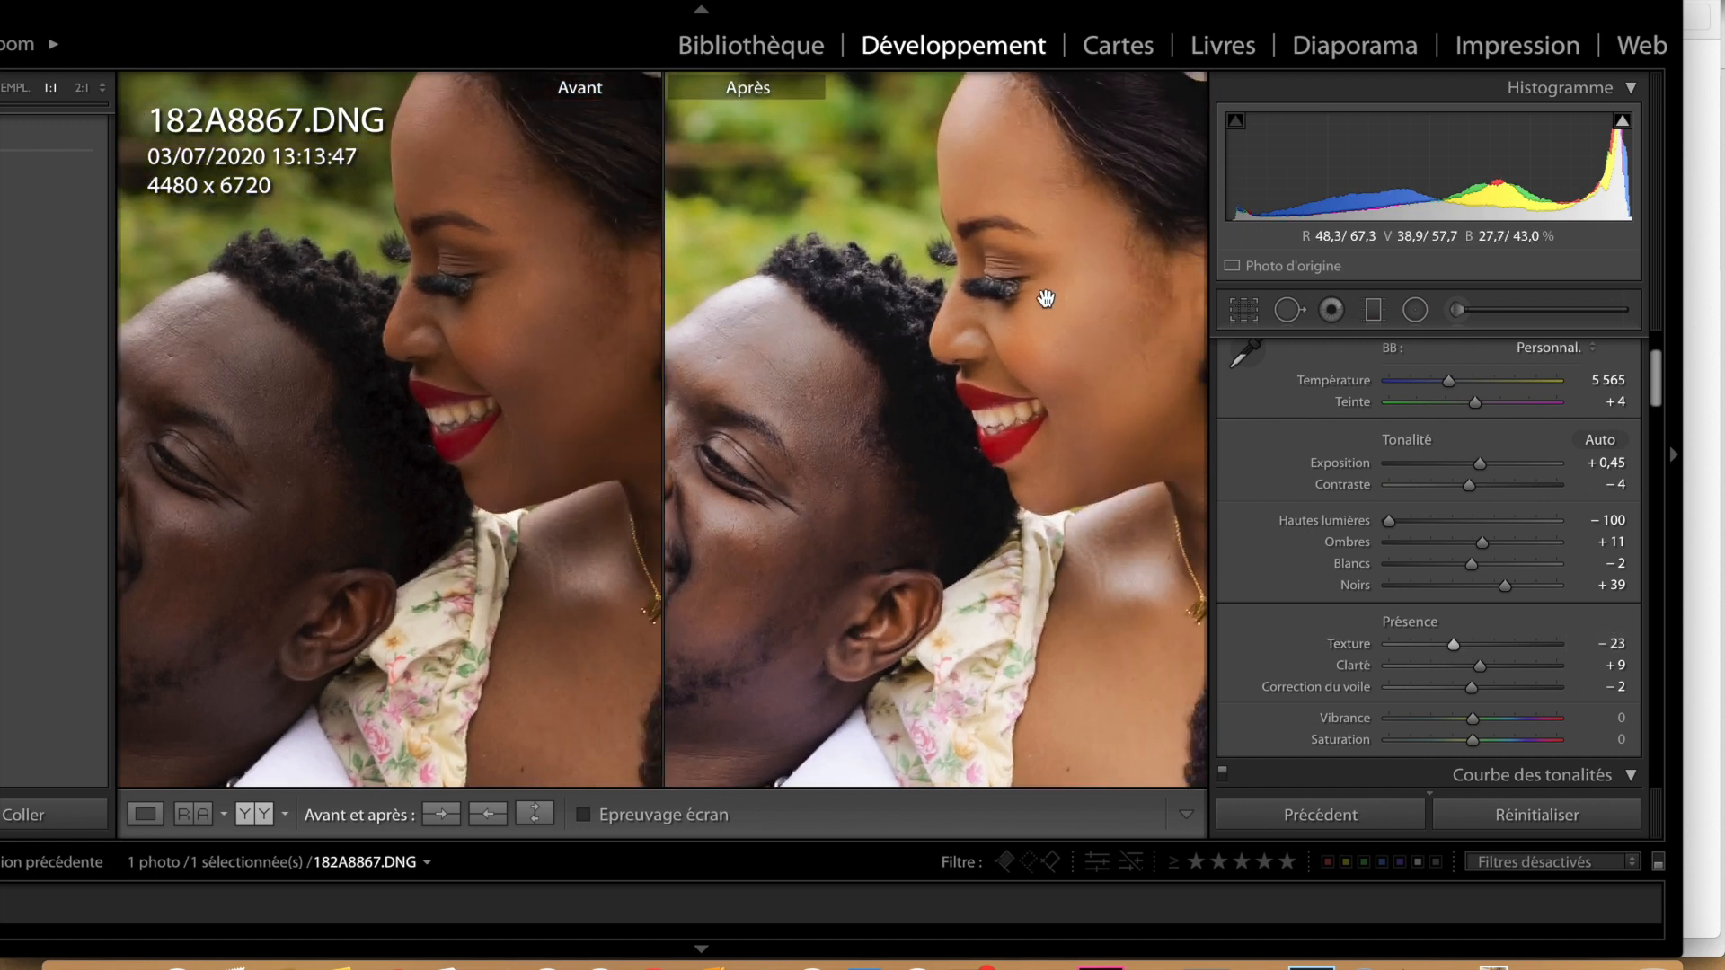
left_click_drag(1059, 551, 953, 523)
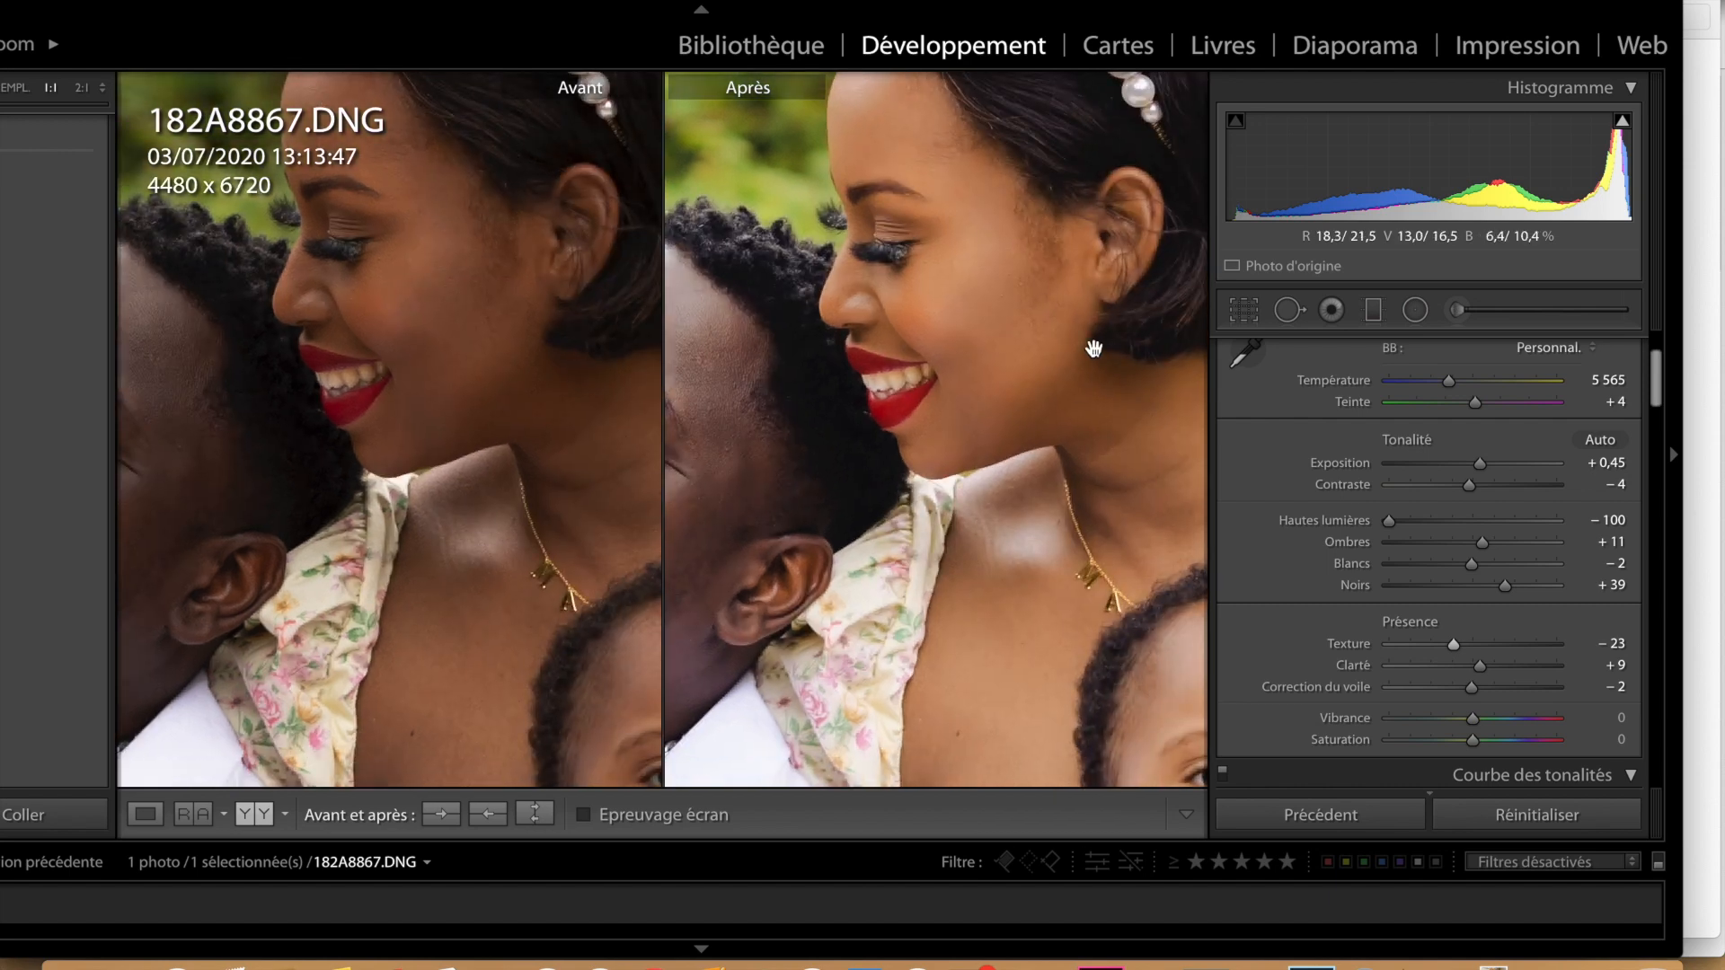
left_click_drag(994, 440, 916, 243)
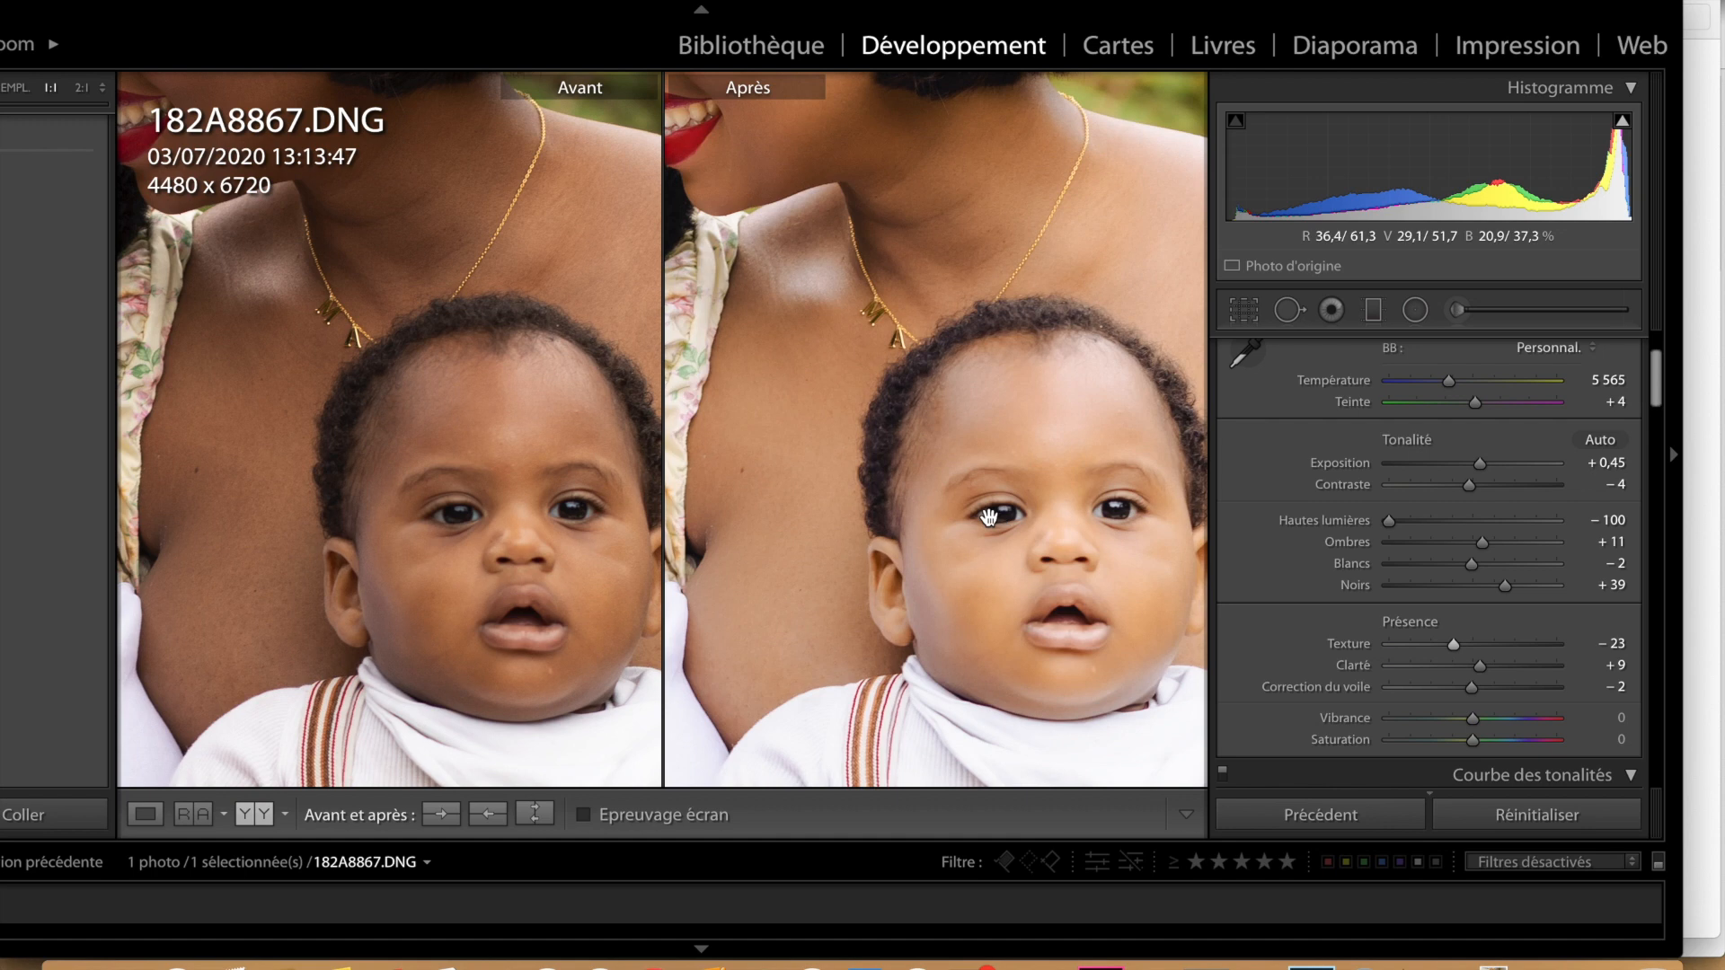
left_click(160, 817)
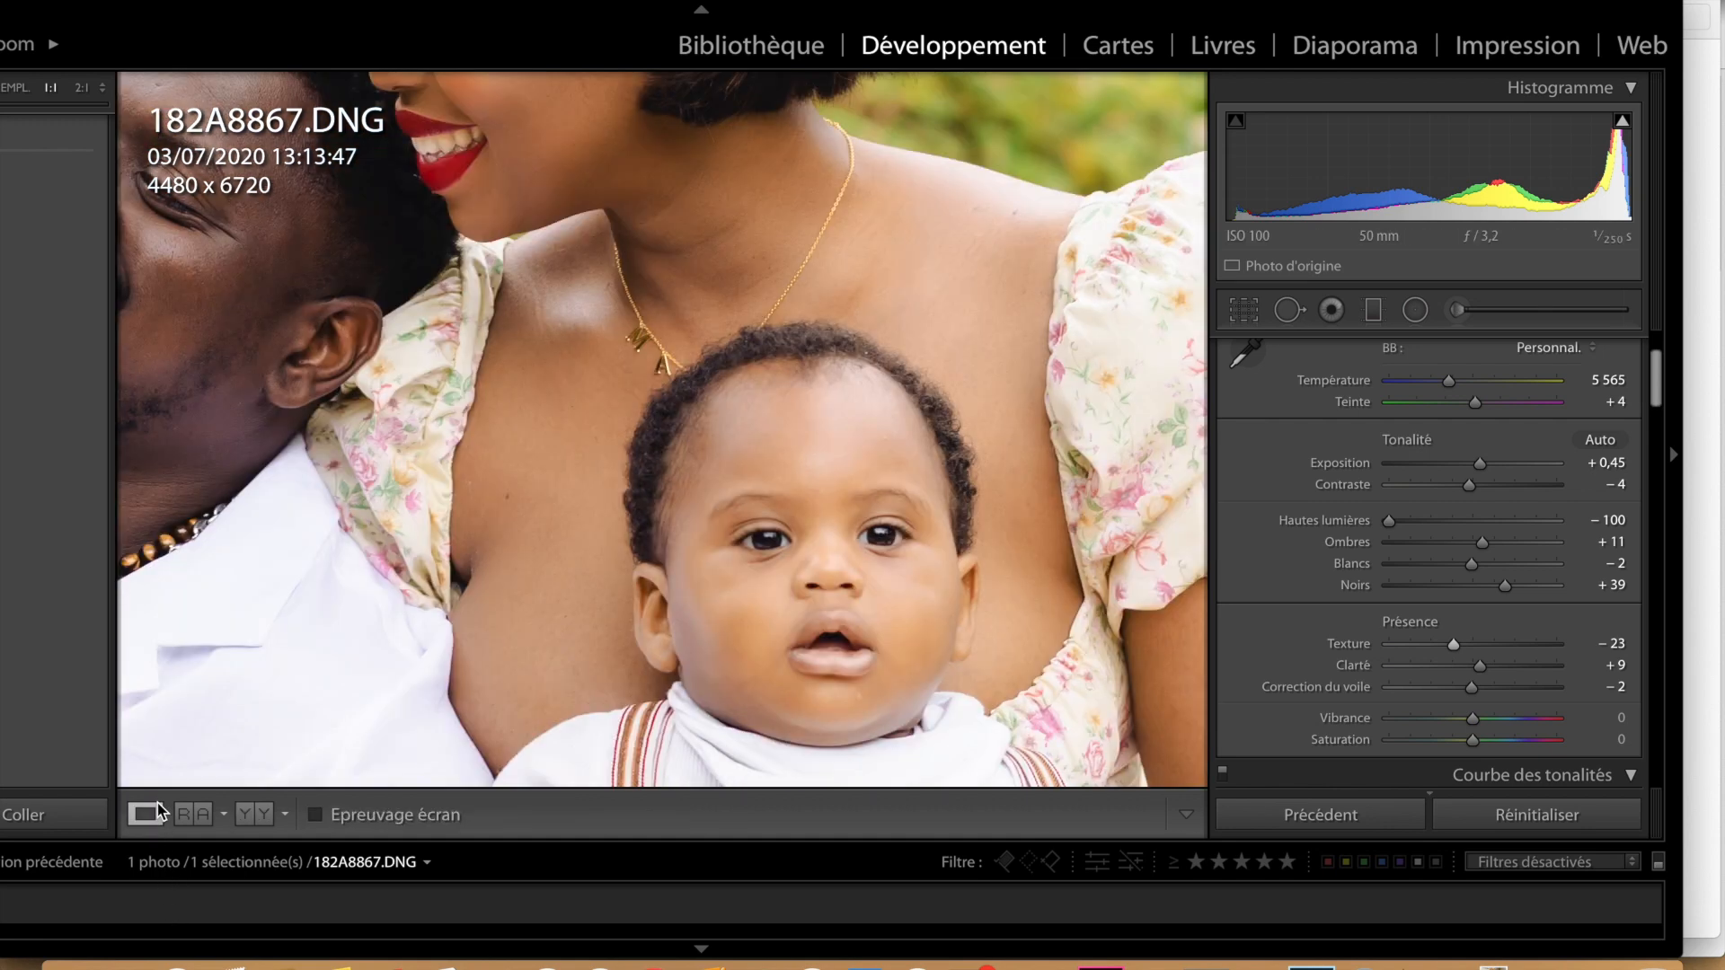
left_click(631, 451)
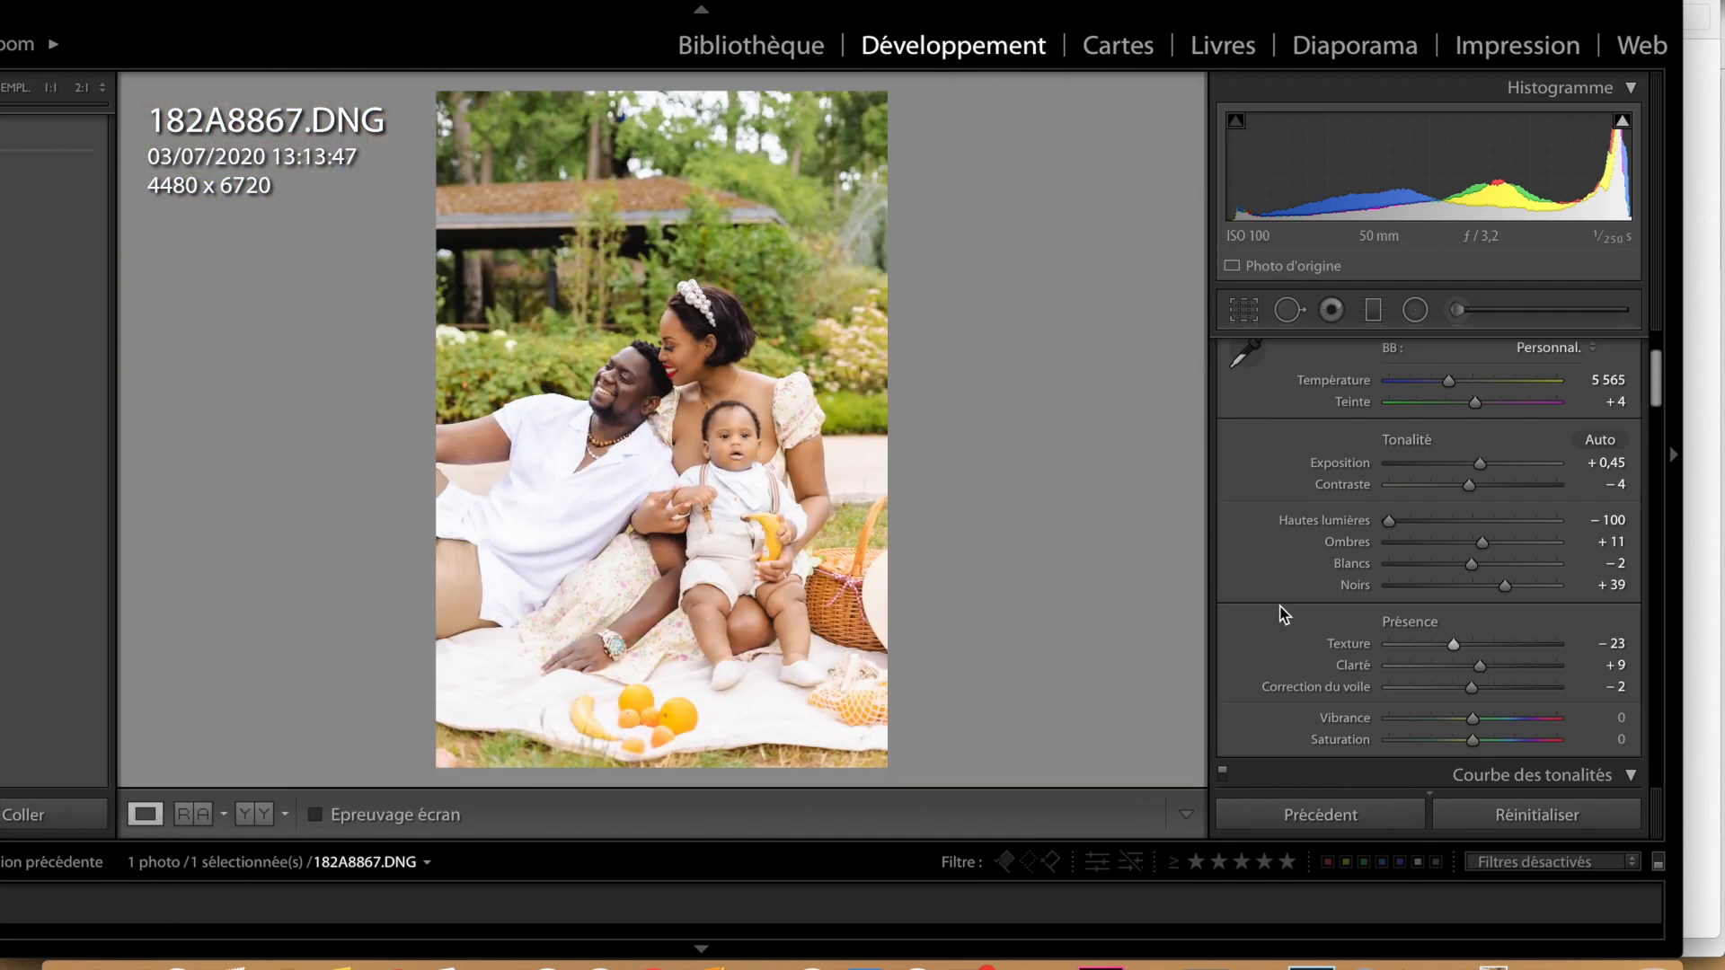
Set Texture to +2, reset Clarté to 0, and zoom in on the couple's faces.
scroll(1517, 584, "down", 5)
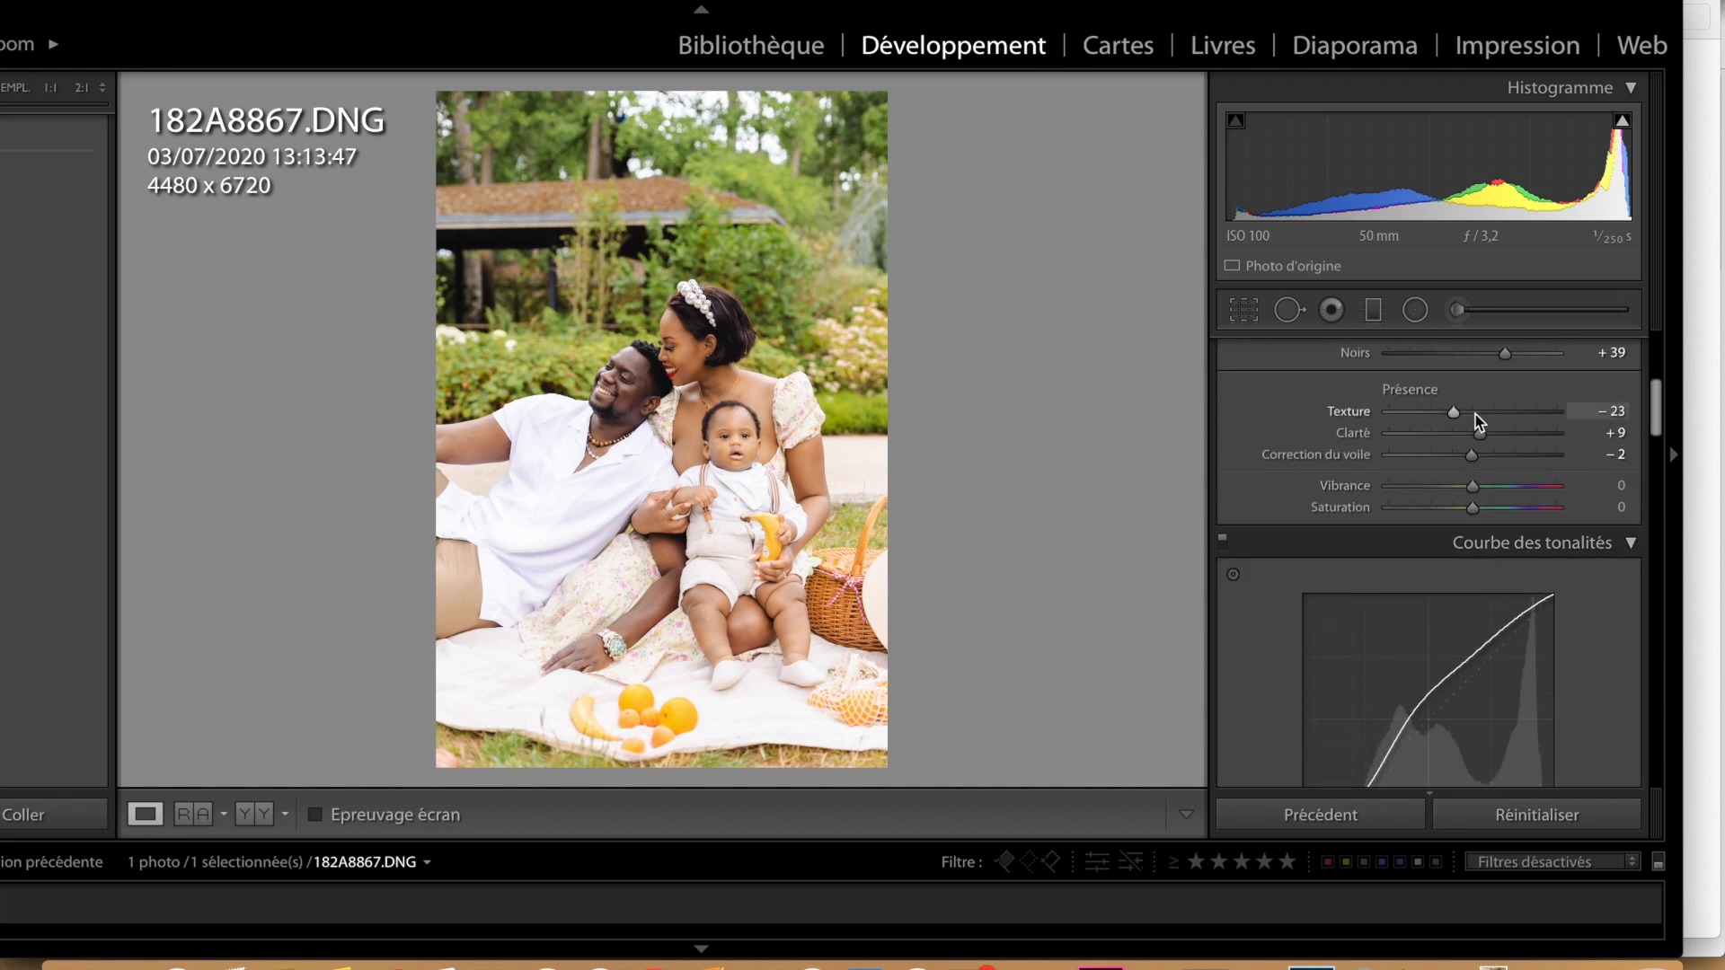
double_click(1478, 436)
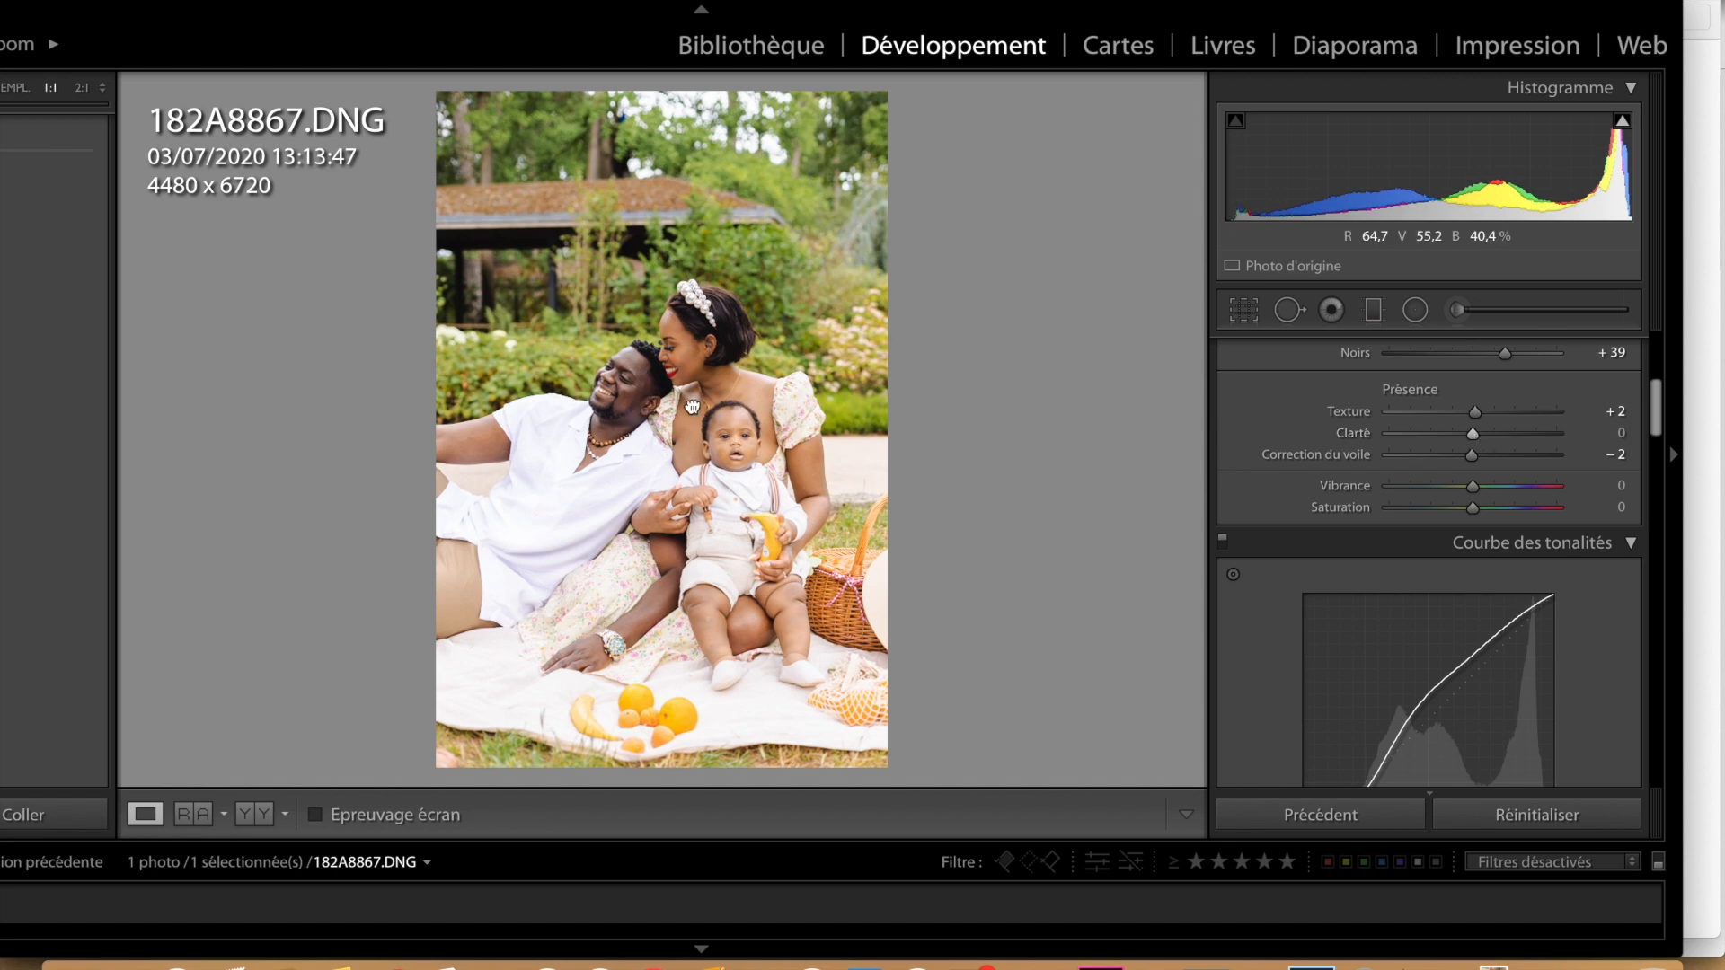
key("z")
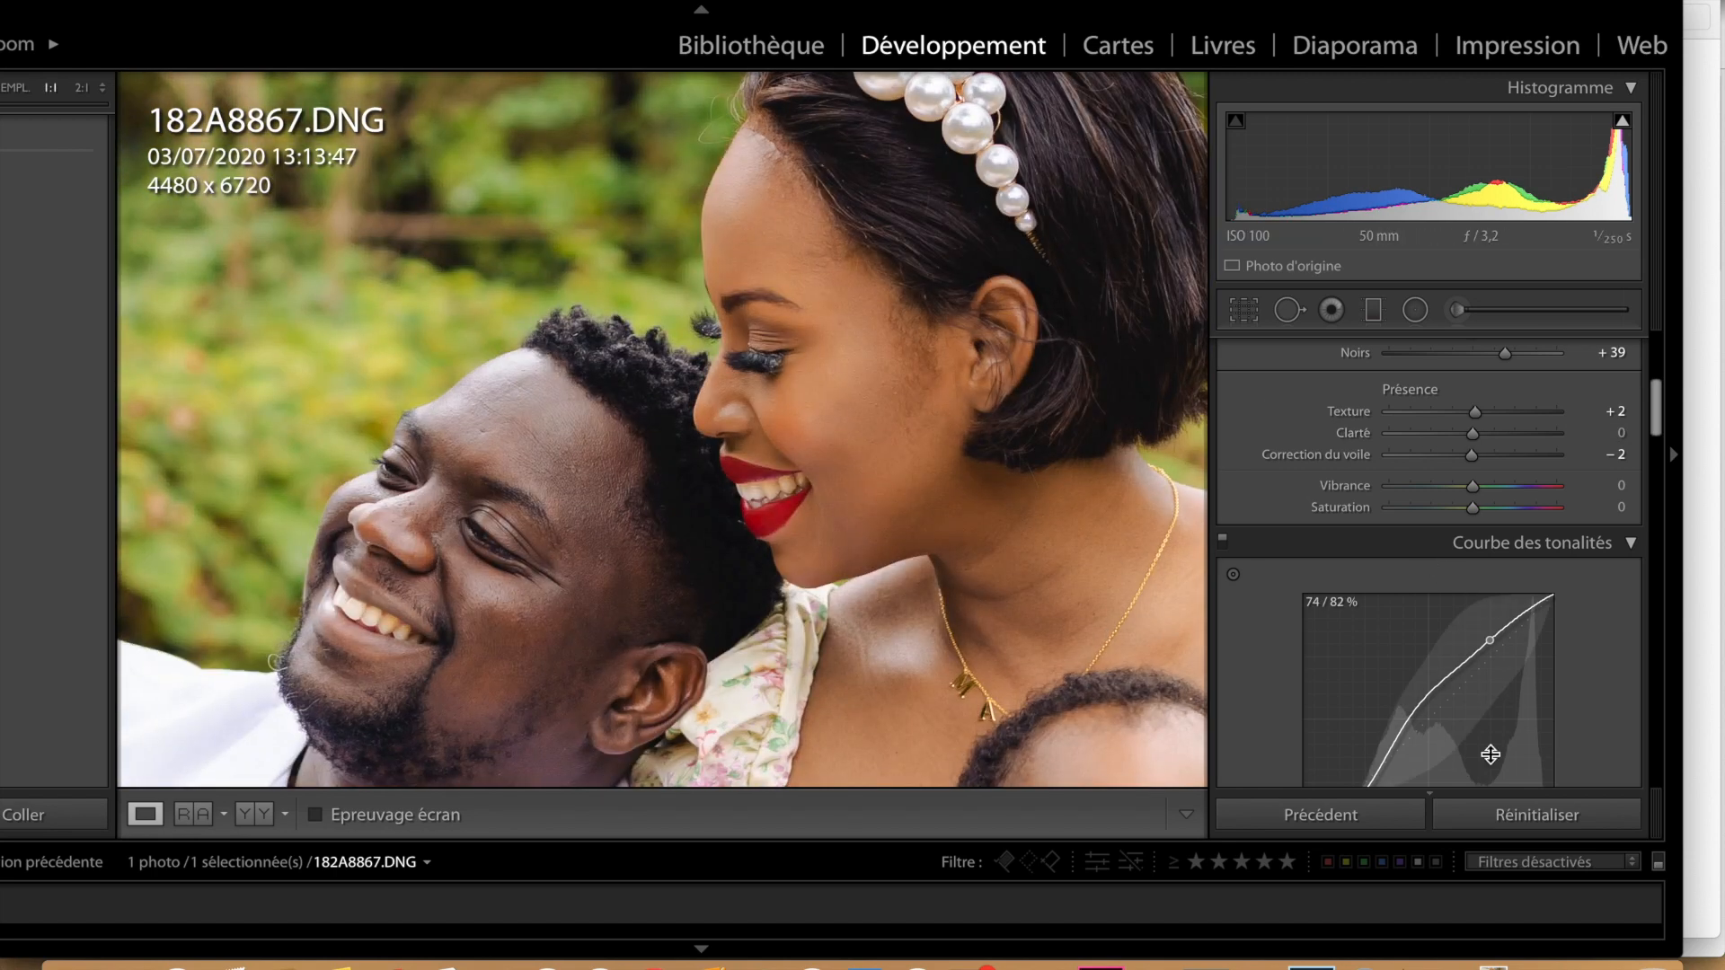
Try stronger sharpening by raising the Netteté Gain to 101 and setting it to 71.
scroll(1483, 620, "down", 7)
scroll(1483, 620, "down", 10)
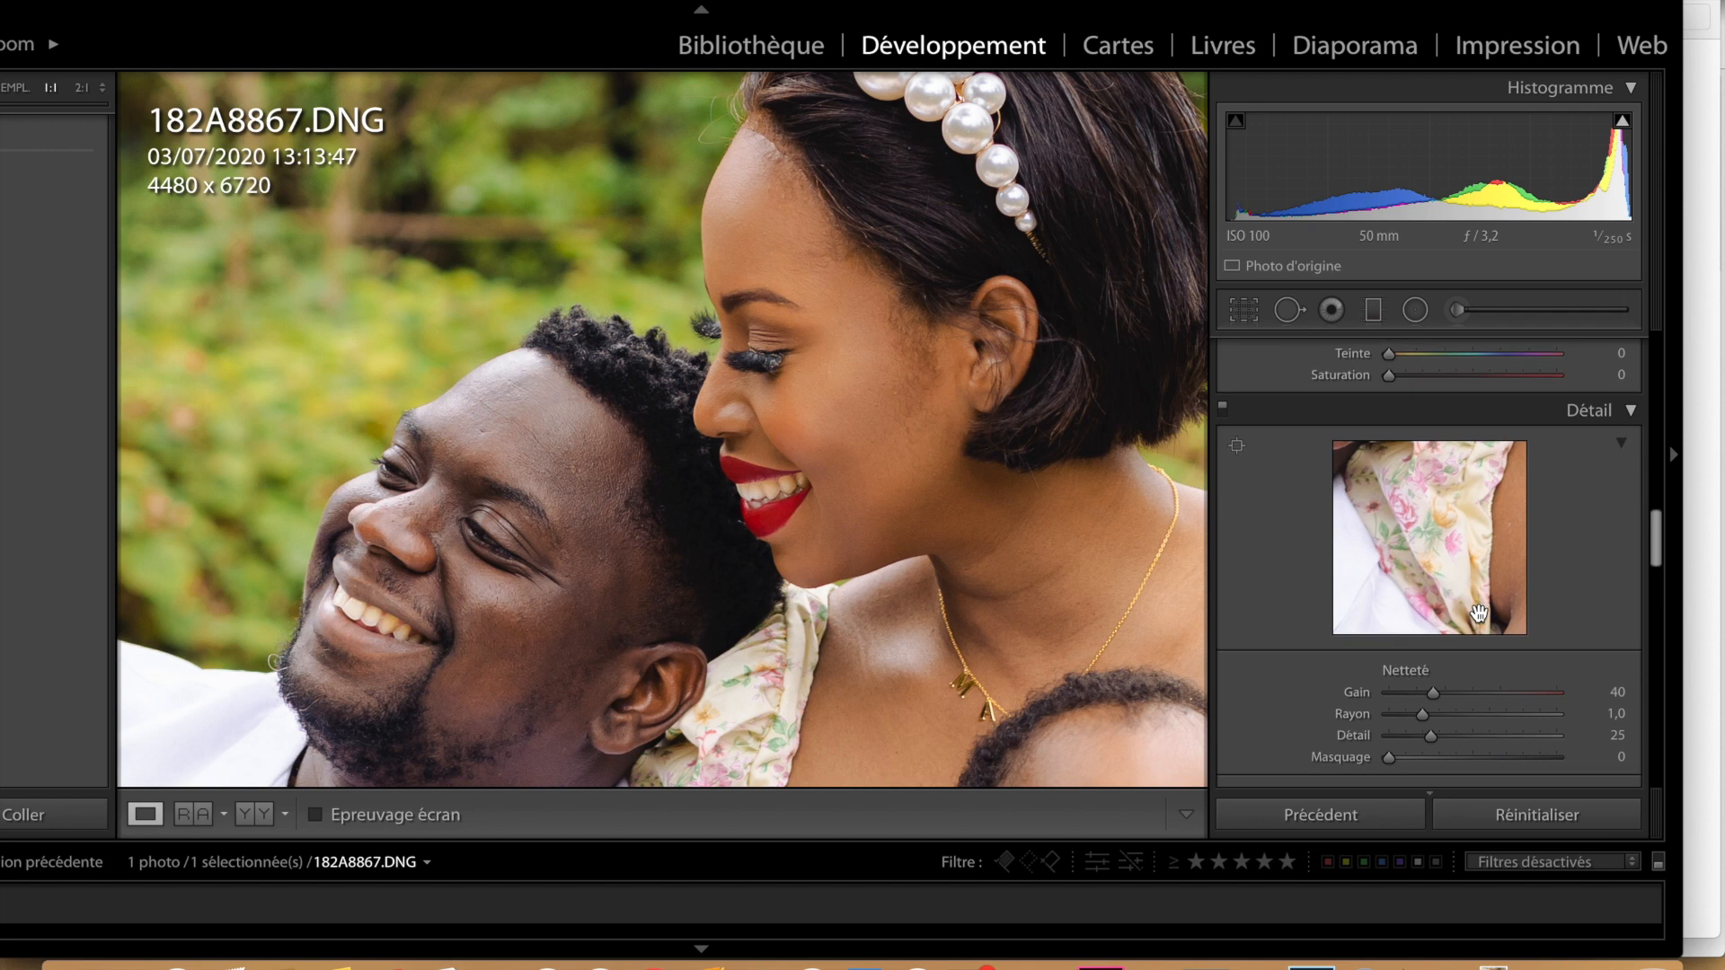
scroll(1482, 620, "up", 2)
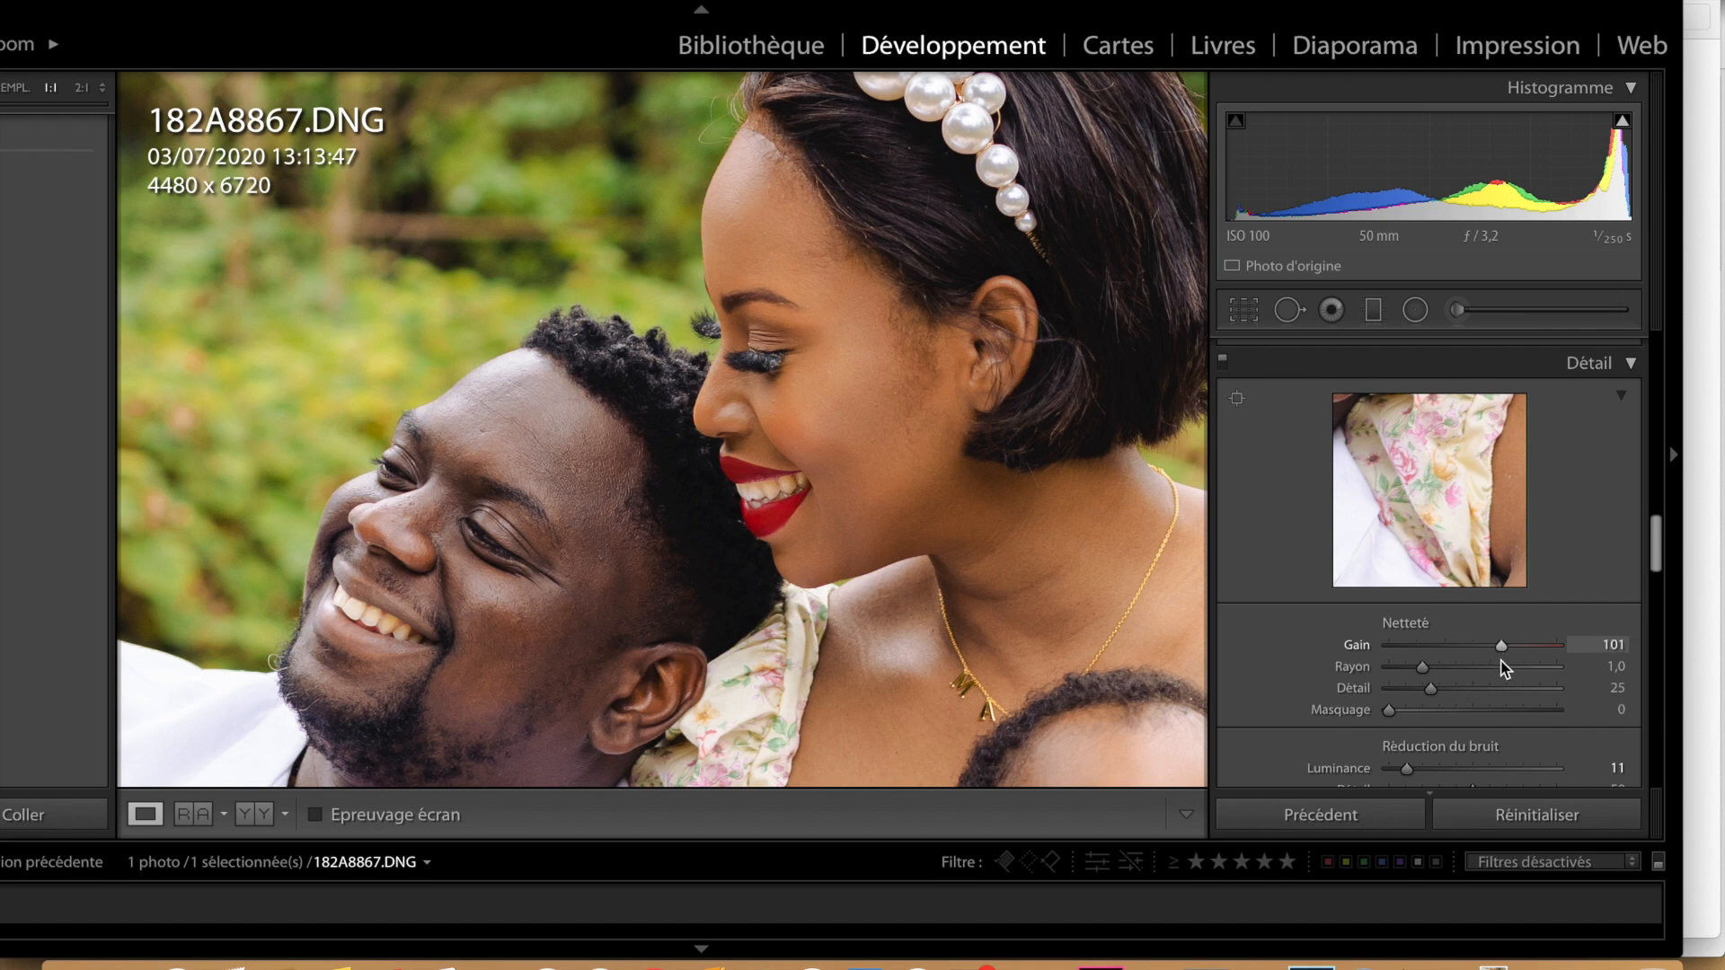
left_click_drag(1505, 667, 1547, 667)
left_click_drag(1480, 645, 1469, 643)
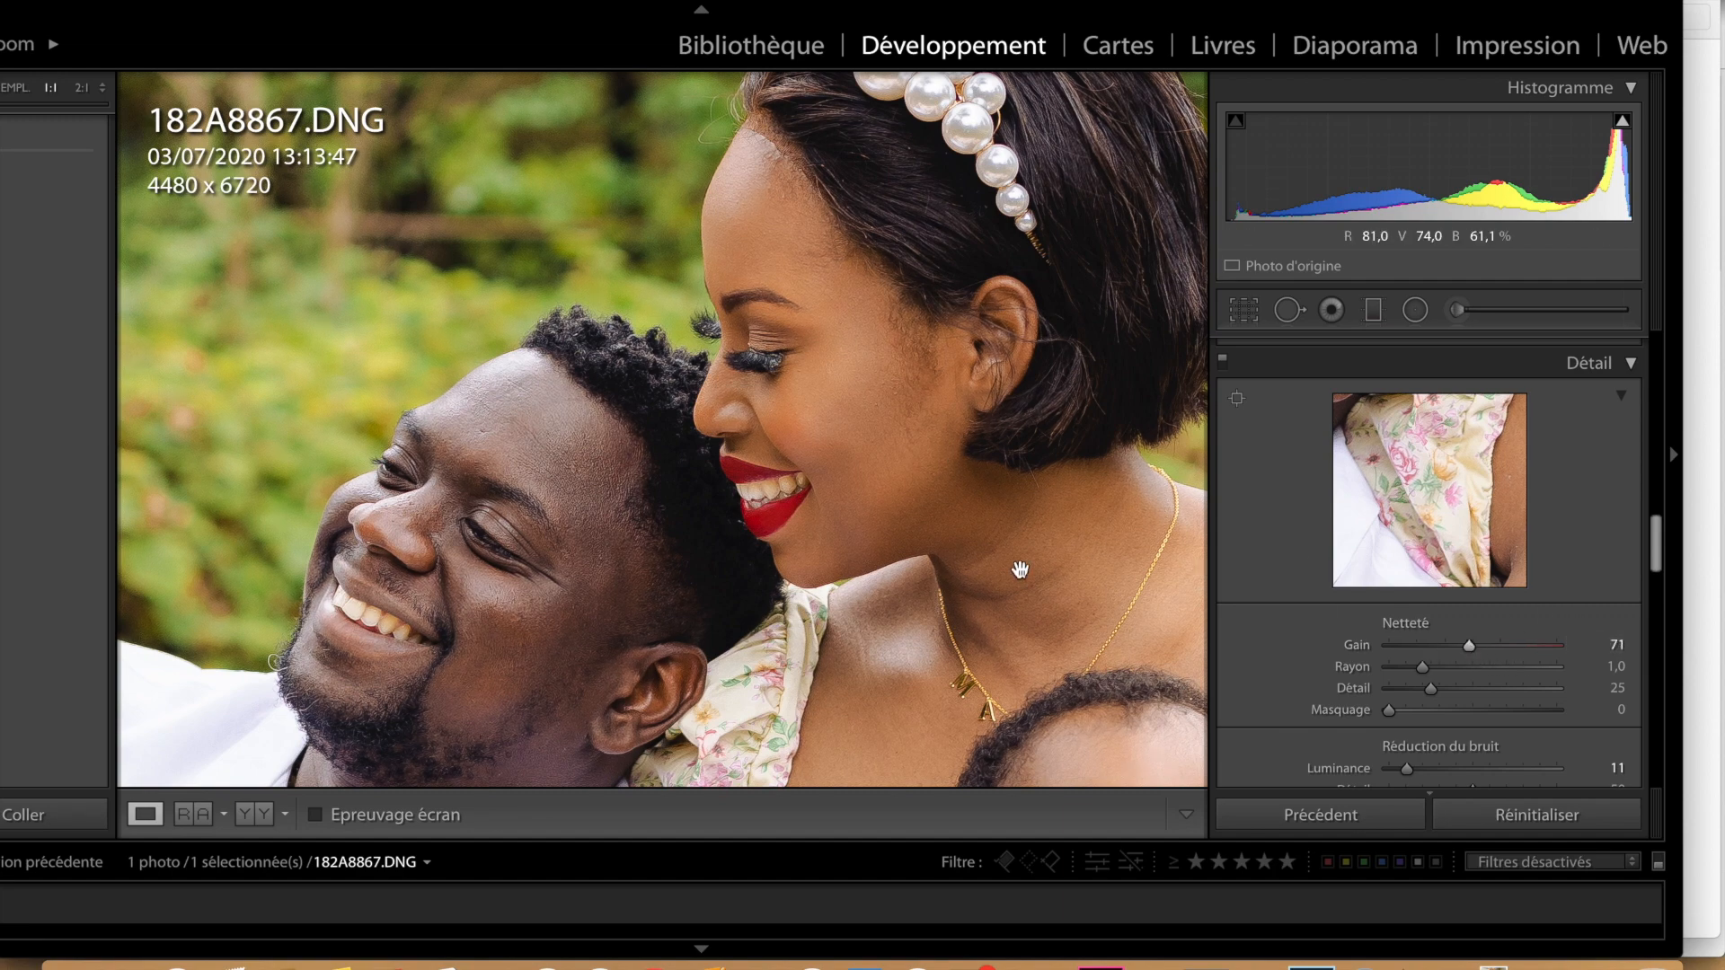
Set the noise reduction Luminance to 37 and inspect the couple's faces.
scroll(816, 631, "down", 5)
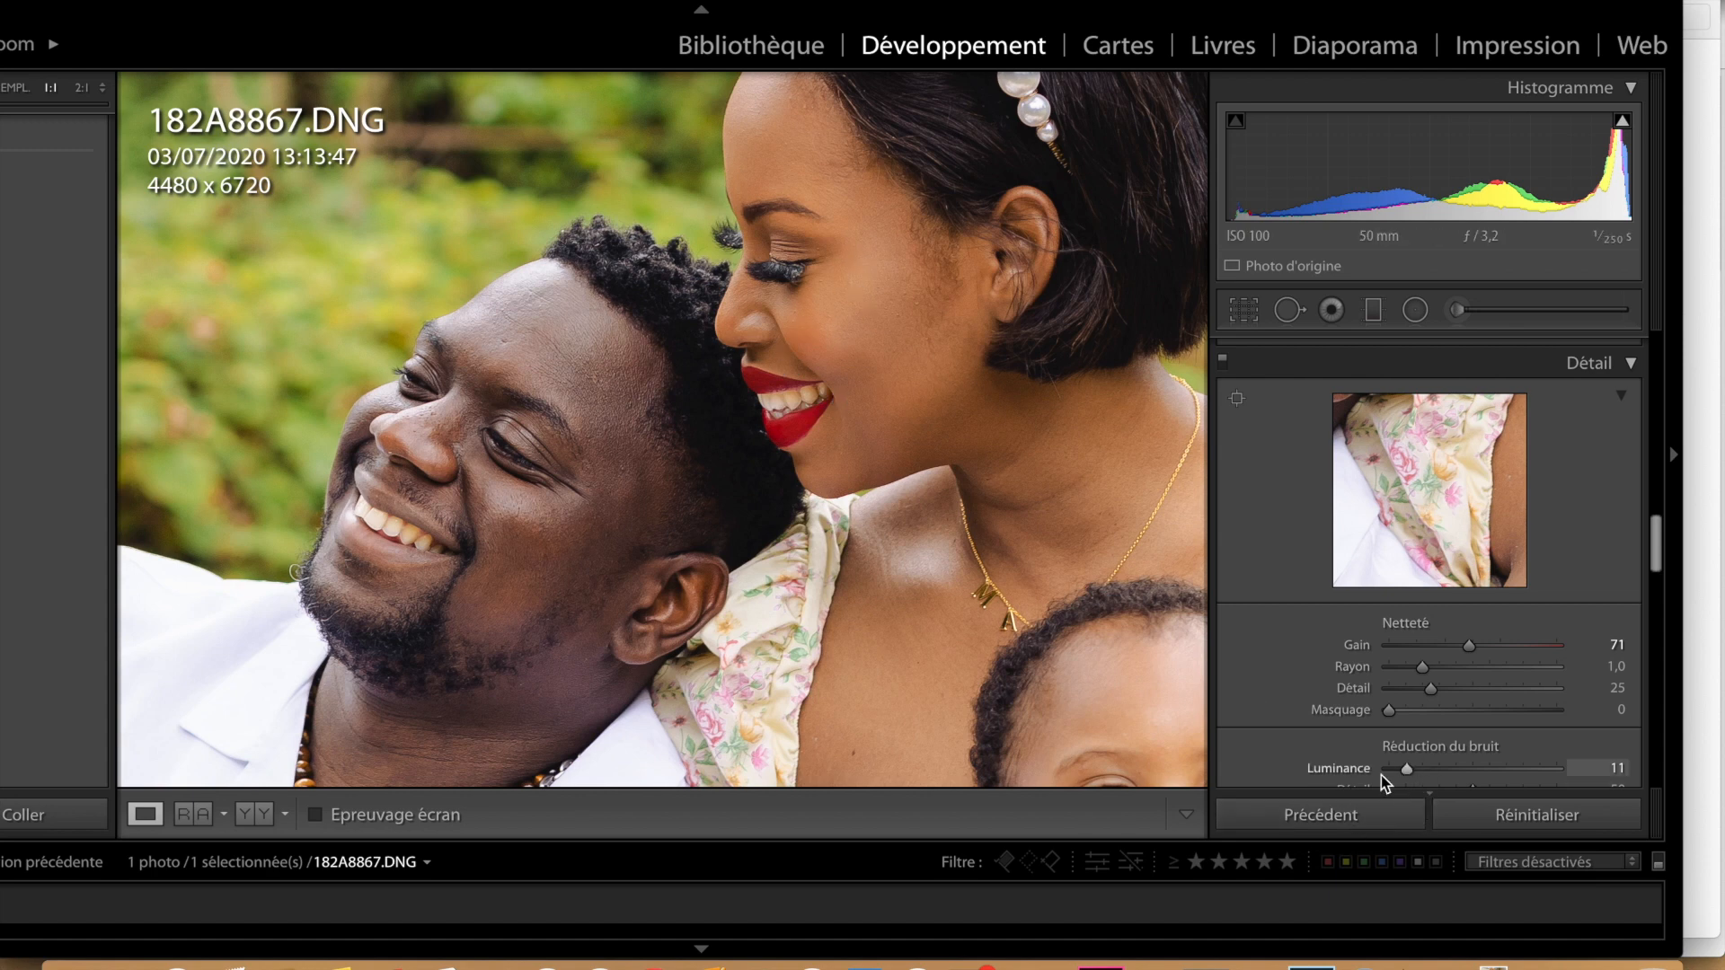
left_click_drag(1414, 773, 1447, 773)
left_click_drag(980, 448, 1001, 511)
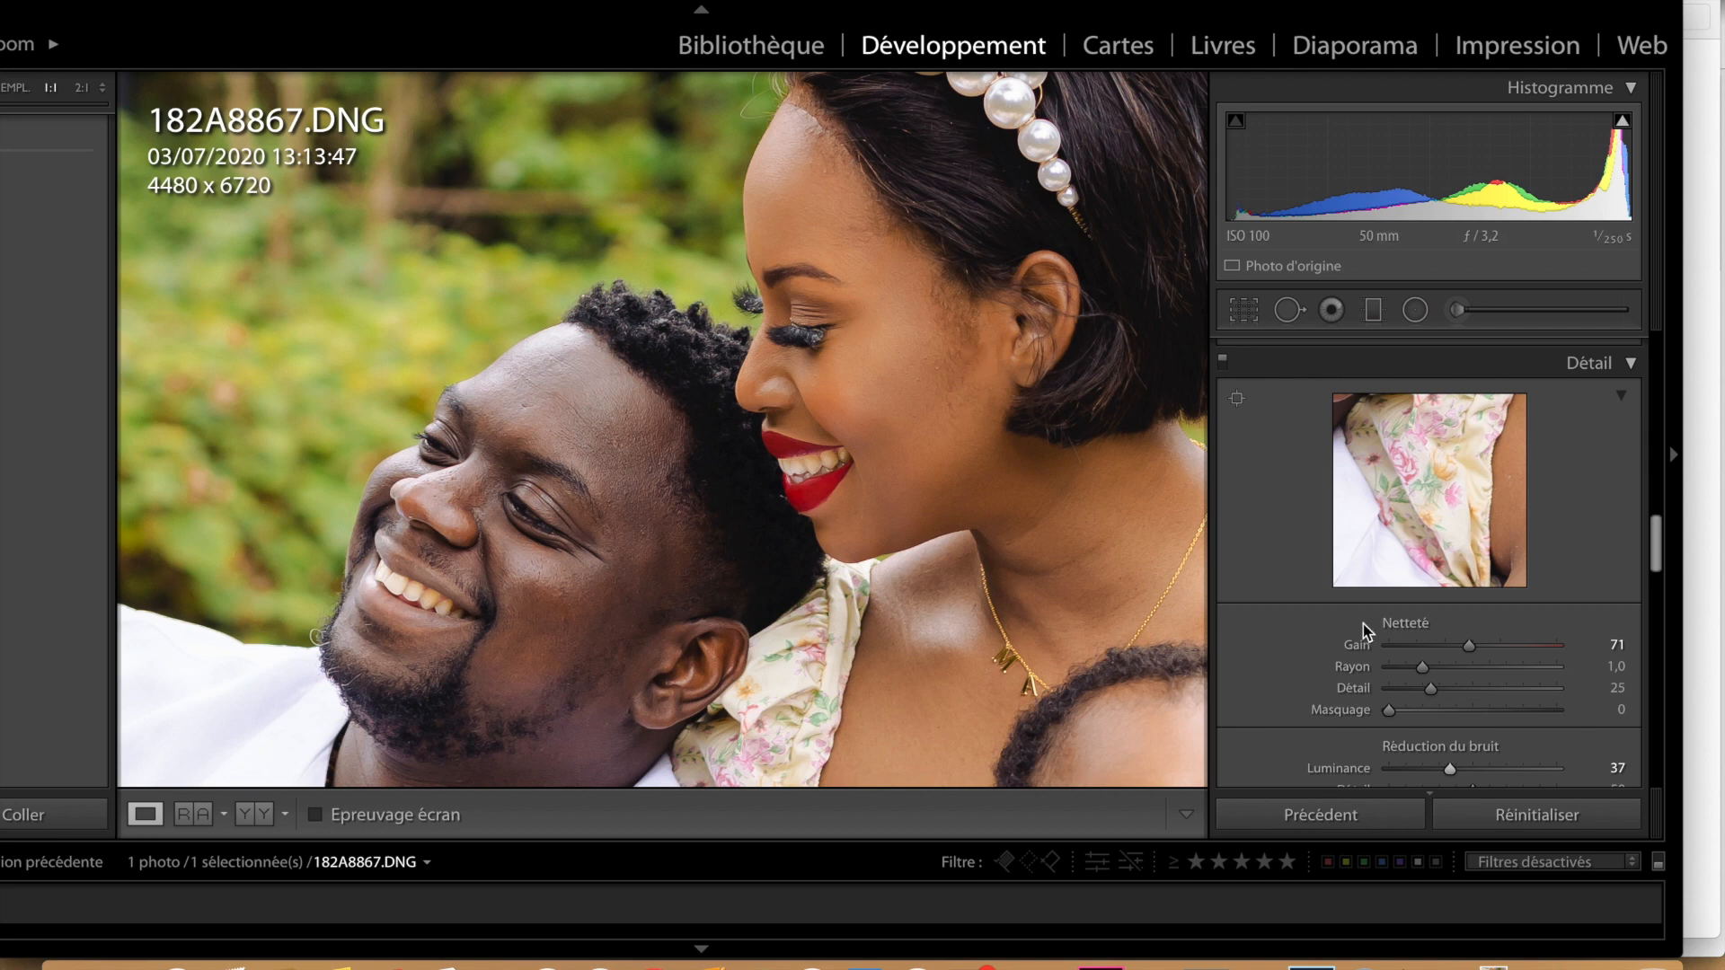
Set Texture to −28 and compare the couple's faces side by side with the original.
scroll(1469, 550, "up", 5)
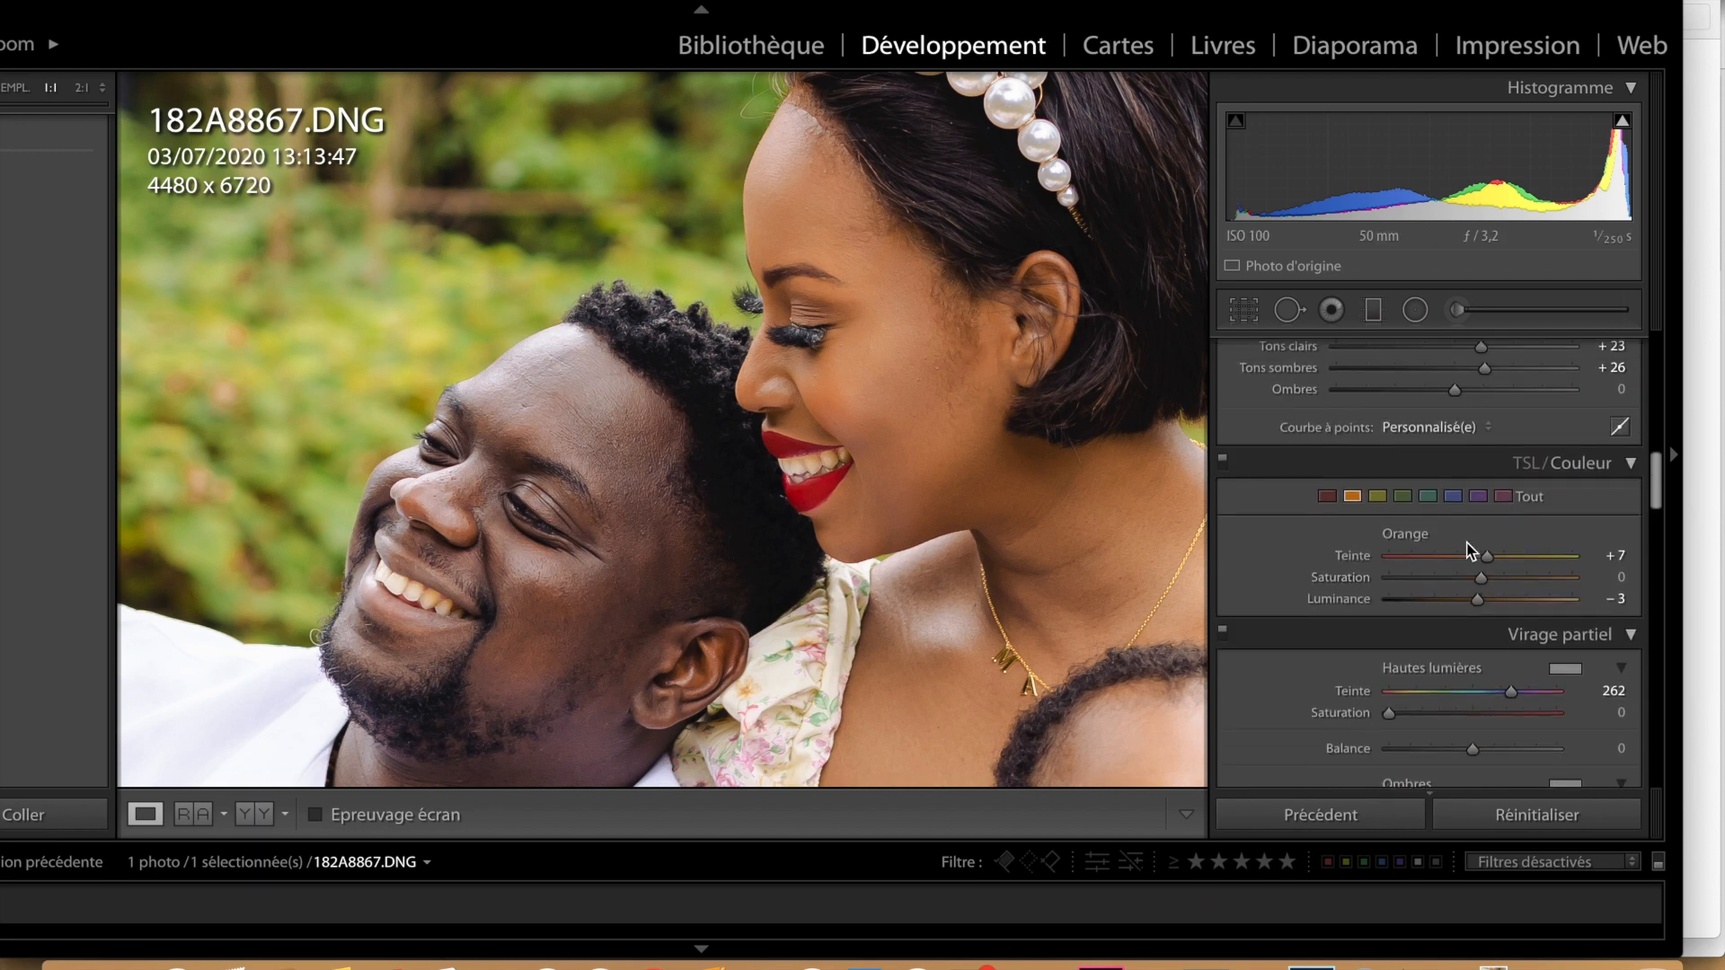
scroll(1401, 535, "up", 3)
scroll(1400, 535, "up", 5)
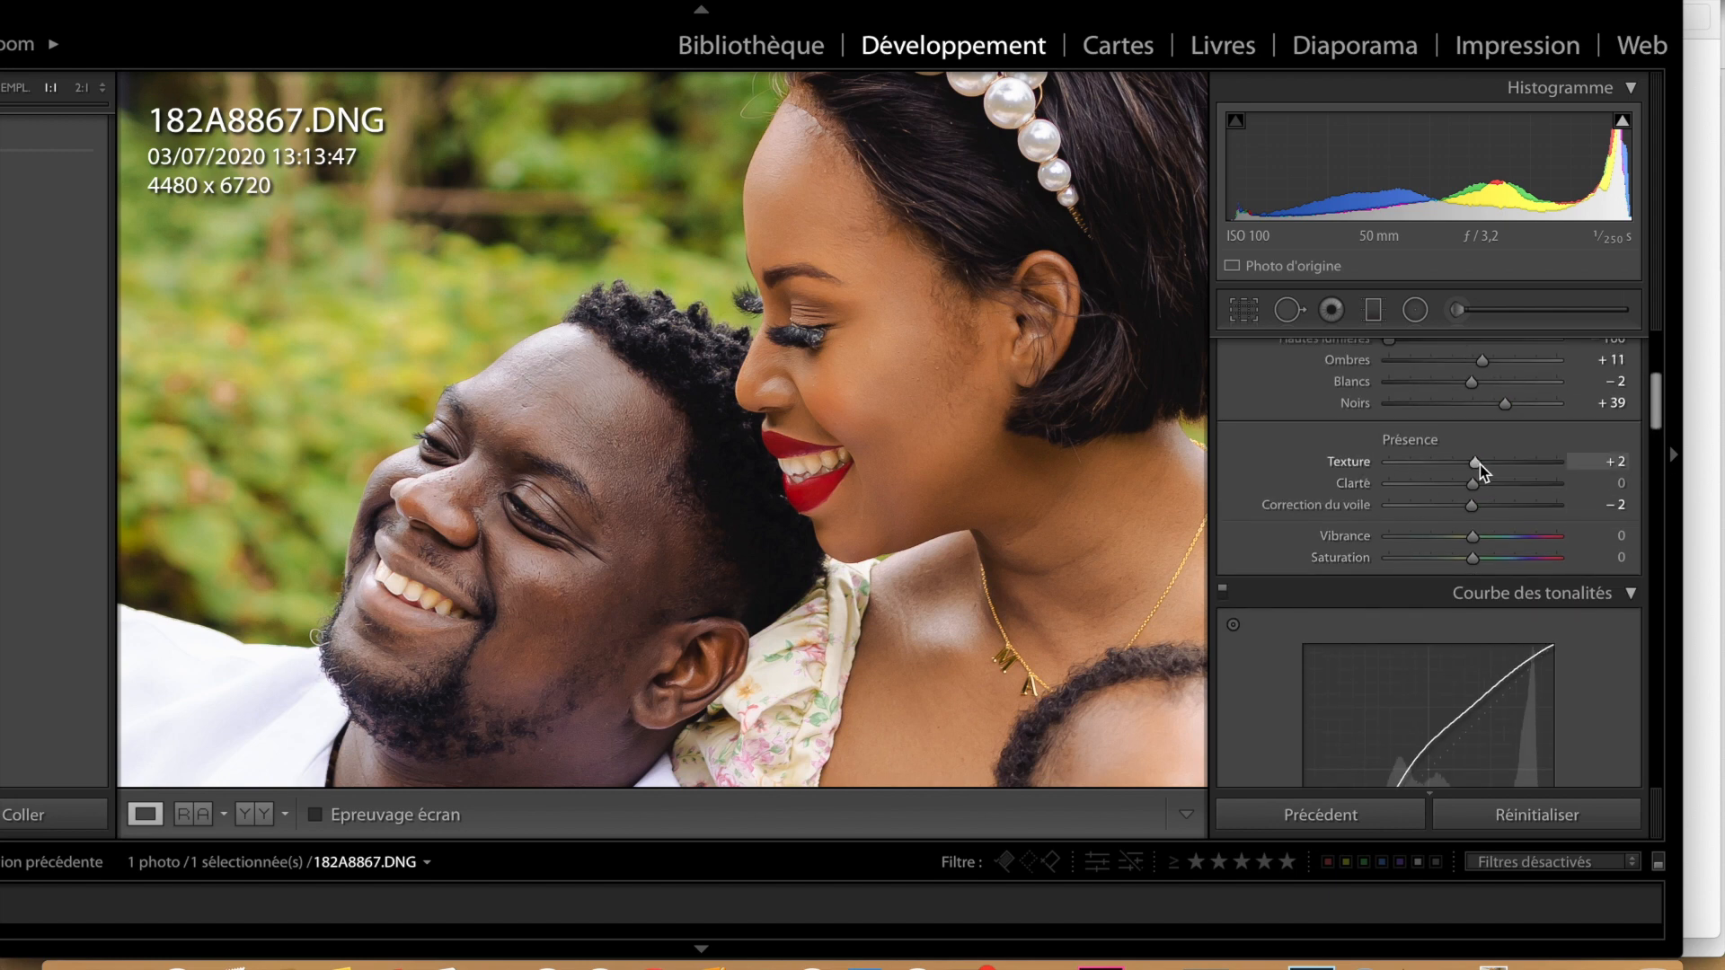
left_click_drag(1479, 465, 1453, 464)
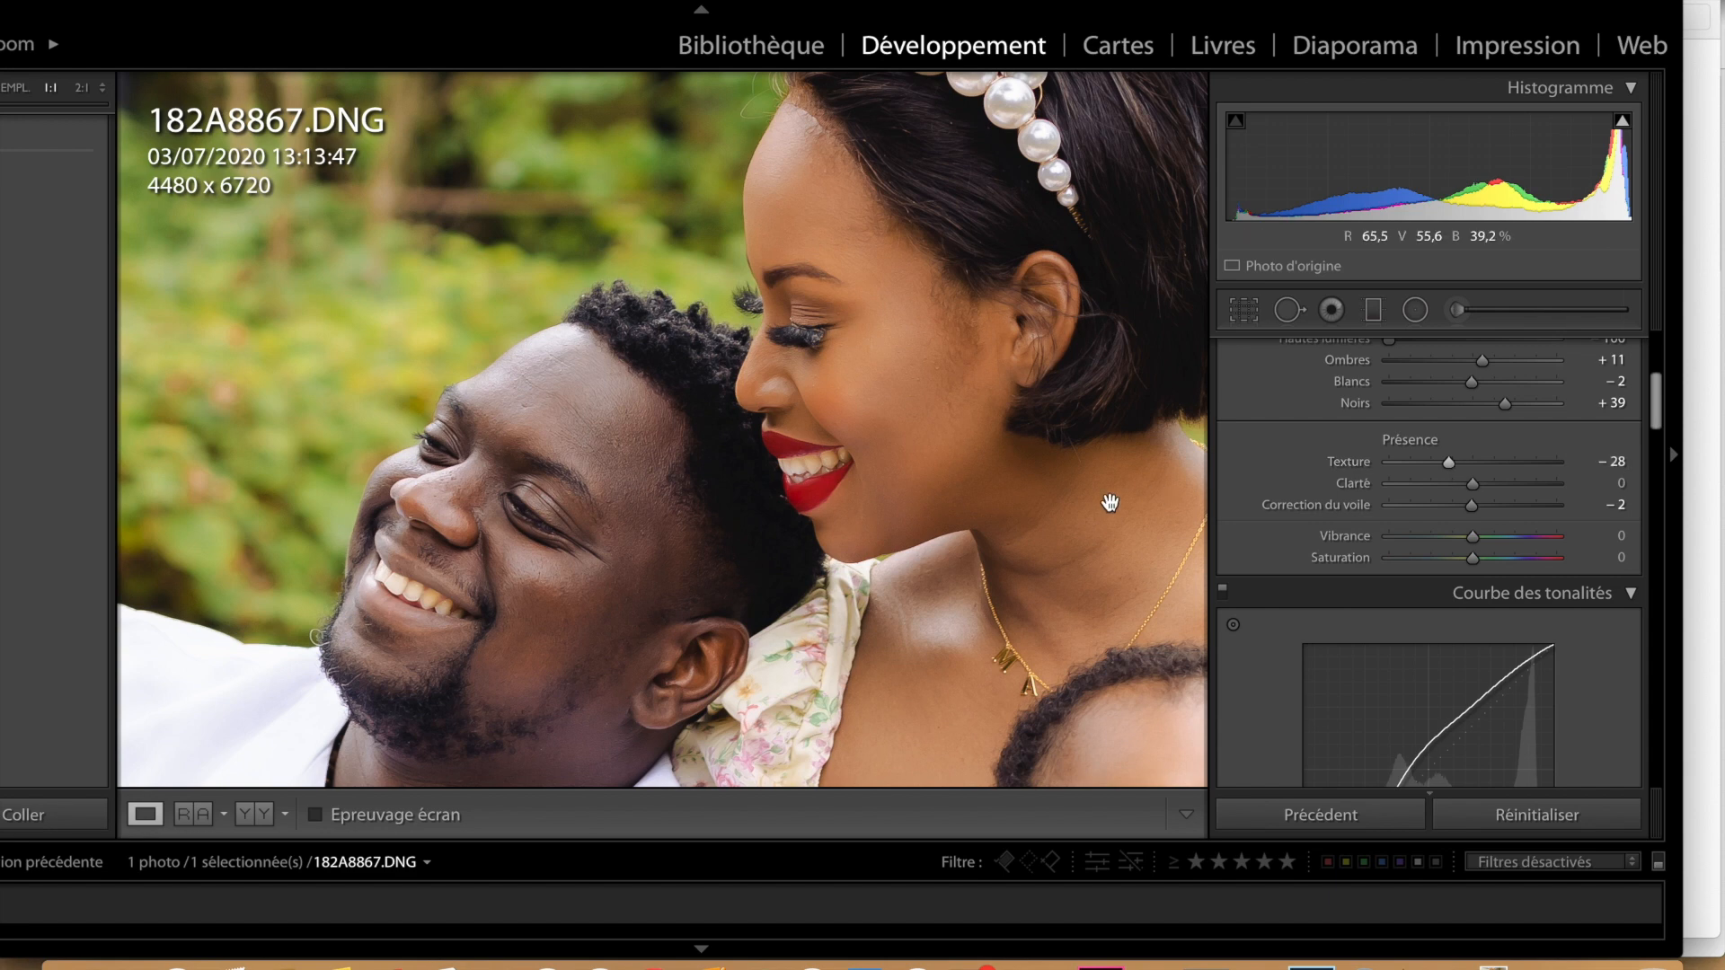
left_click(245, 816)
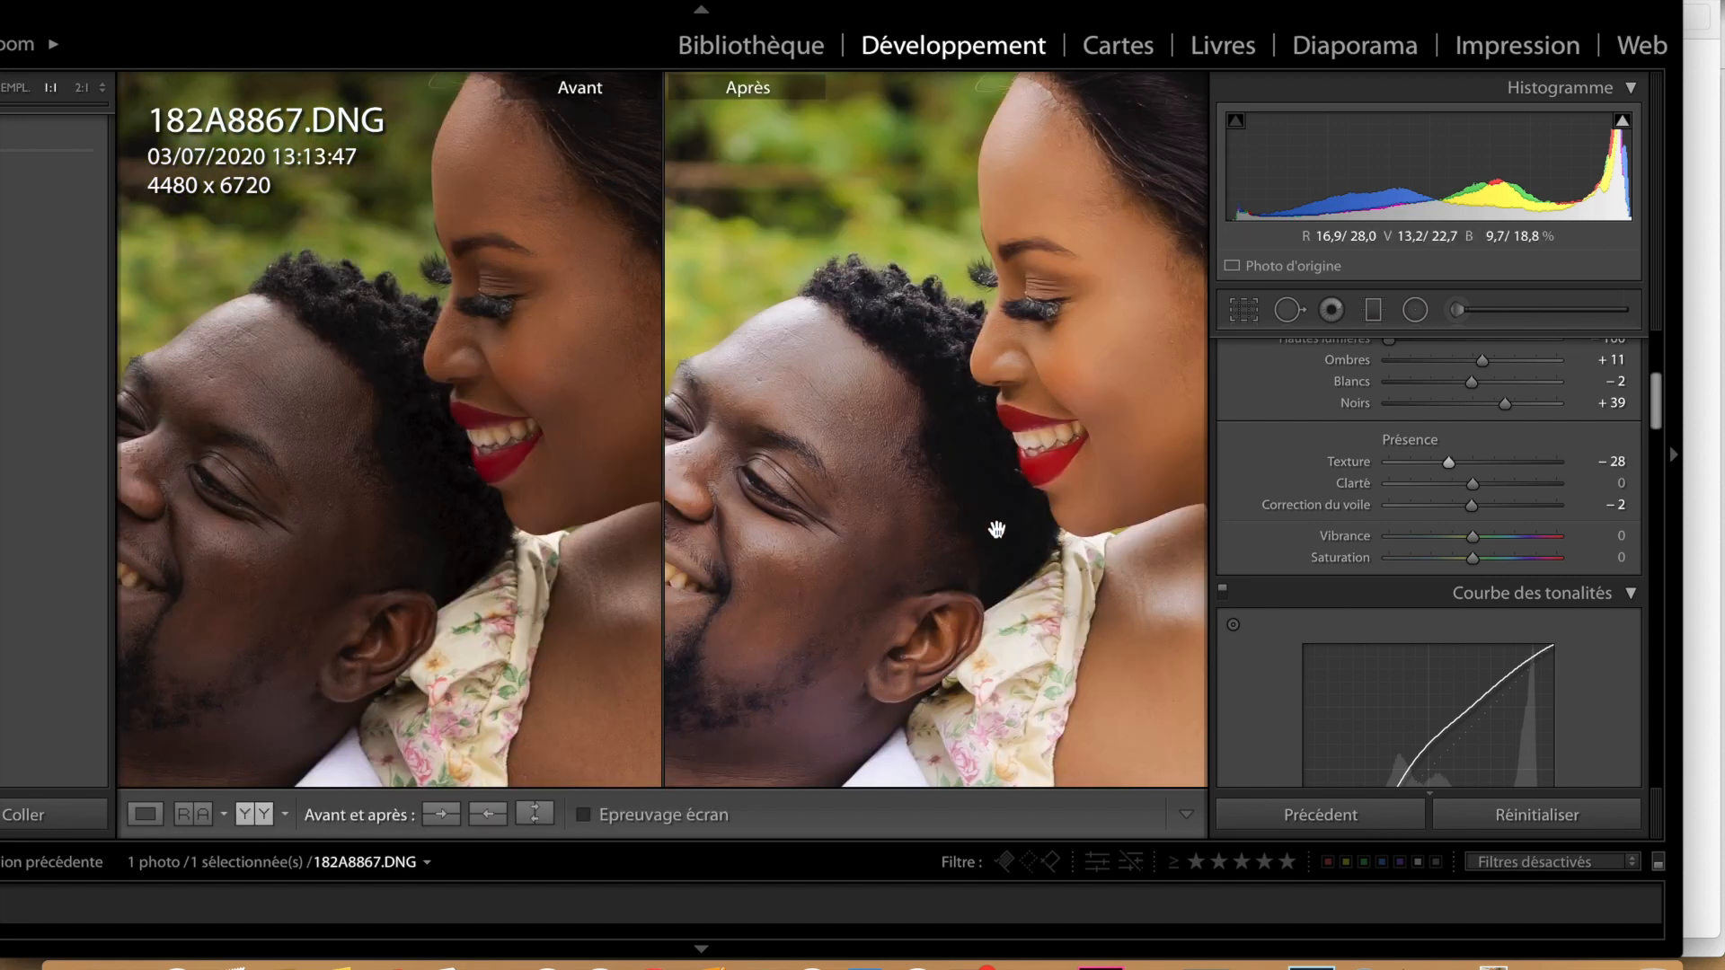
left_click_drag(1005, 555, 1045, 505)
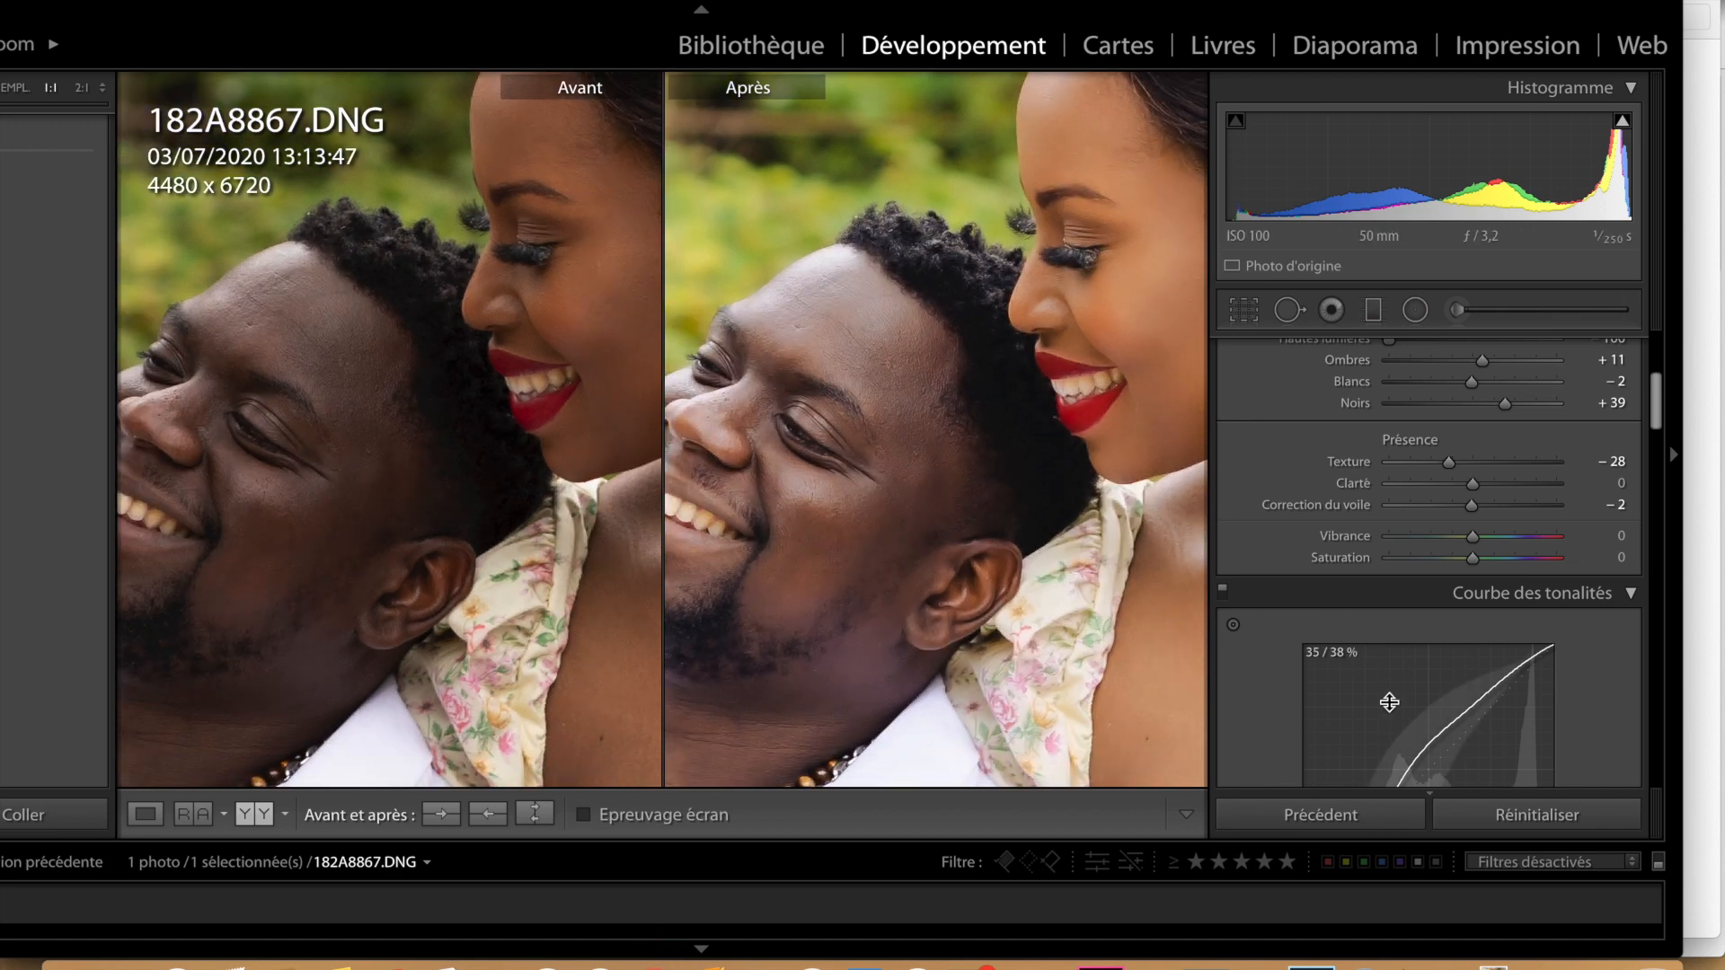
Drop the Netteté Gain to 0 to check its effect on the skin, and set it to 67.
scroll(1389, 703, "down", 8)
scroll(1391, 709, "down", 10)
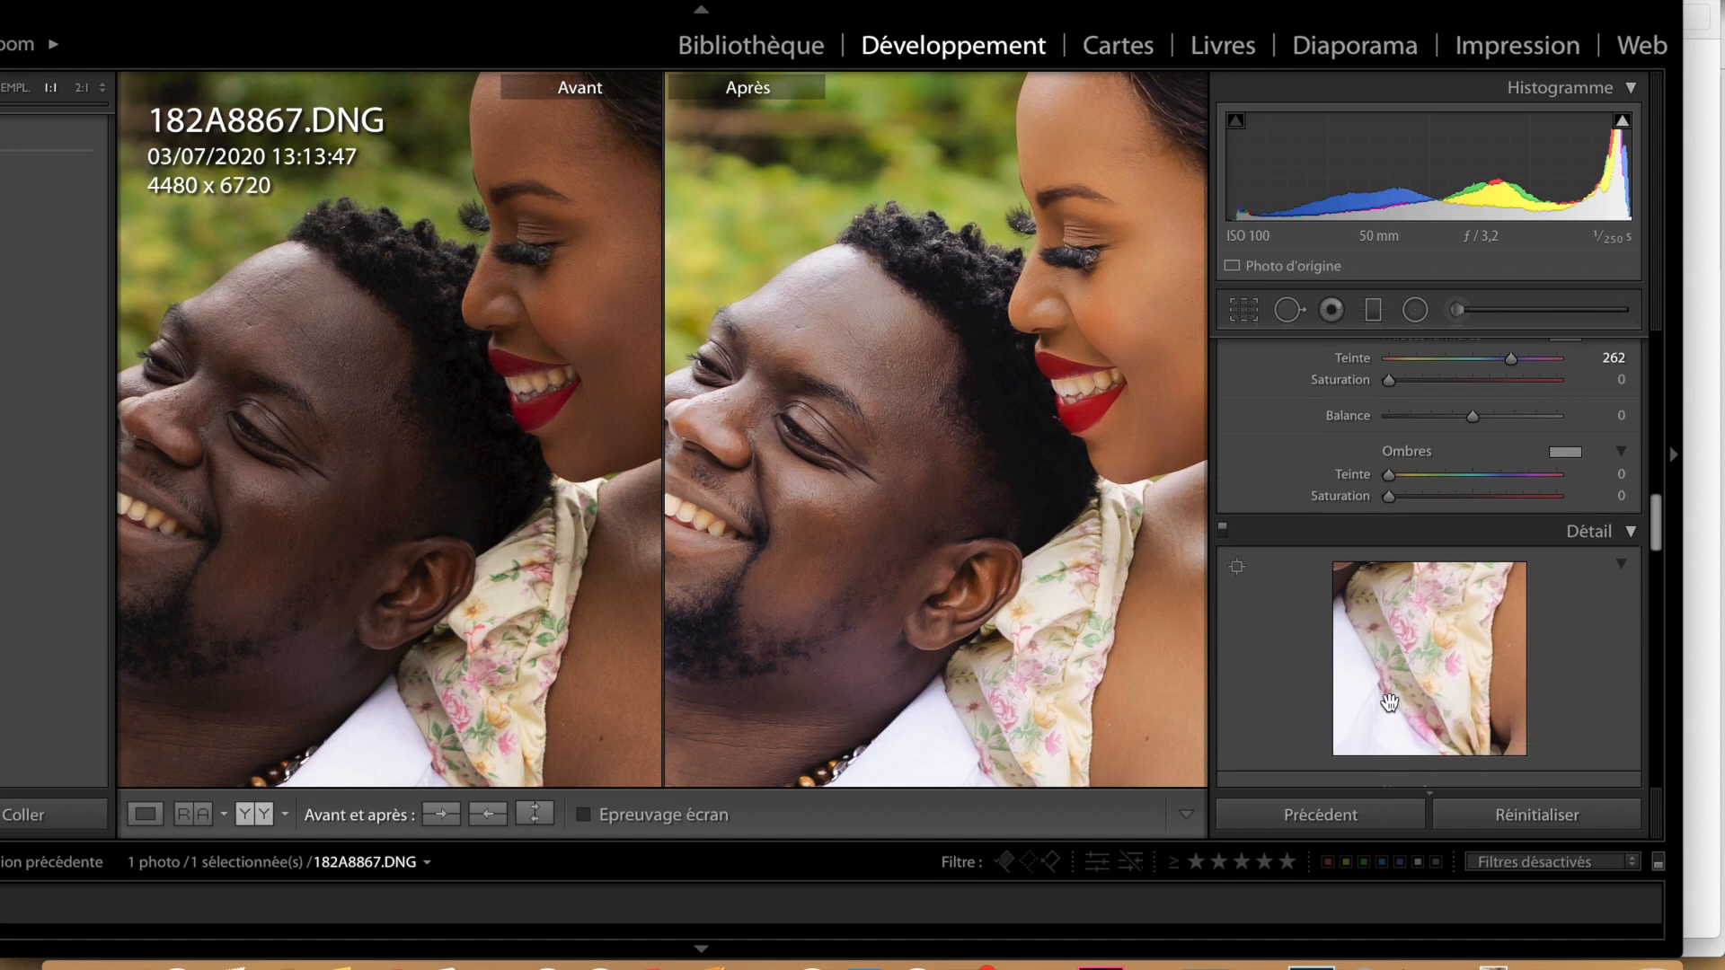
left_click_drag(1420, 646, 1386, 649)
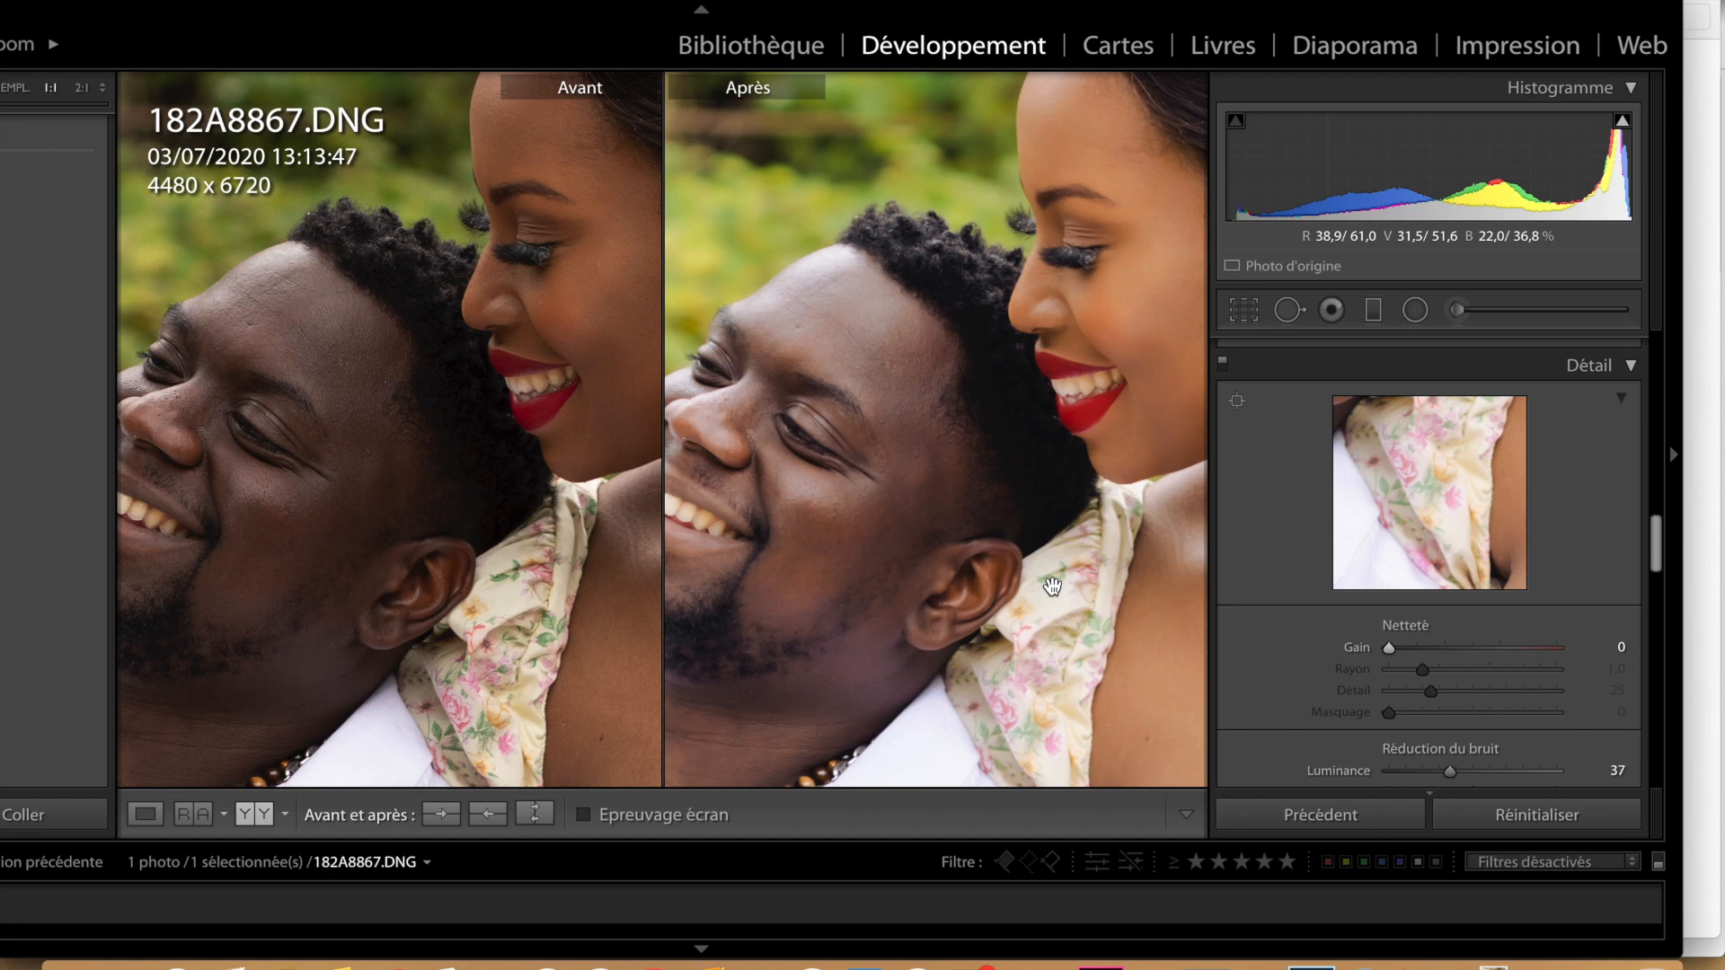
left_click(1468, 648)
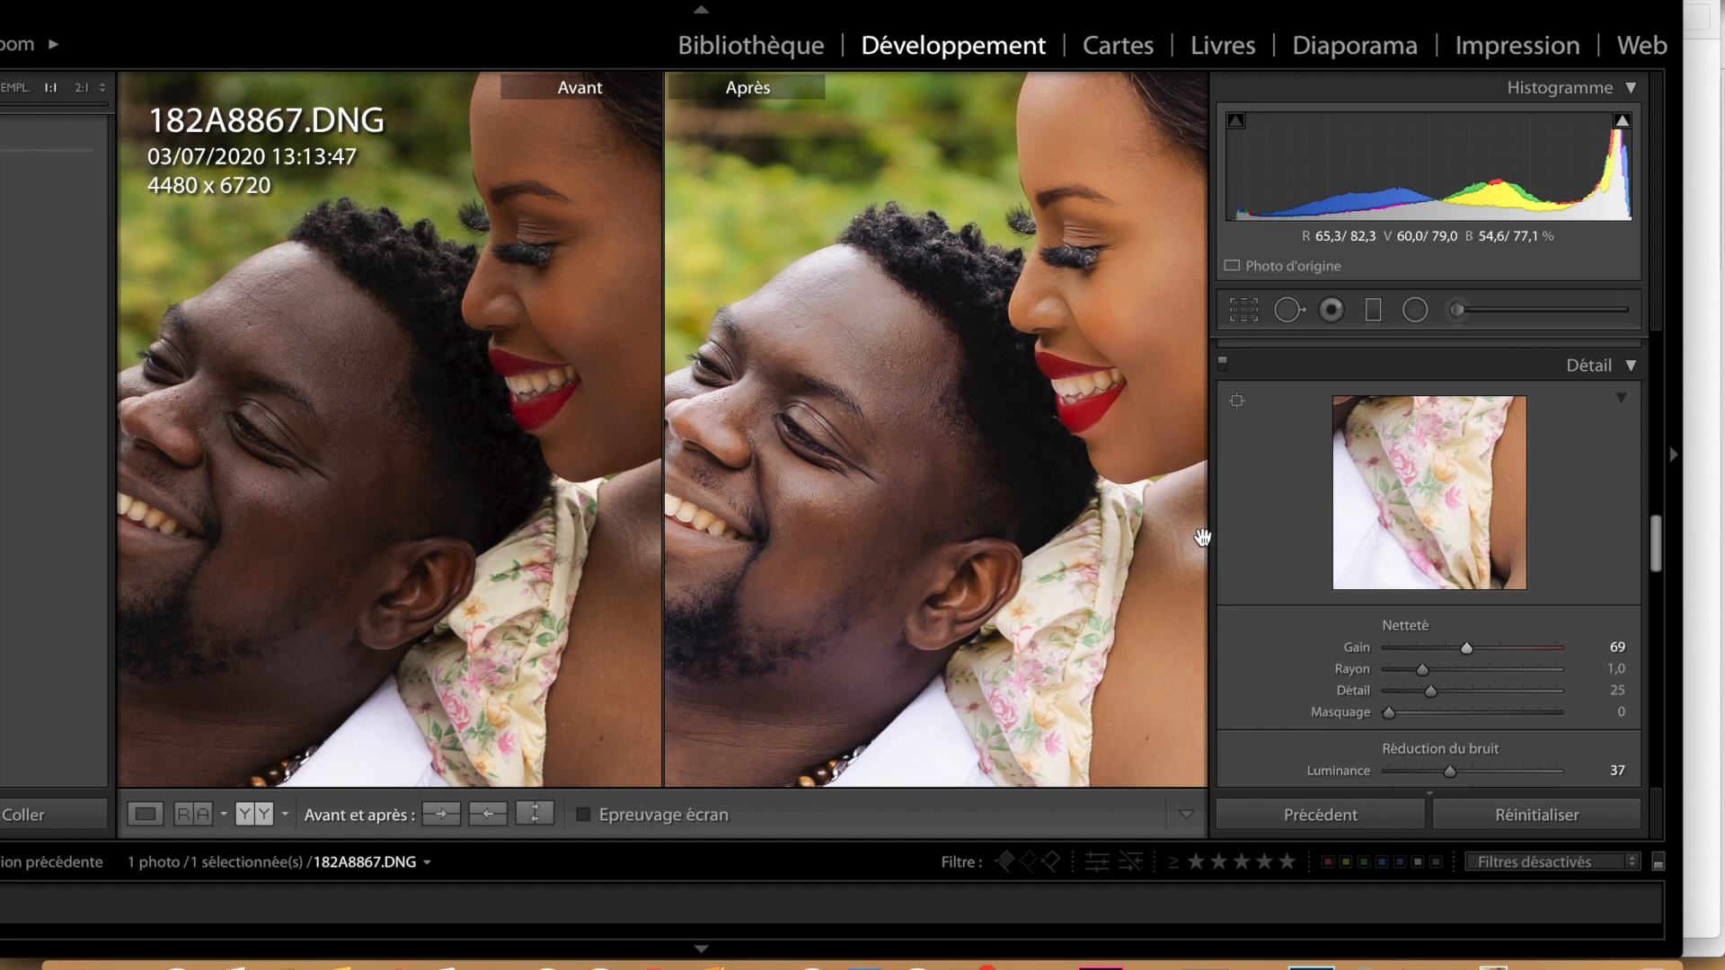
left_click_drag(1467, 650, 1464, 650)
Examine the woman's face beside the original, compare the full photos, and return to the single view.
left_click_drag(1063, 414, 940, 540)
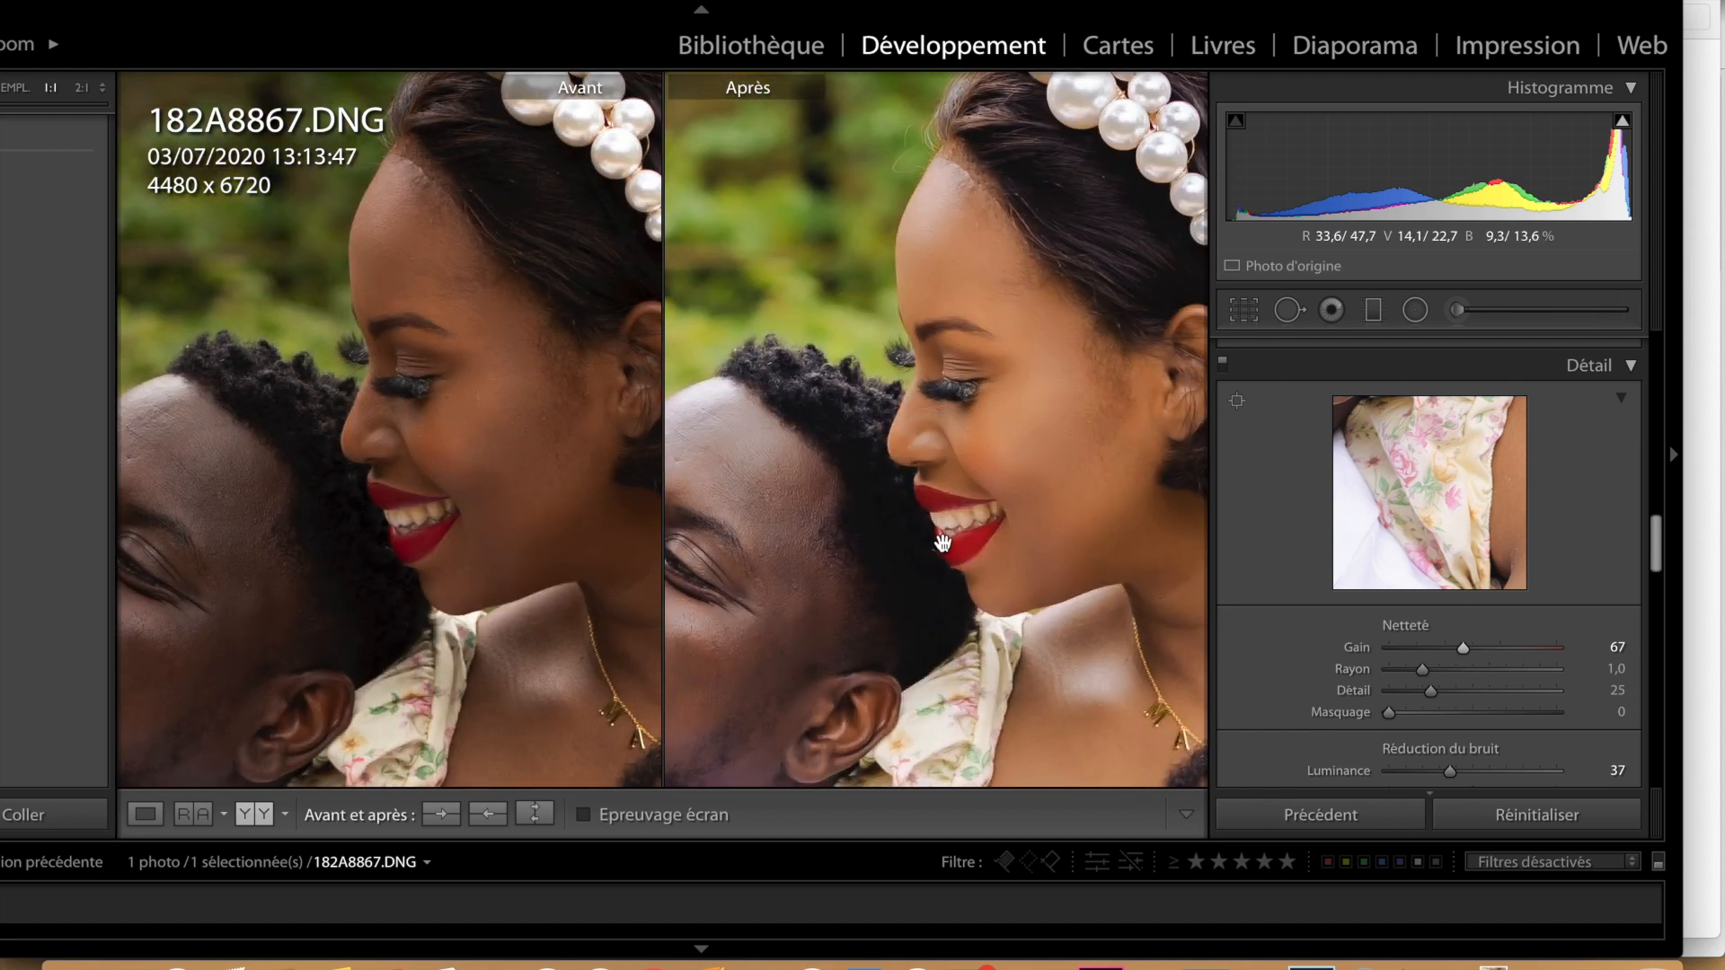
left_click_drag(1047, 435, 994, 509)
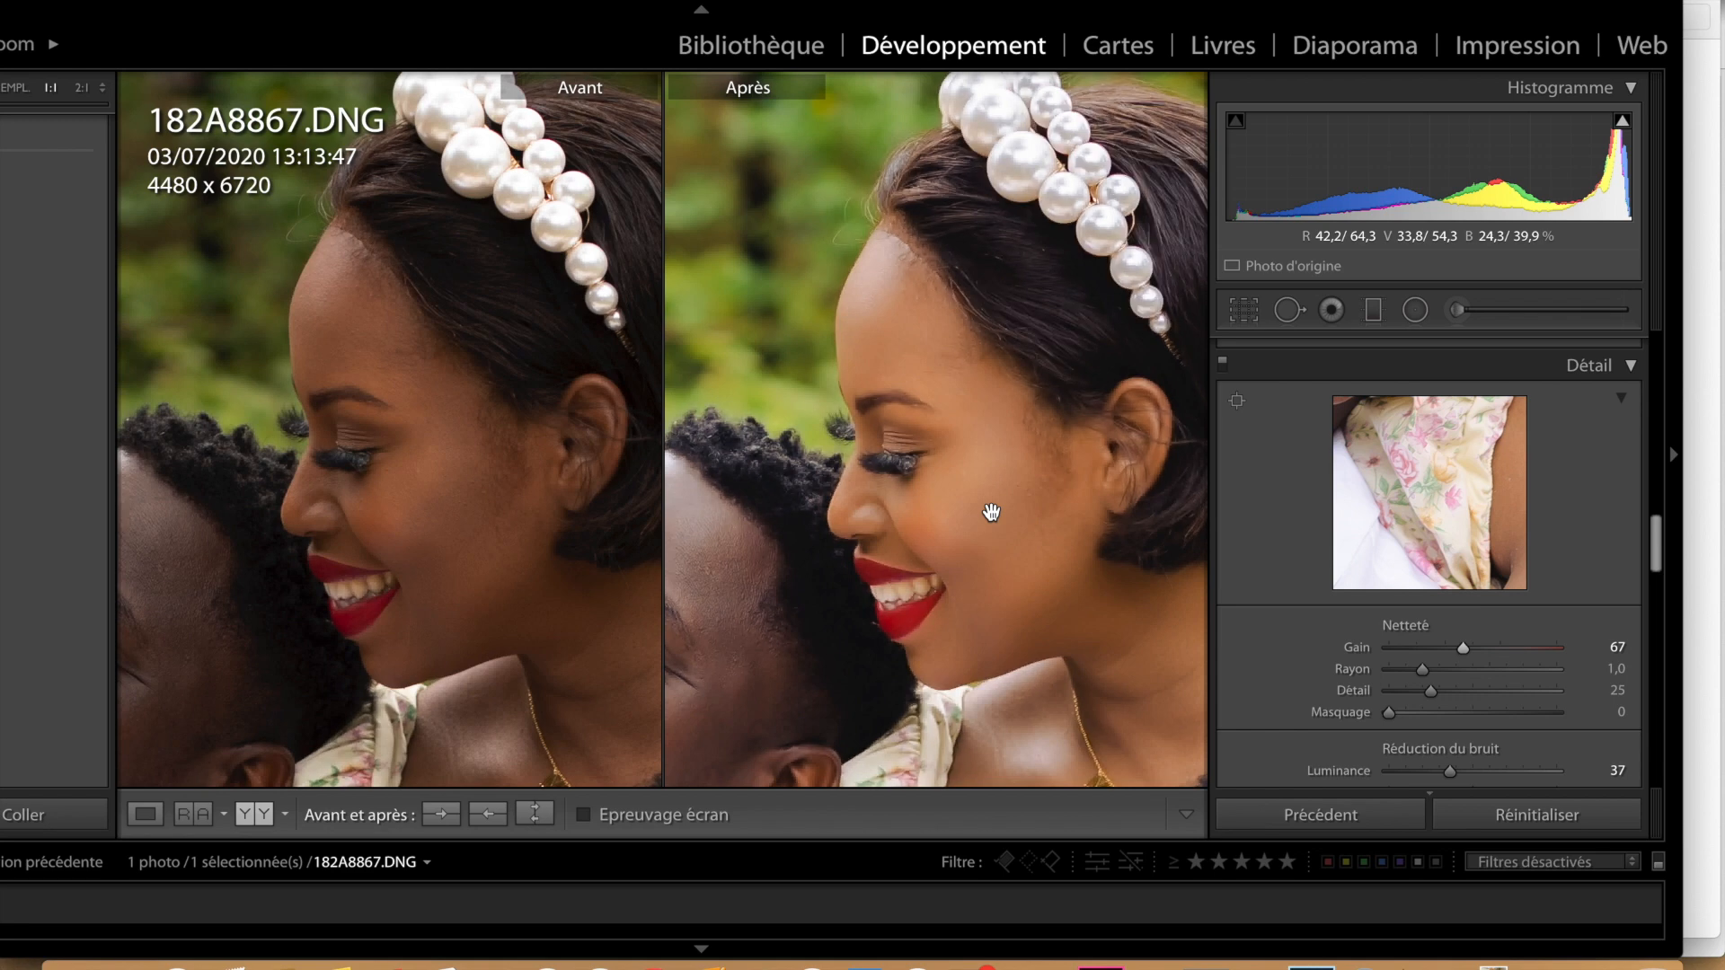
left_click(997, 451)
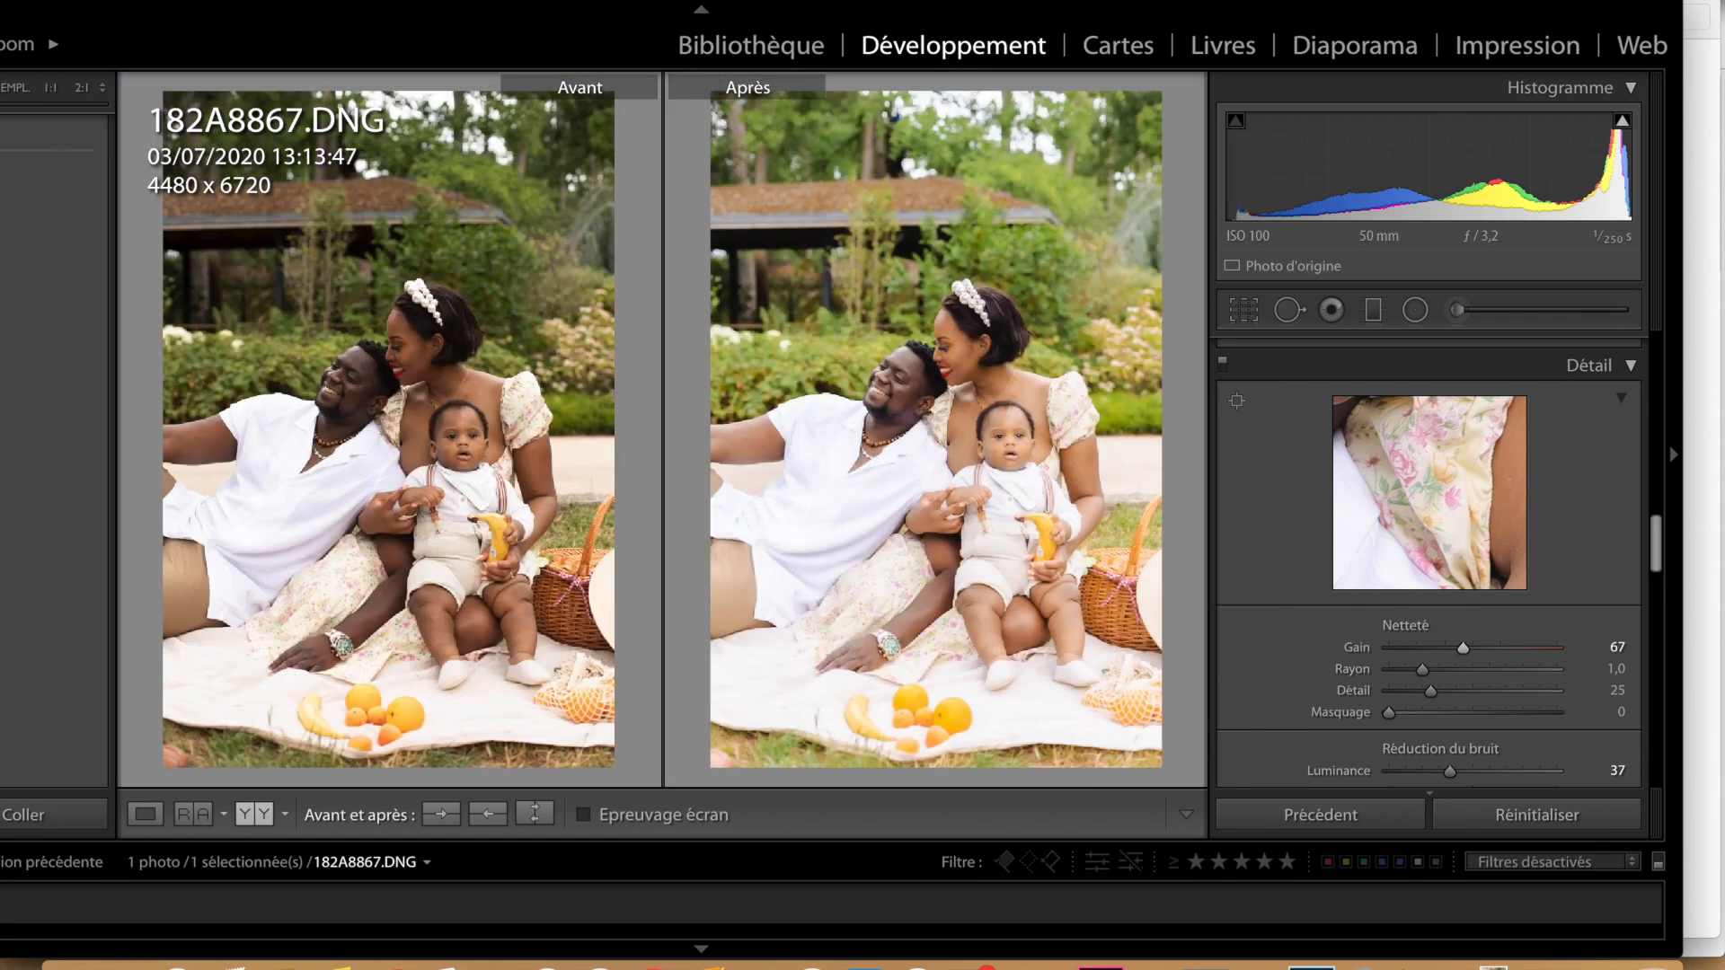
left_click(143, 815)
Lower Exposition to +0,30 for the whole photo.
scroll(1534, 559, "up", 10)
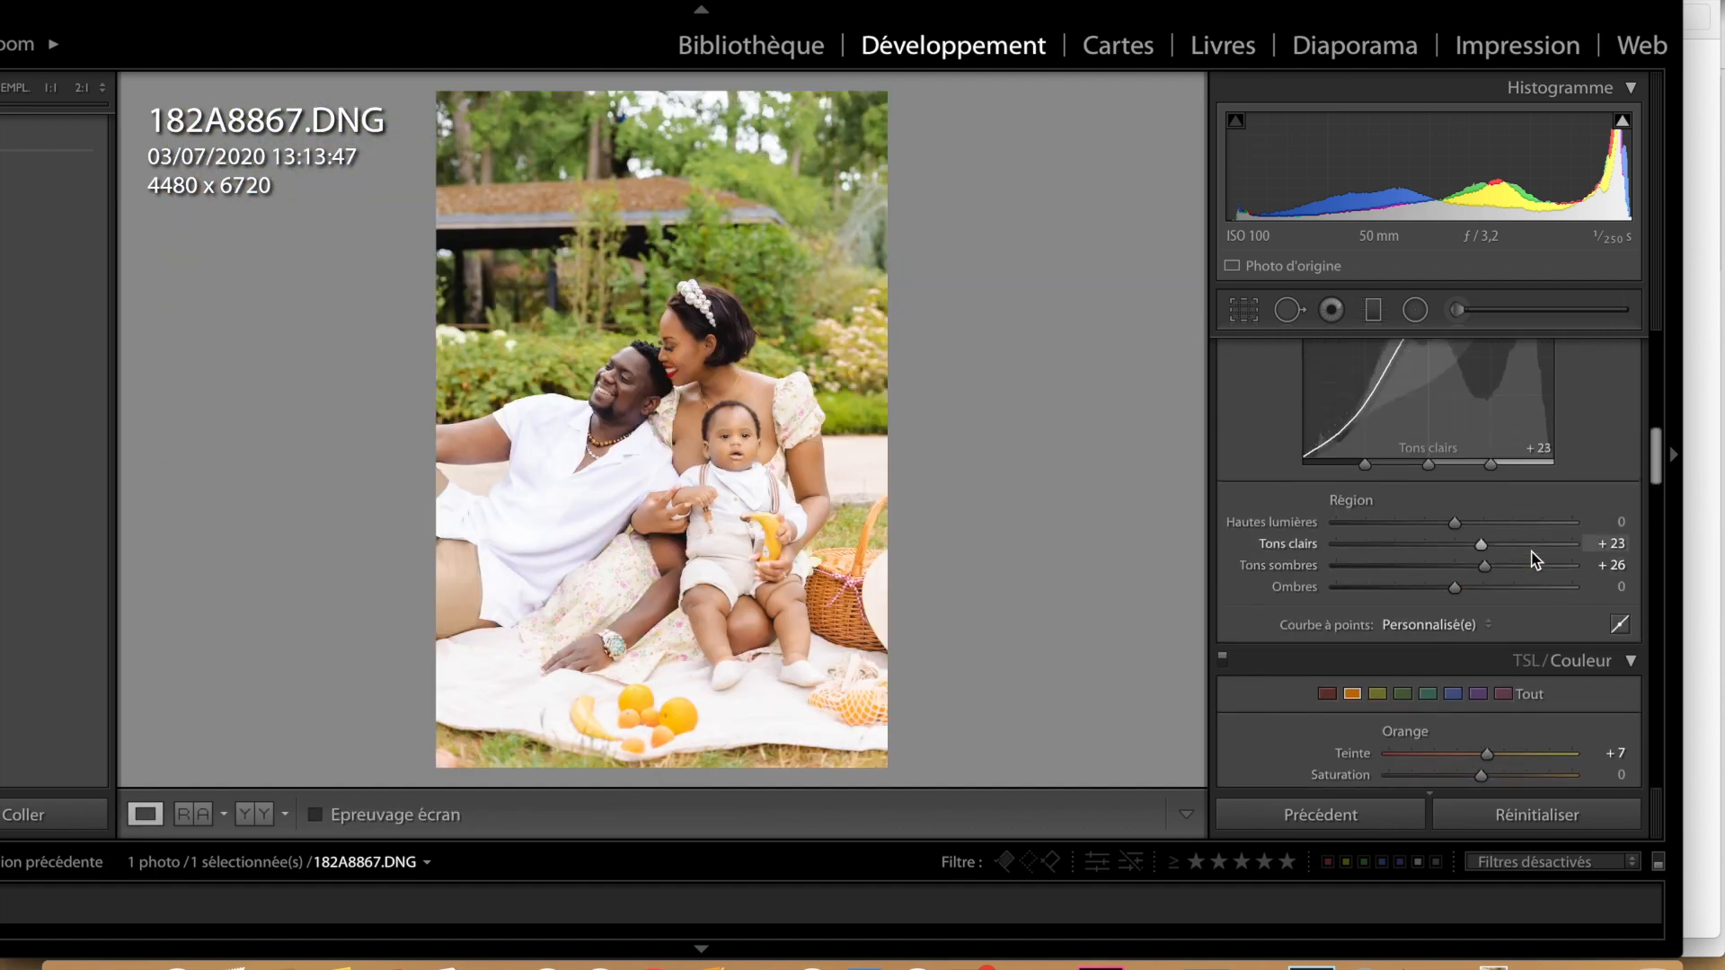
scroll(1537, 559, "up", 1)
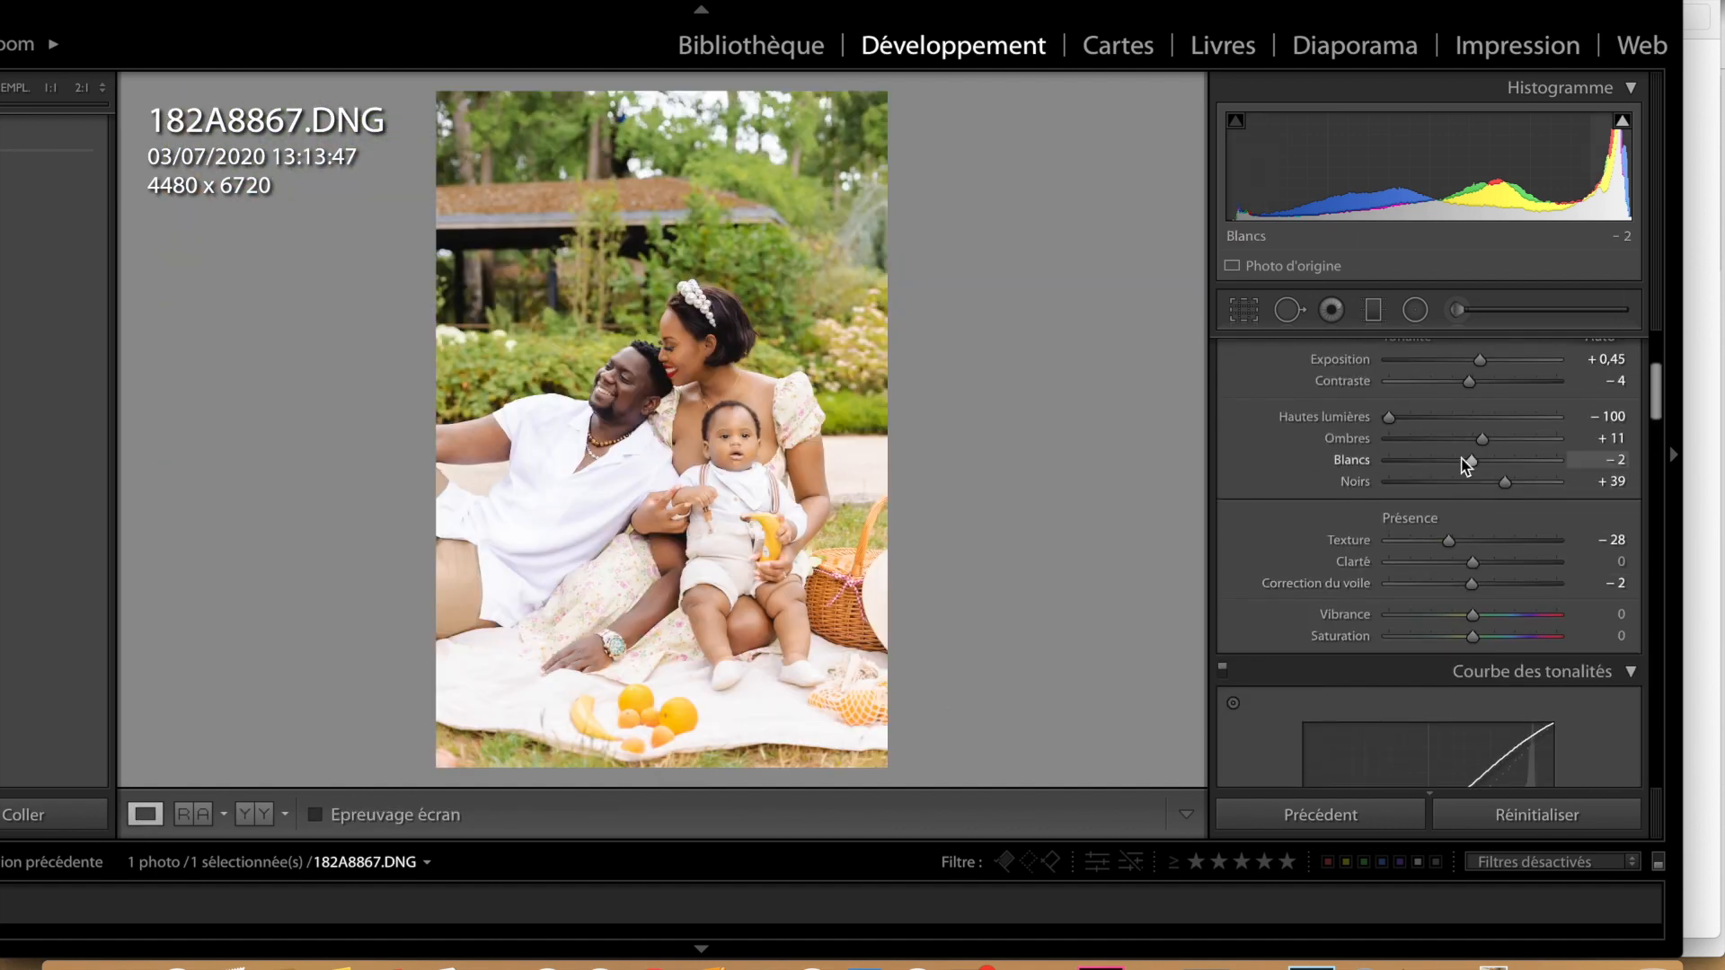
left_click_drag(1482, 365, 1481, 365)
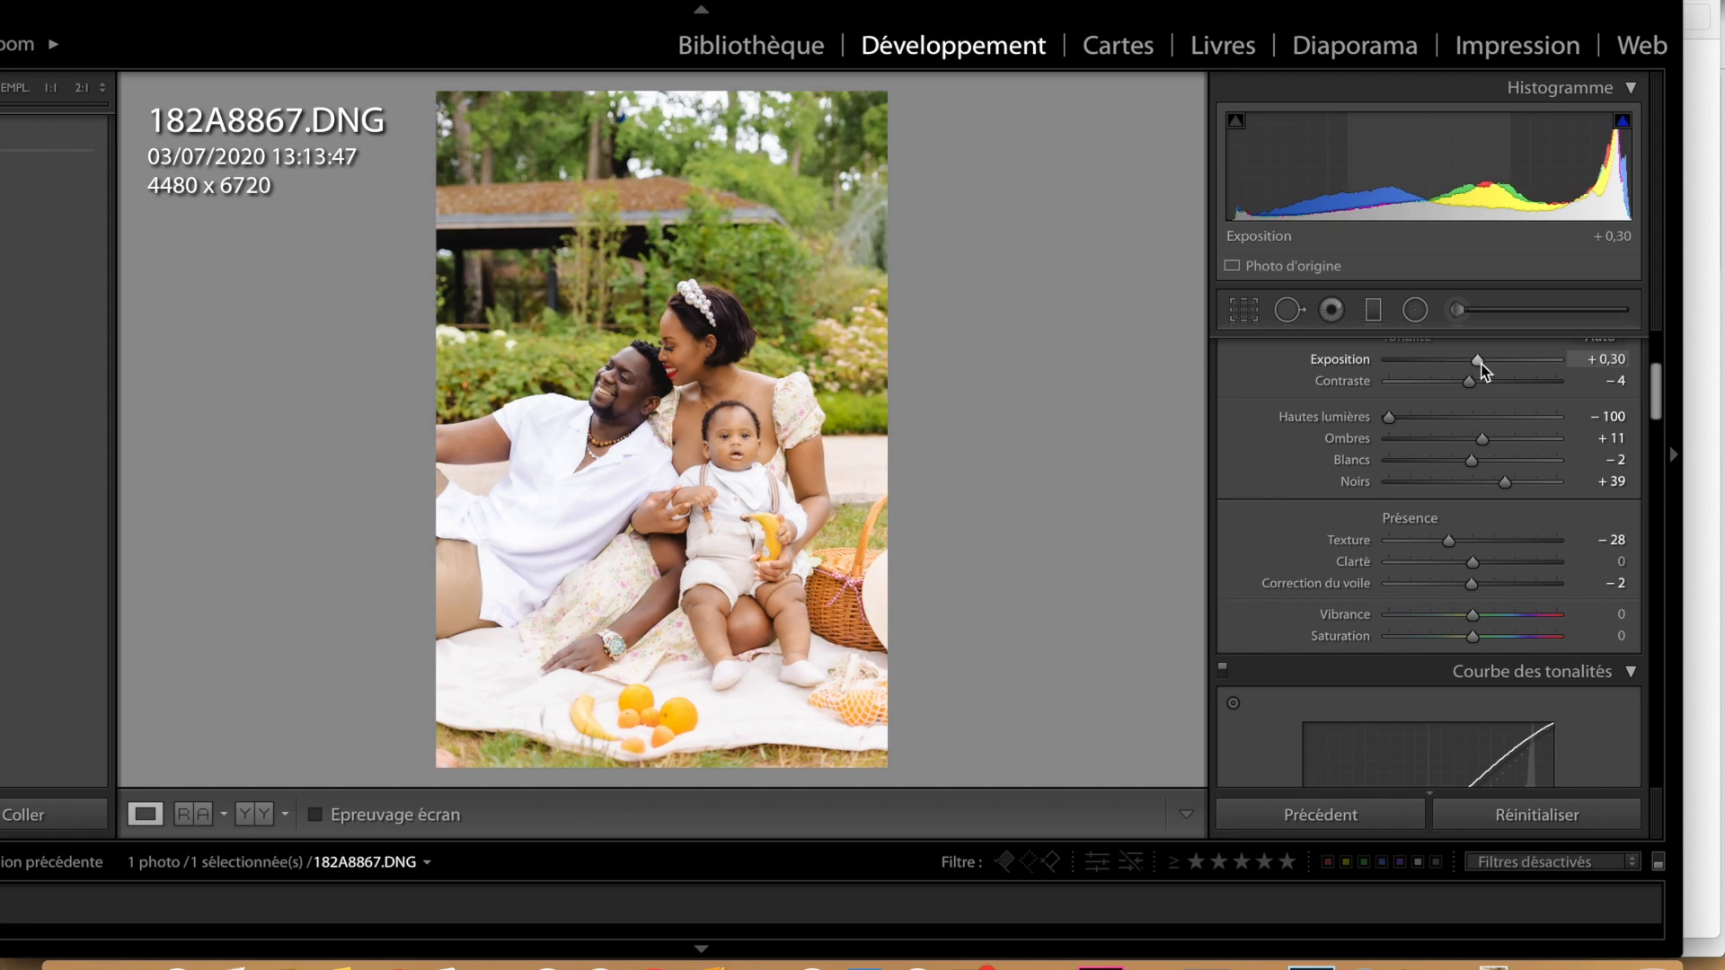
scroll(1483, 370, "up", 2)
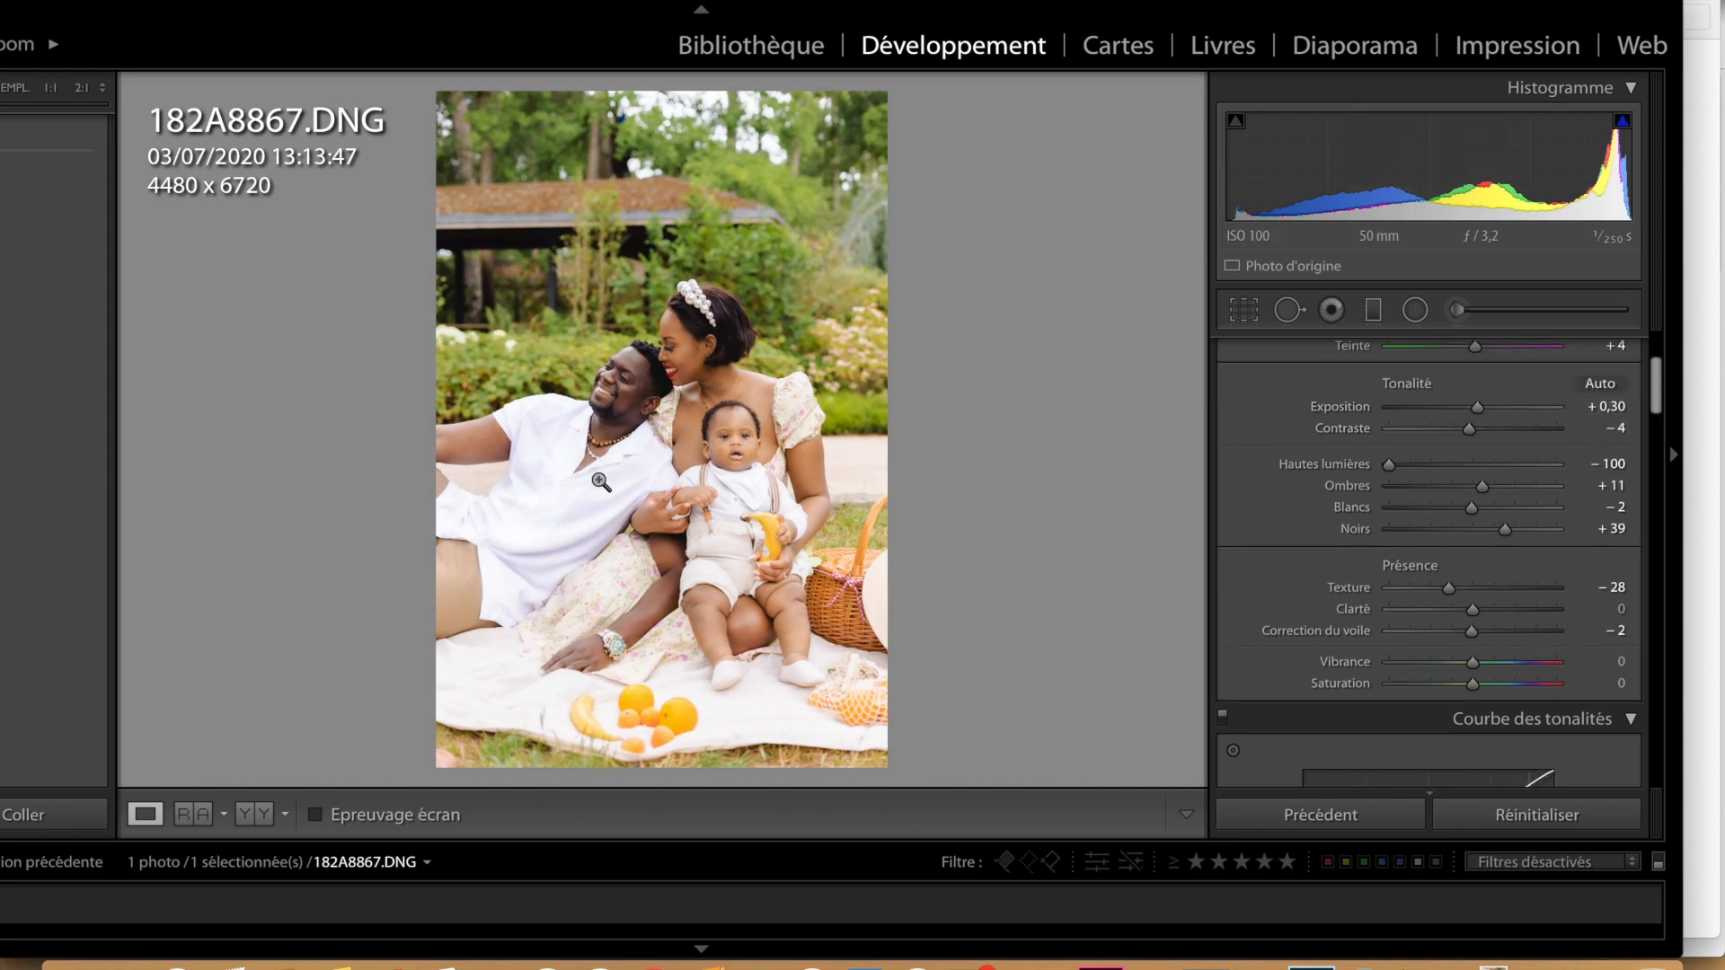
Zoom in on the couple's faces and try Exposition at +1,25, +0,35 and −0,05.
left_click(660, 385)
left_click(657, 390)
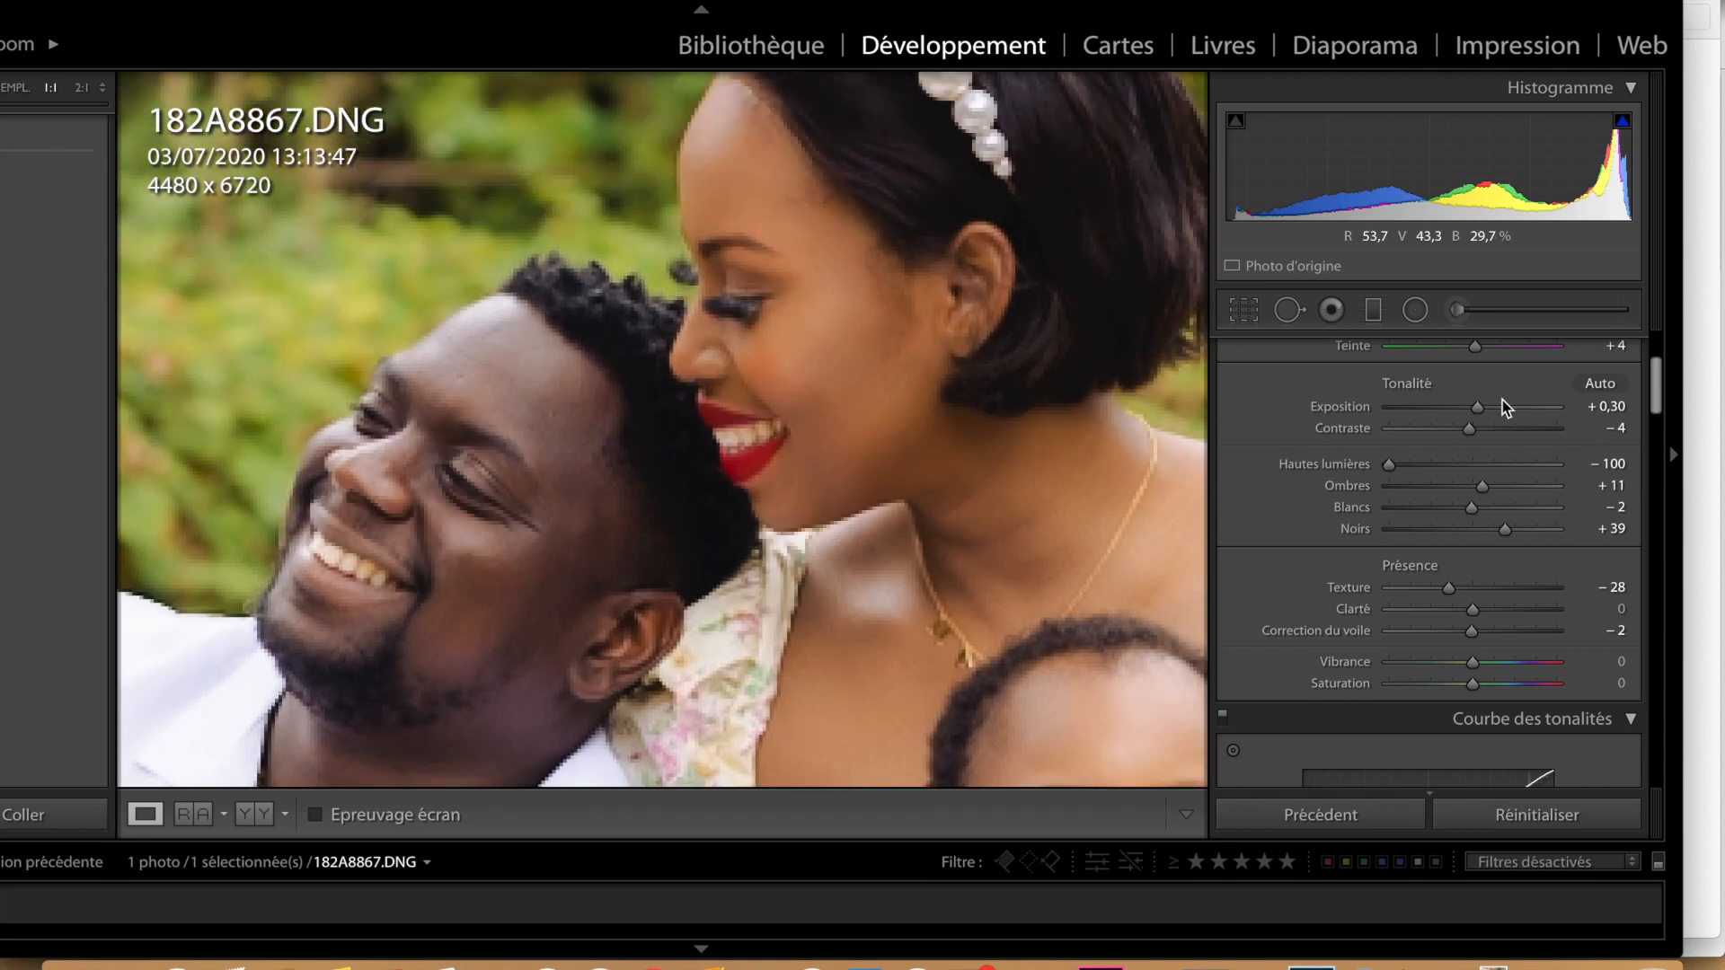
mouse_move(1479, 409)
left_mouse_down()
mouse_move(1533, 423)
mouse_move(1503, 426)
left_mouse_up()
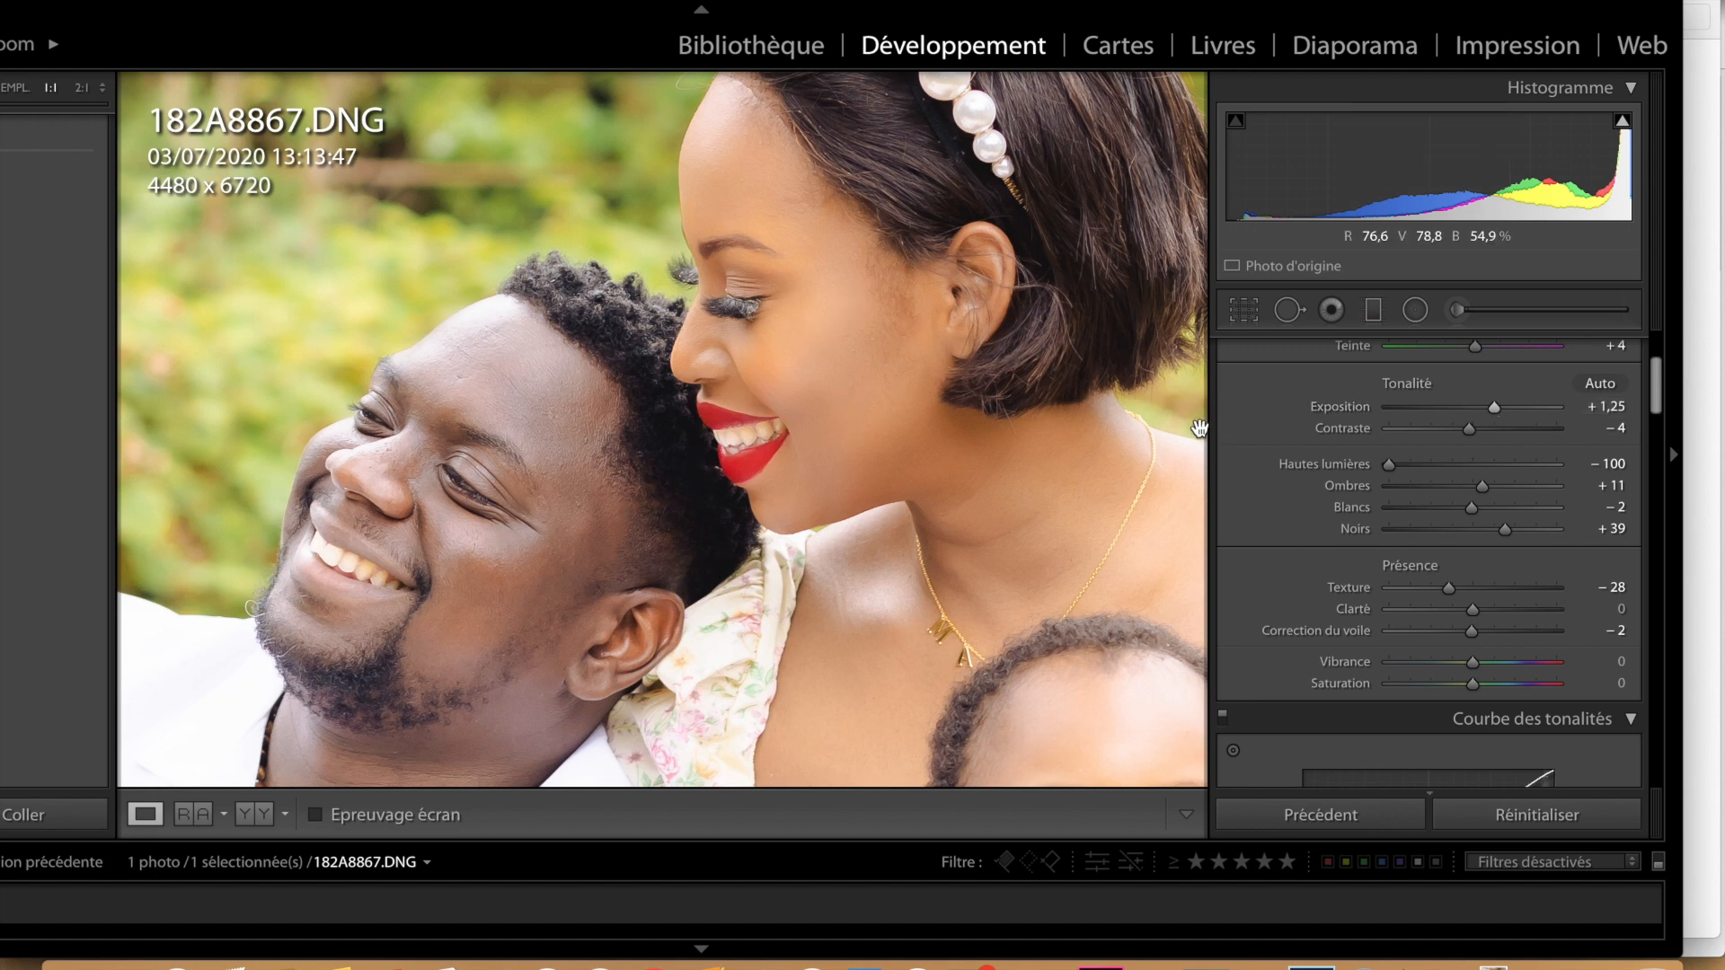
left_click_drag(1493, 407, 1484, 412)
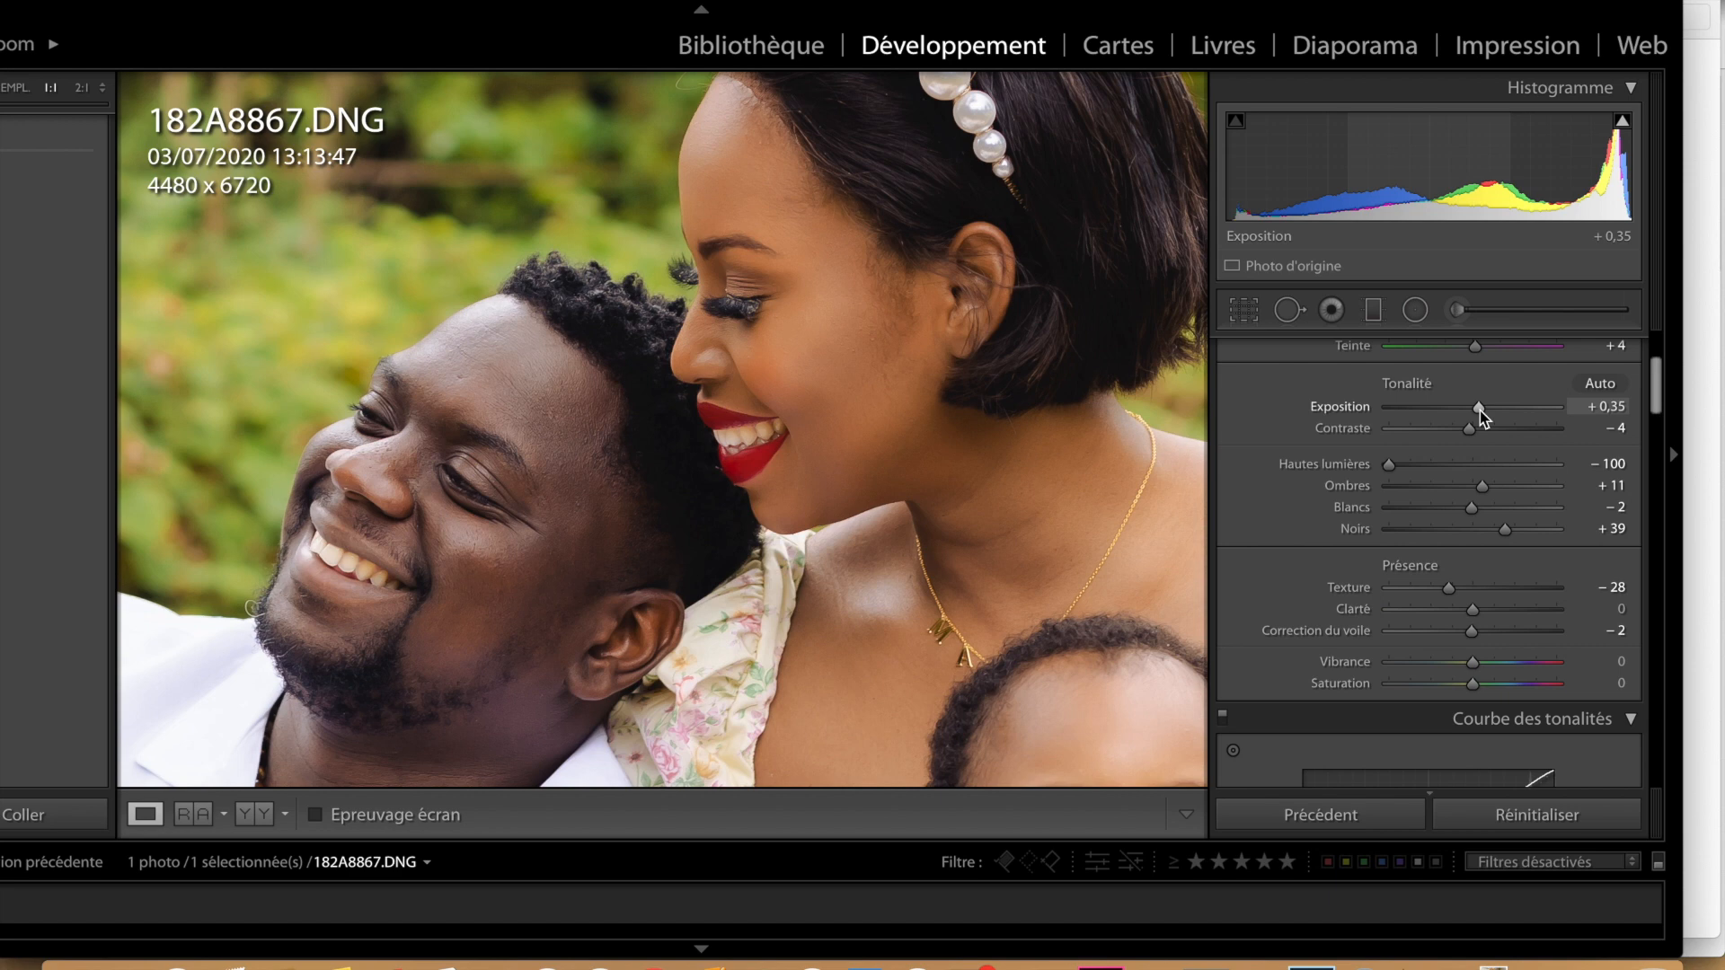
left_click_drag(1480, 412, 1474, 412)
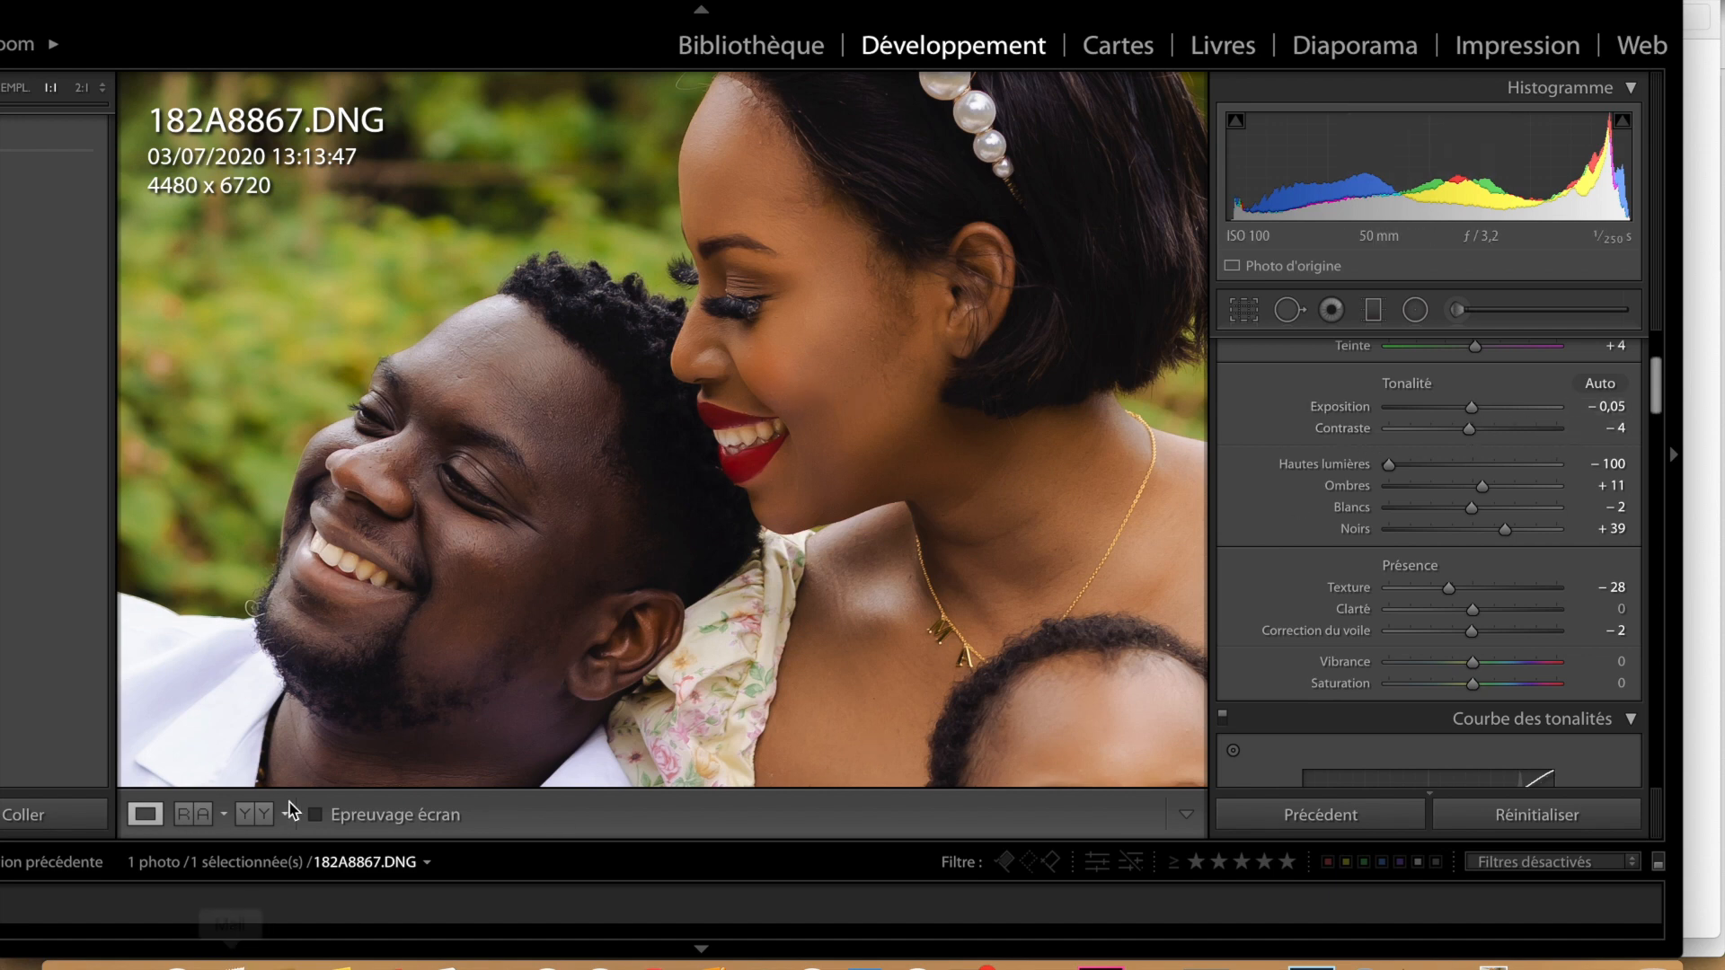
Check Exposition at +0,90 against the original, set it to +0,75 in single view, and return to the full photo.
left_click(255, 814)
left_click_drag(1470, 411, 1489, 411)
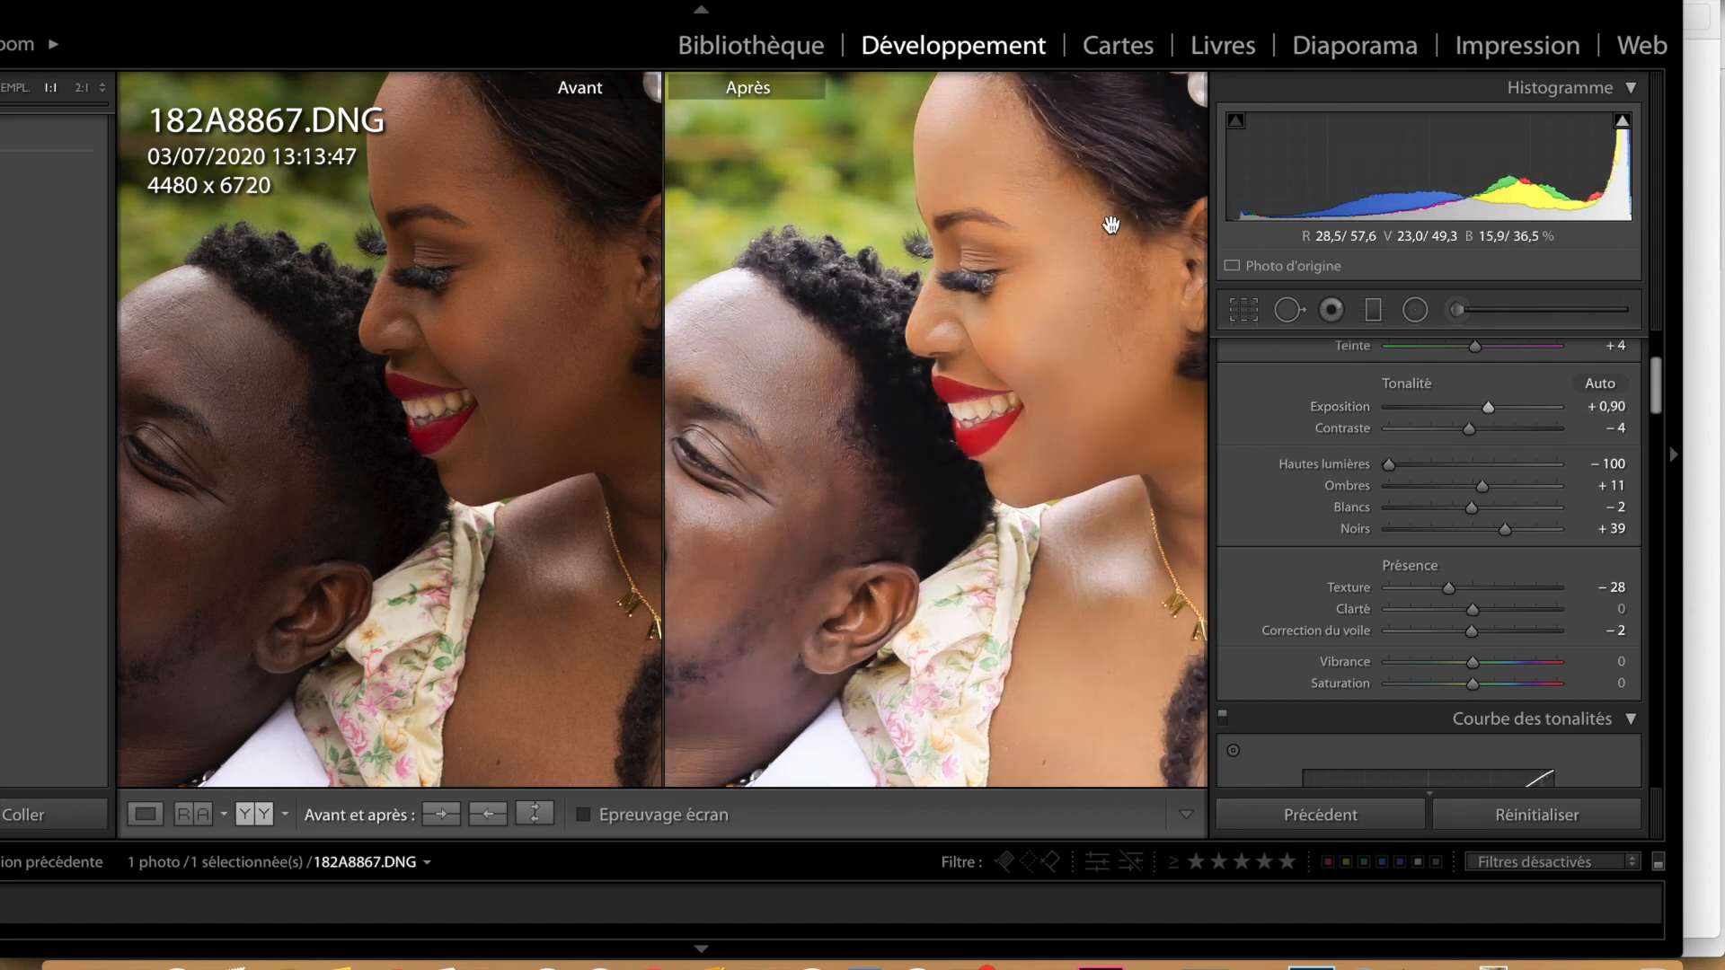
left_click(145, 815)
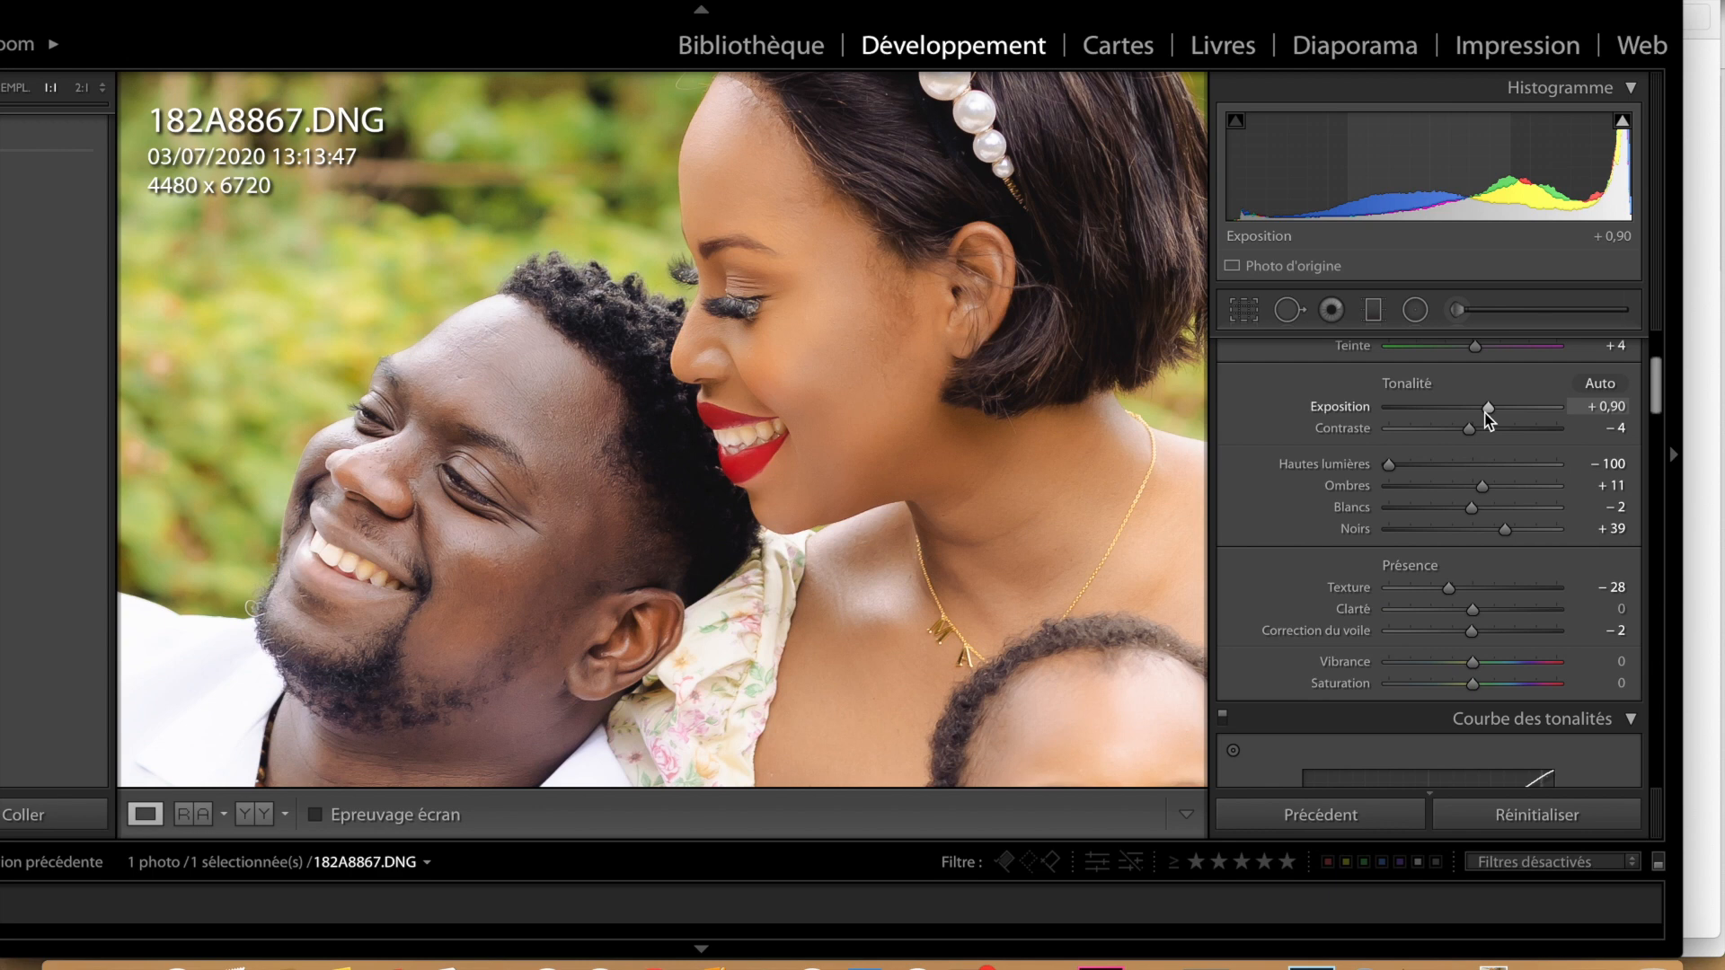
left_click_drag(1485, 412, 1481, 411)
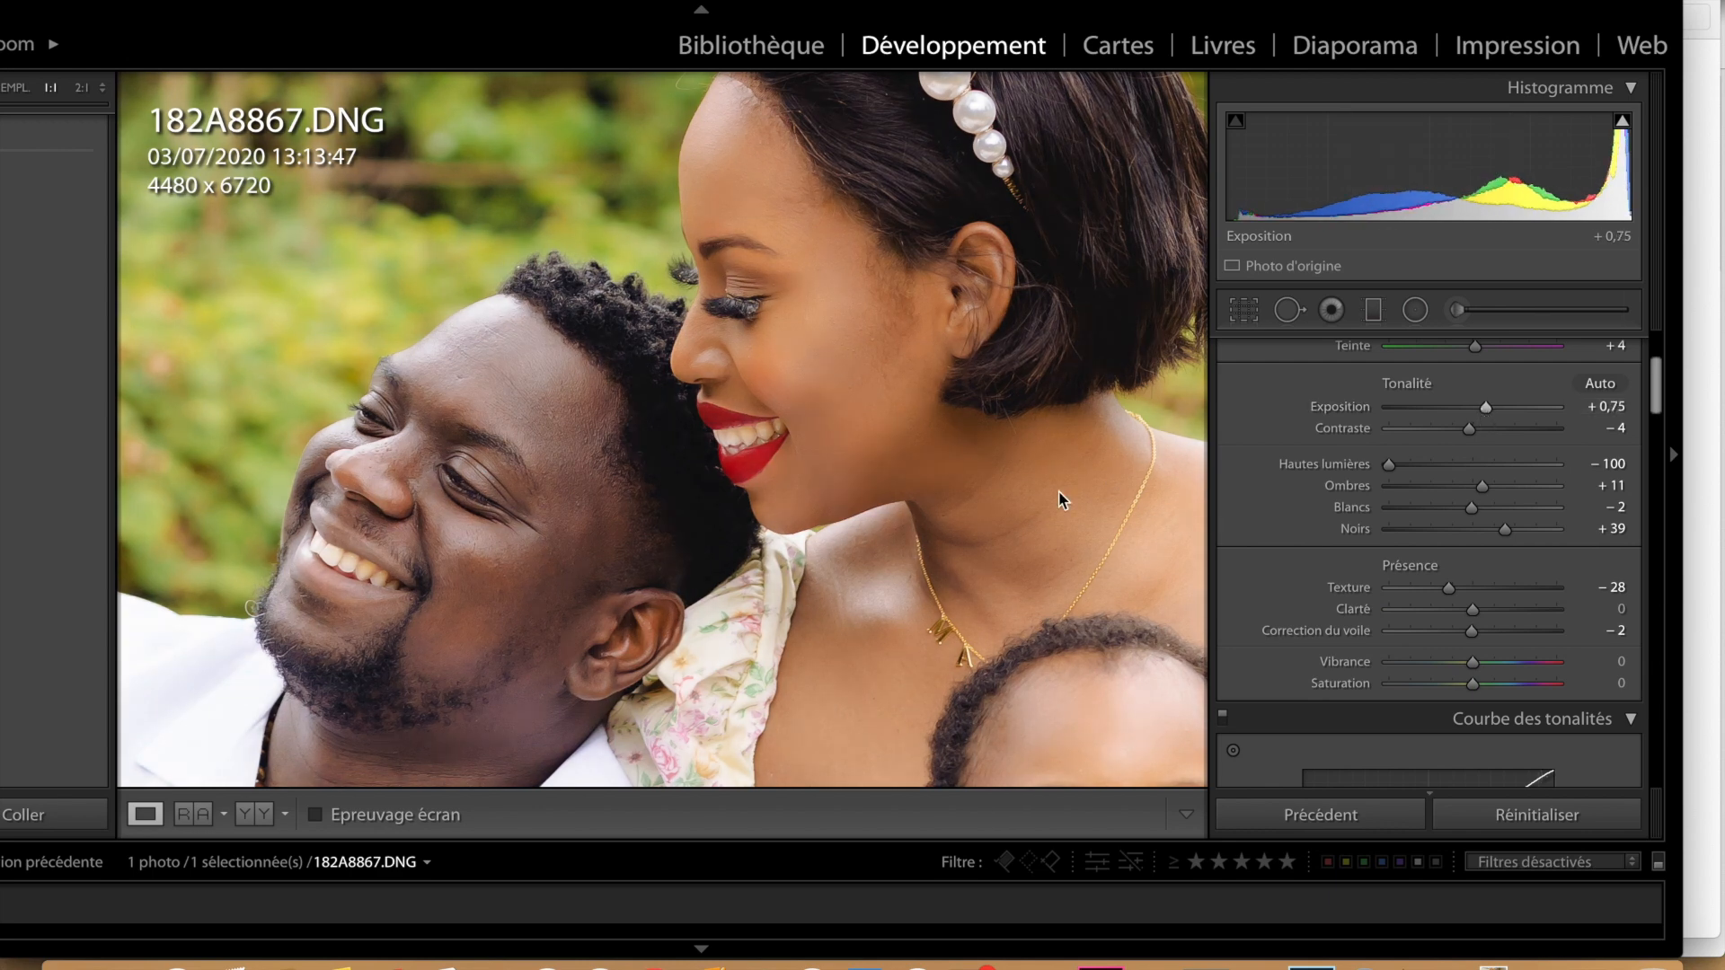
left_click(1060, 491)
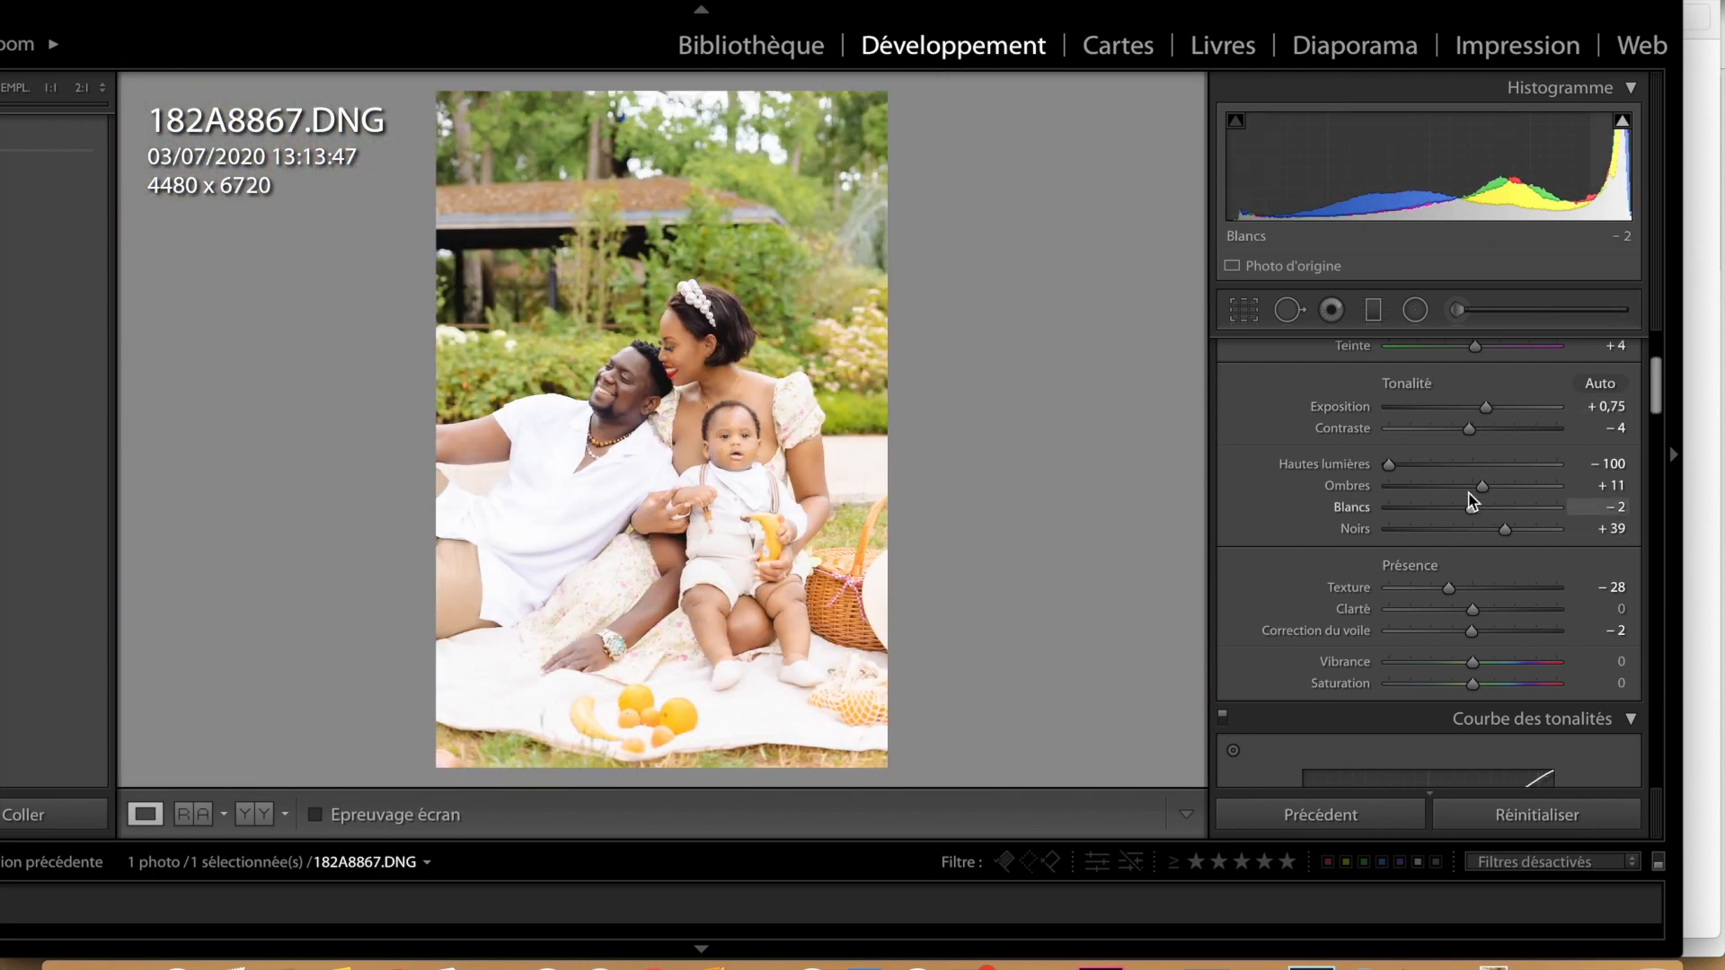